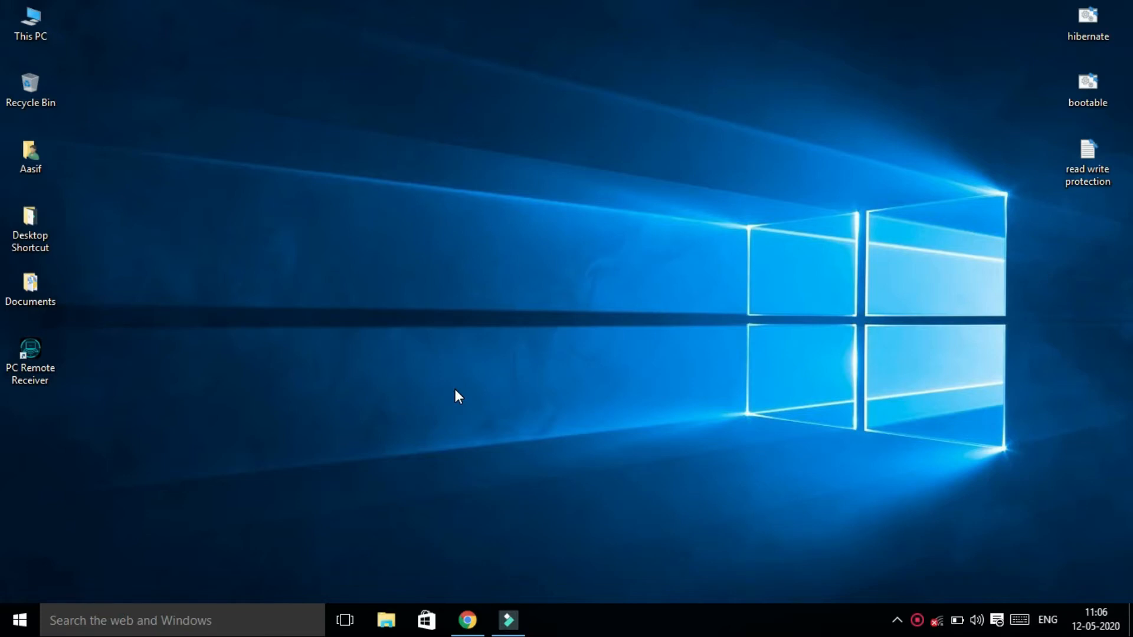
- Search Windows for Access and launch Microsoft Access 2010
key("super")
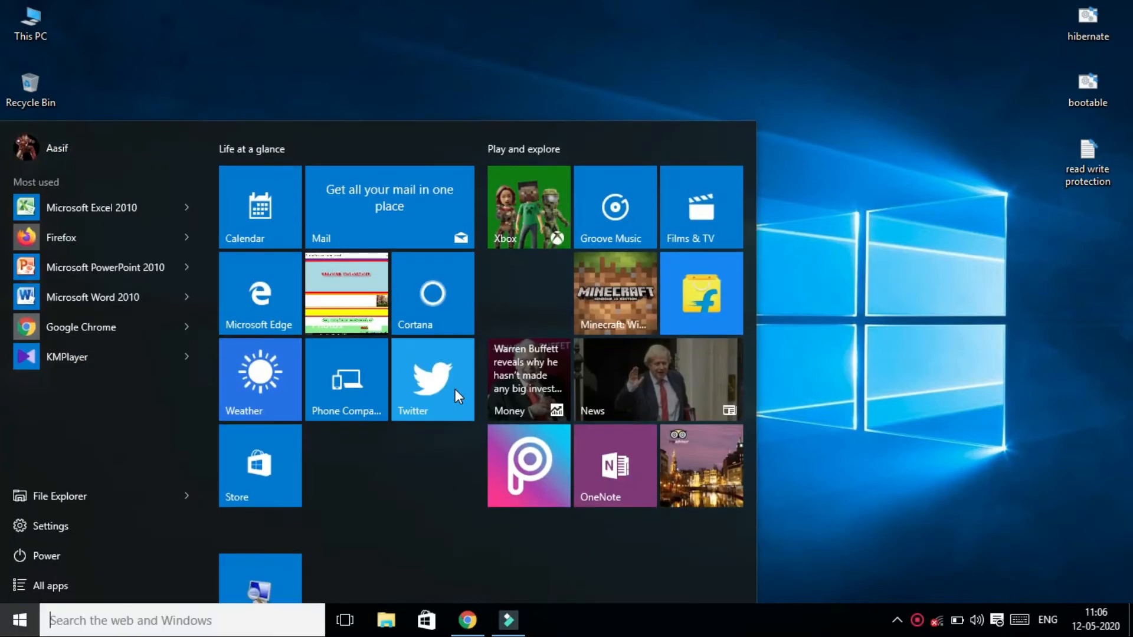
type("acess")
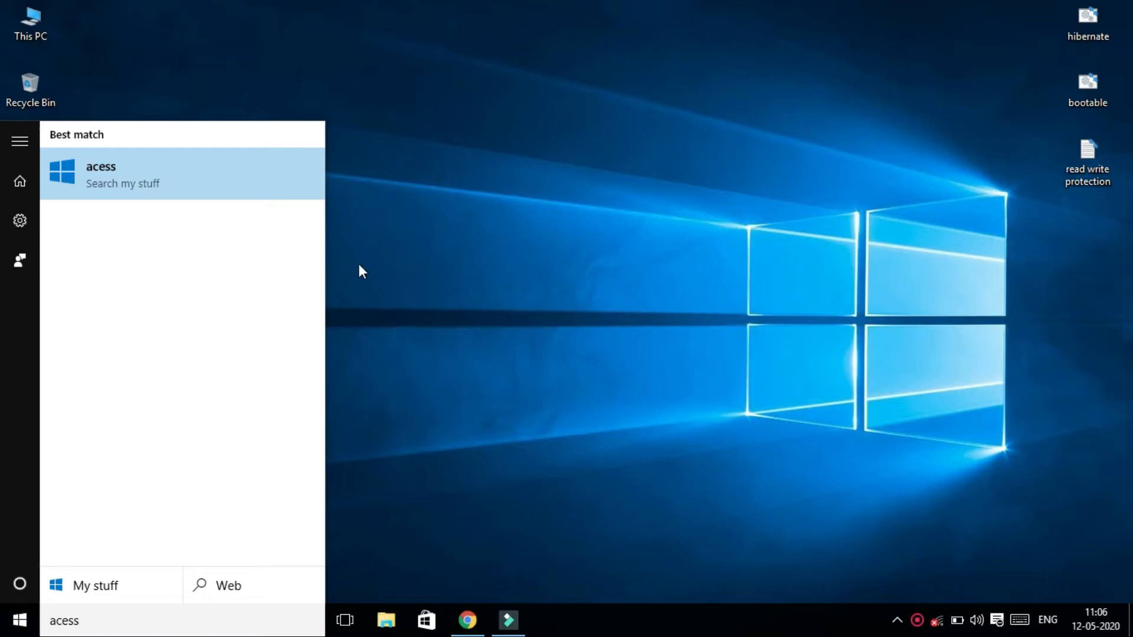
key("BackSpace")
key("BackSpace")
key("BackSpace")
type("ce")
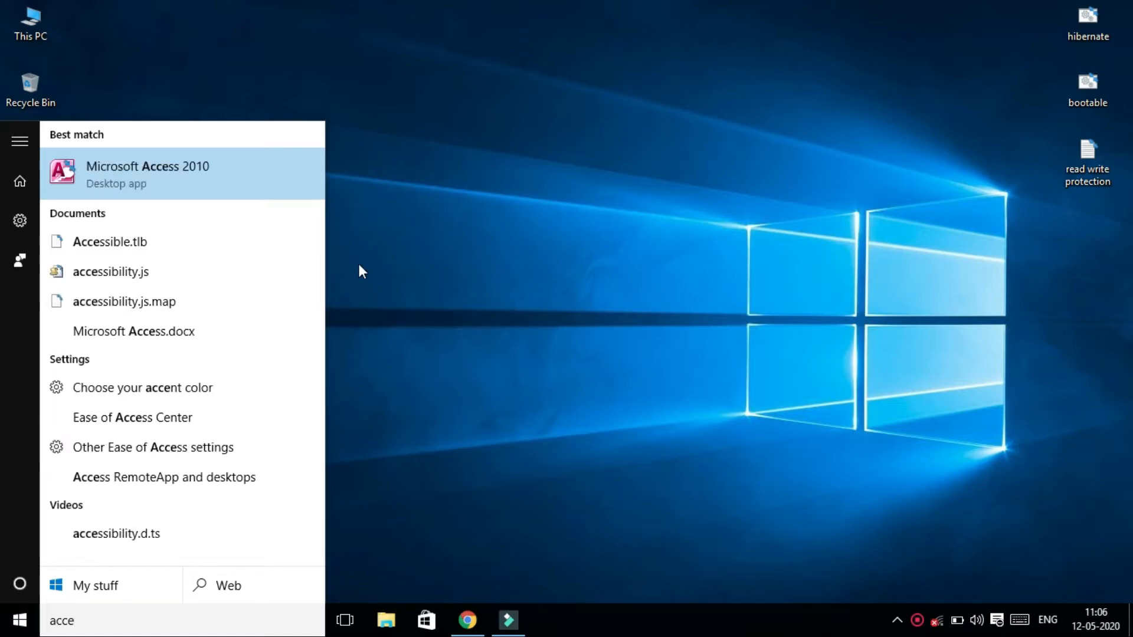
left_click(221, 167)
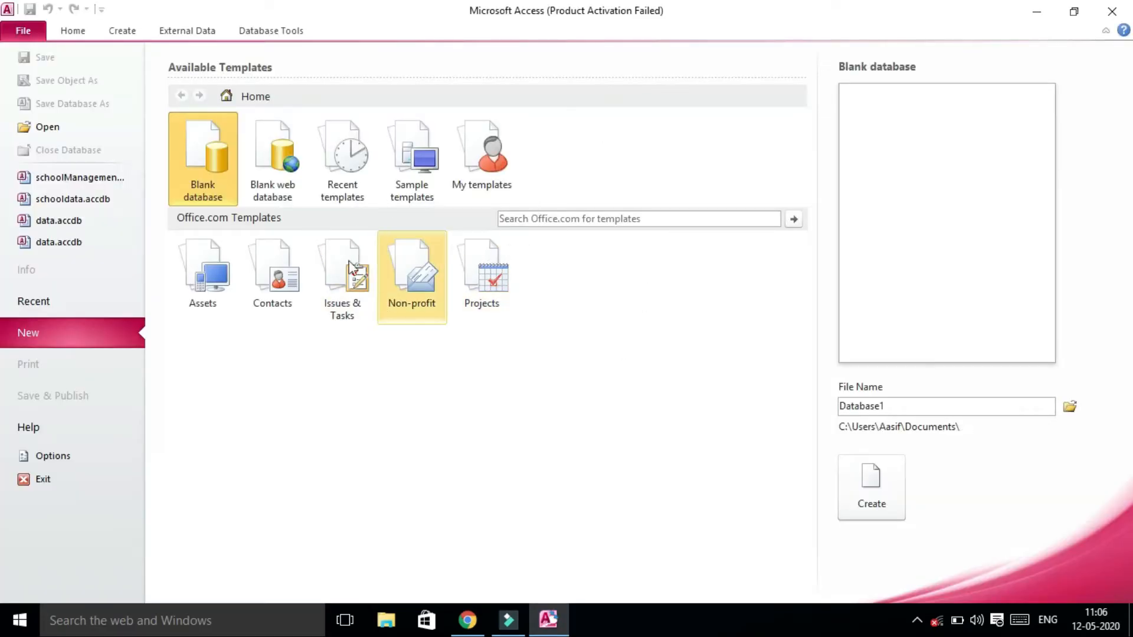
- Dismiss the Office activation wizard and create a blank database named studentDatabase
left_click(190, 149)
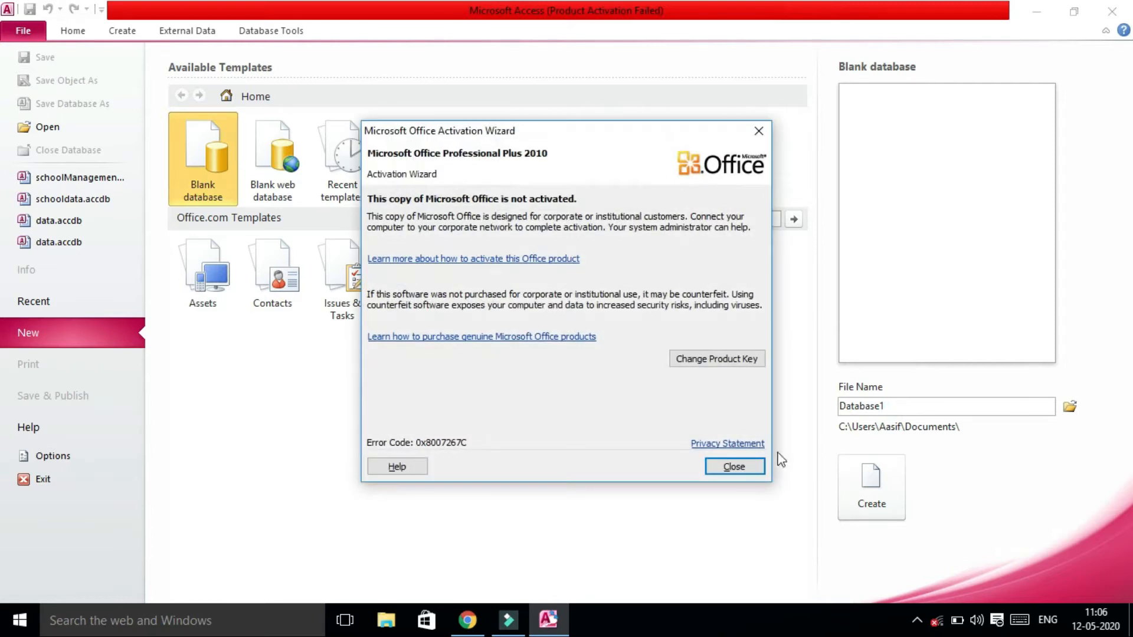
left_click(730, 464)
double_click(891, 406)
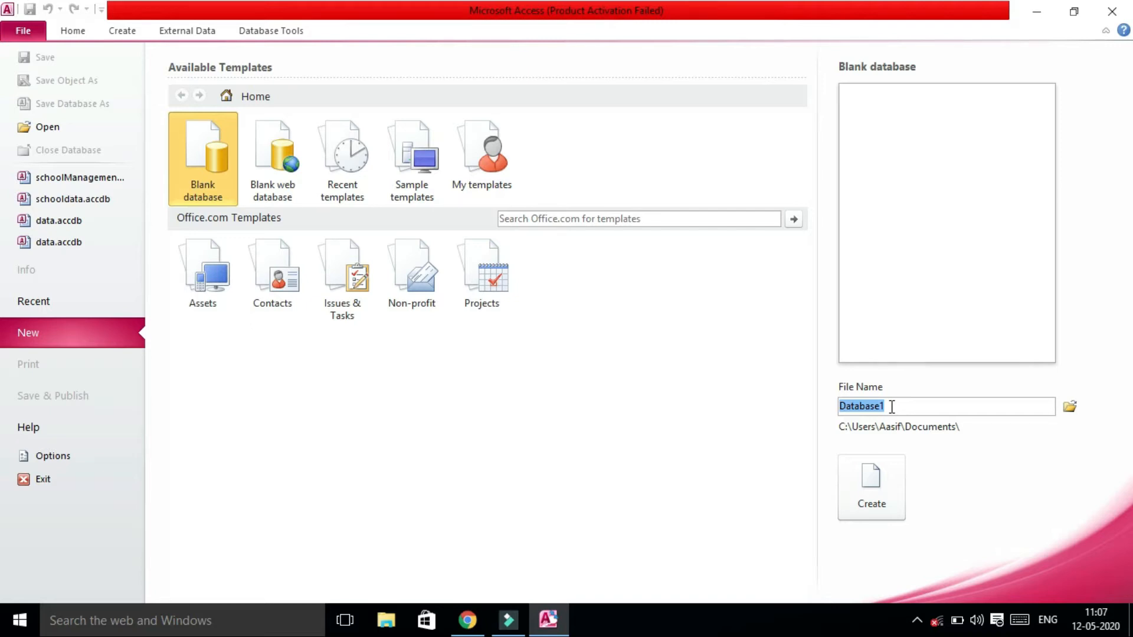
type("studentDatabase")
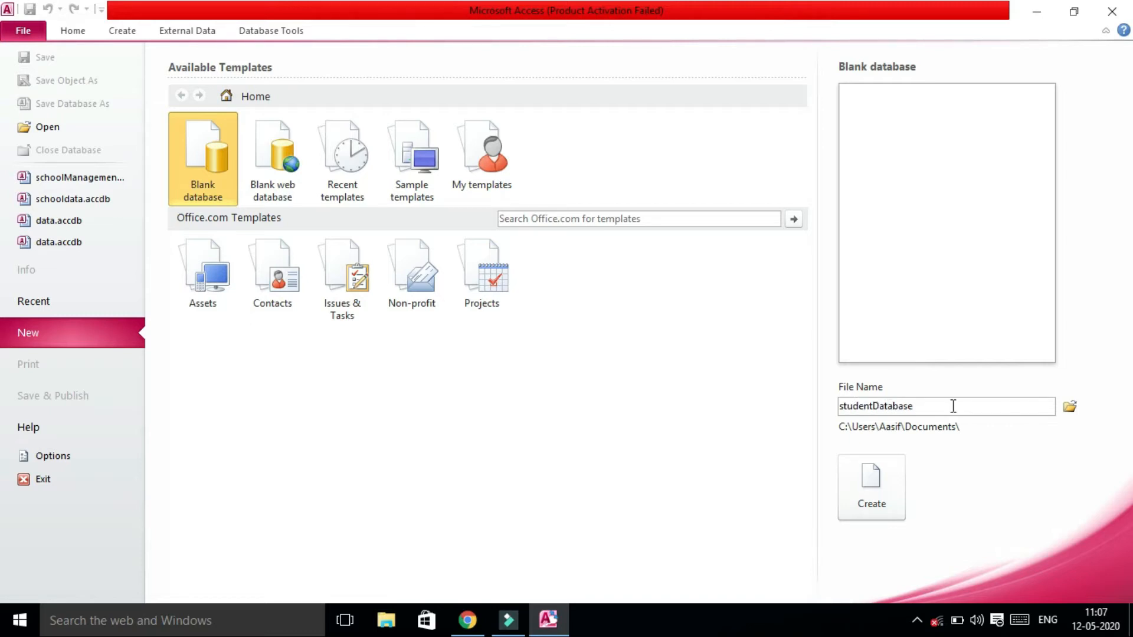
left_click(865, 491)
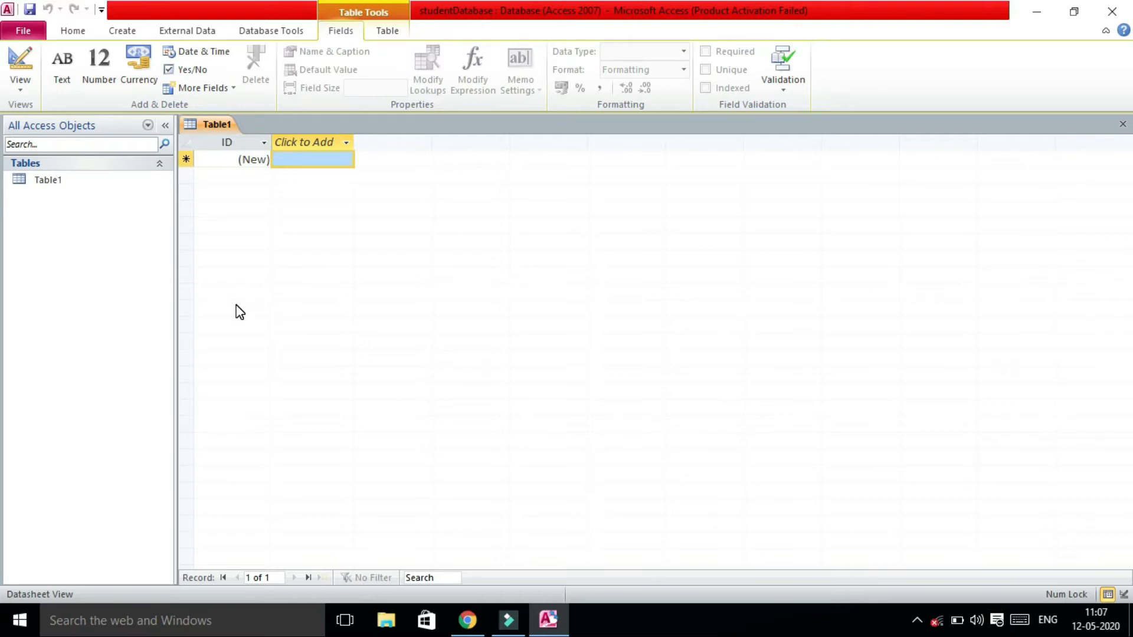
- Open Table1 in Design View, saving the table as studentDetail
left_click(57, 179)
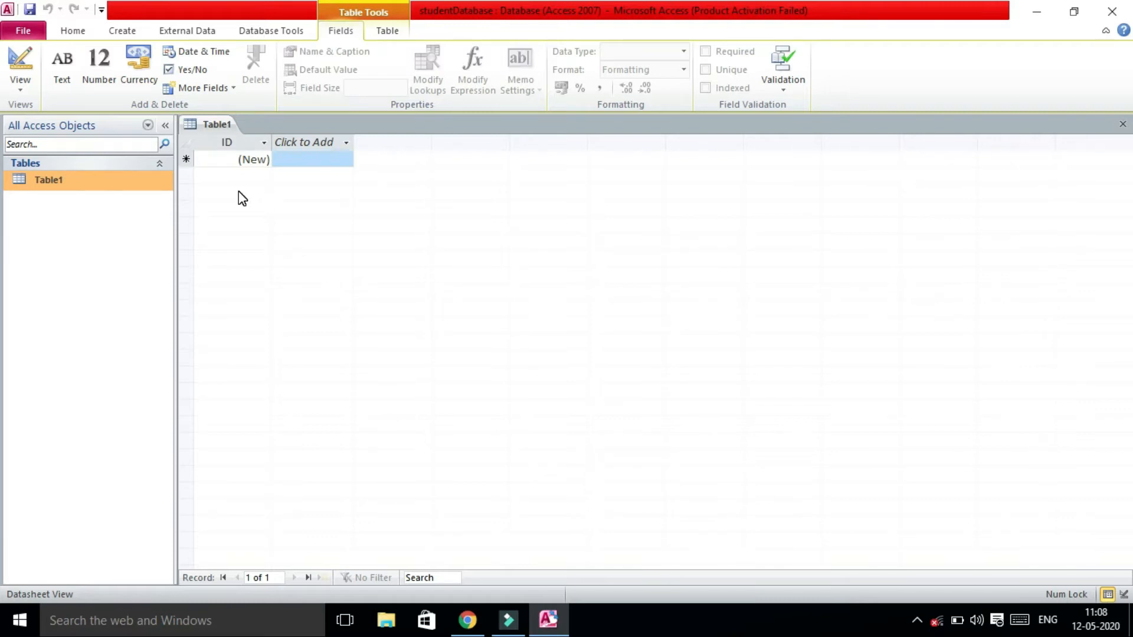
right_click(106, 183)
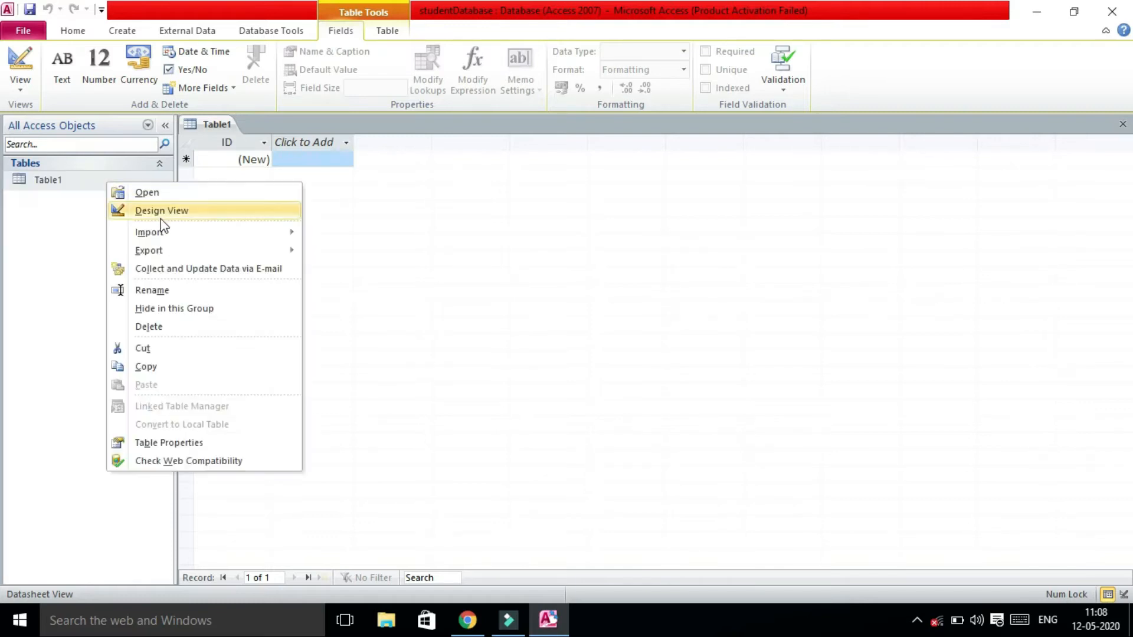
left_click(162, 211)
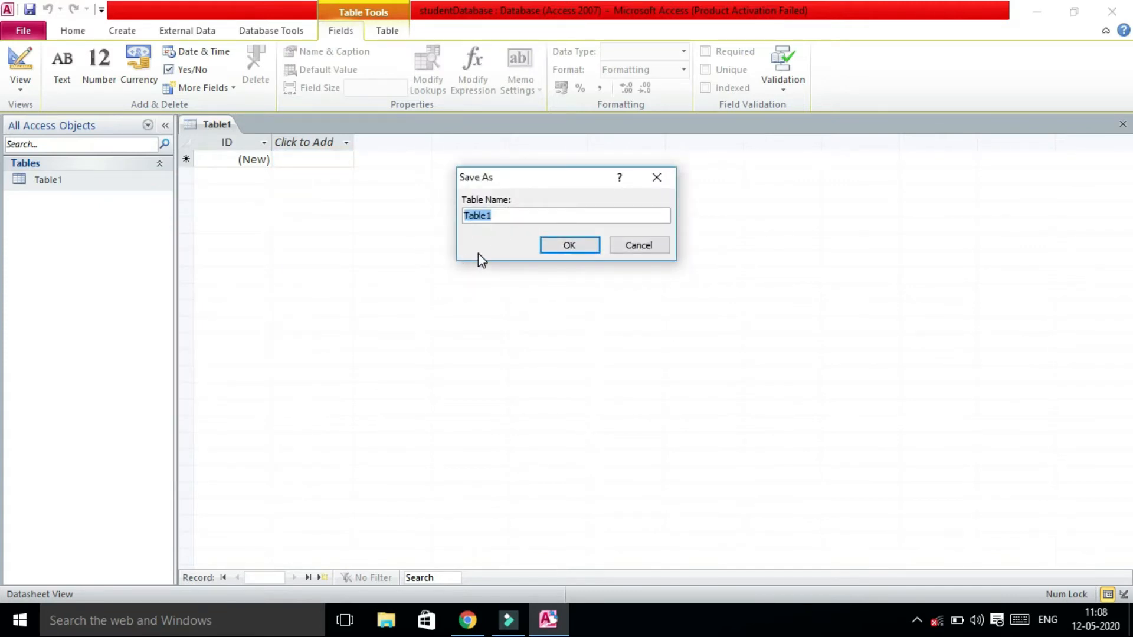
type("studentDetail")
left_click(570, 246)
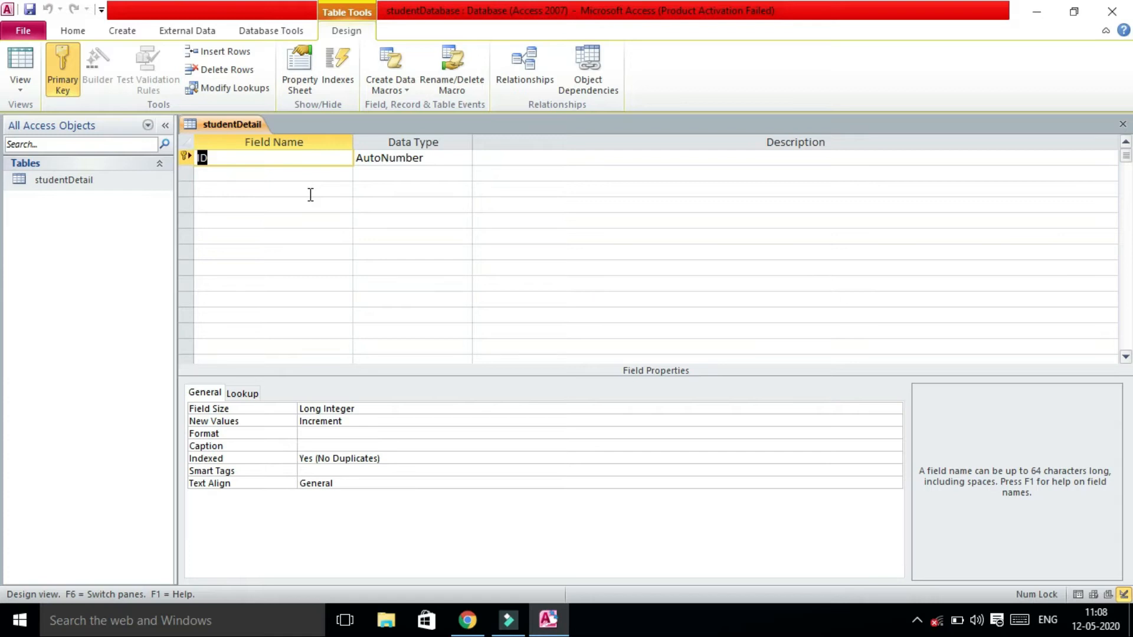
- Rename the ID field as "addmission no" and set its data type to Text, consulting the Access data types page in Chrome
type("addmission no")
key("Tab")
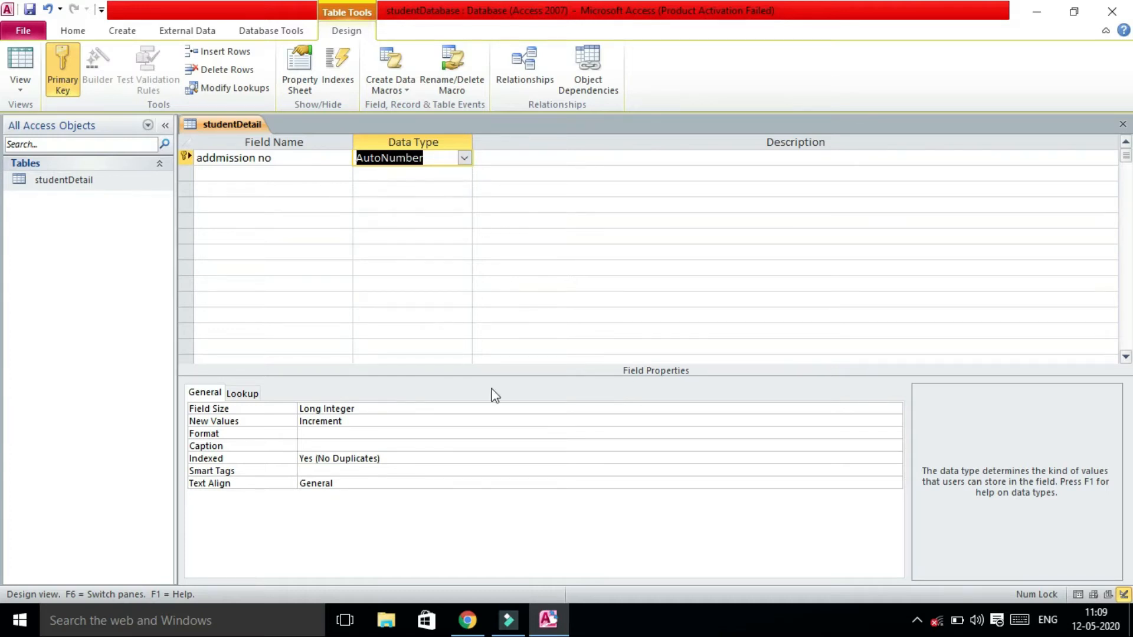
left_click(538, 629)
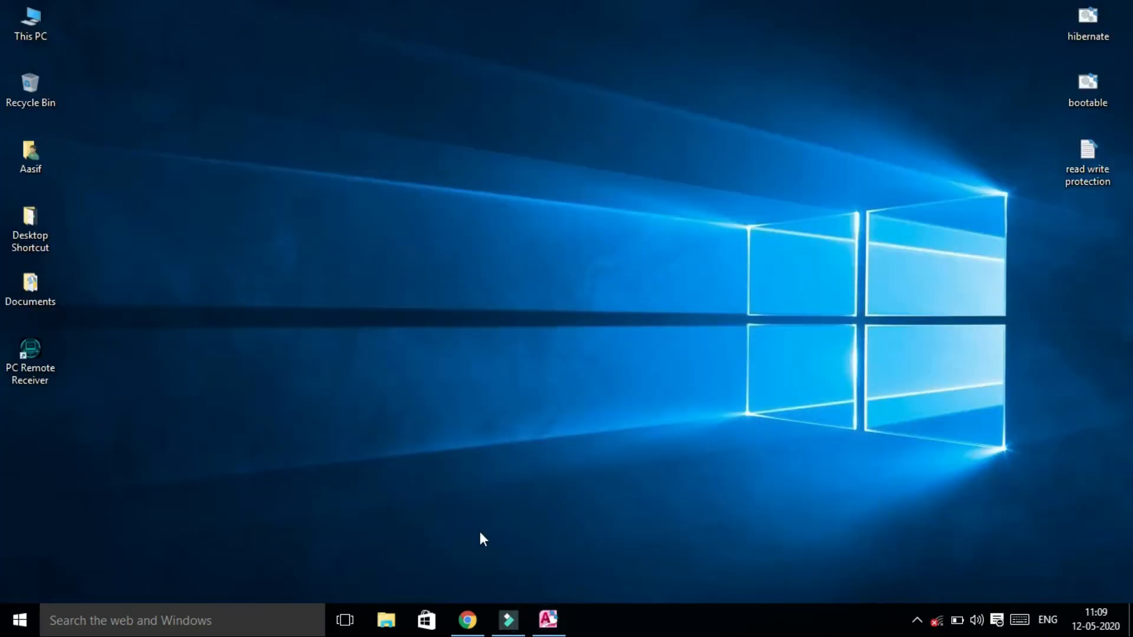
left_click(455, 626)
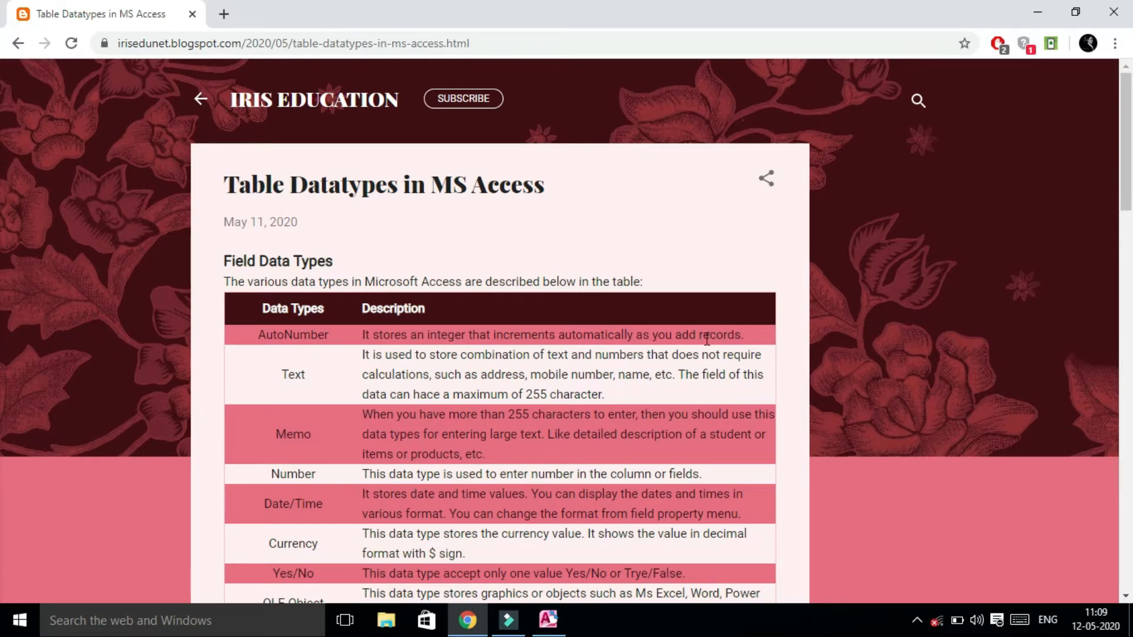
left_click(553, 627)
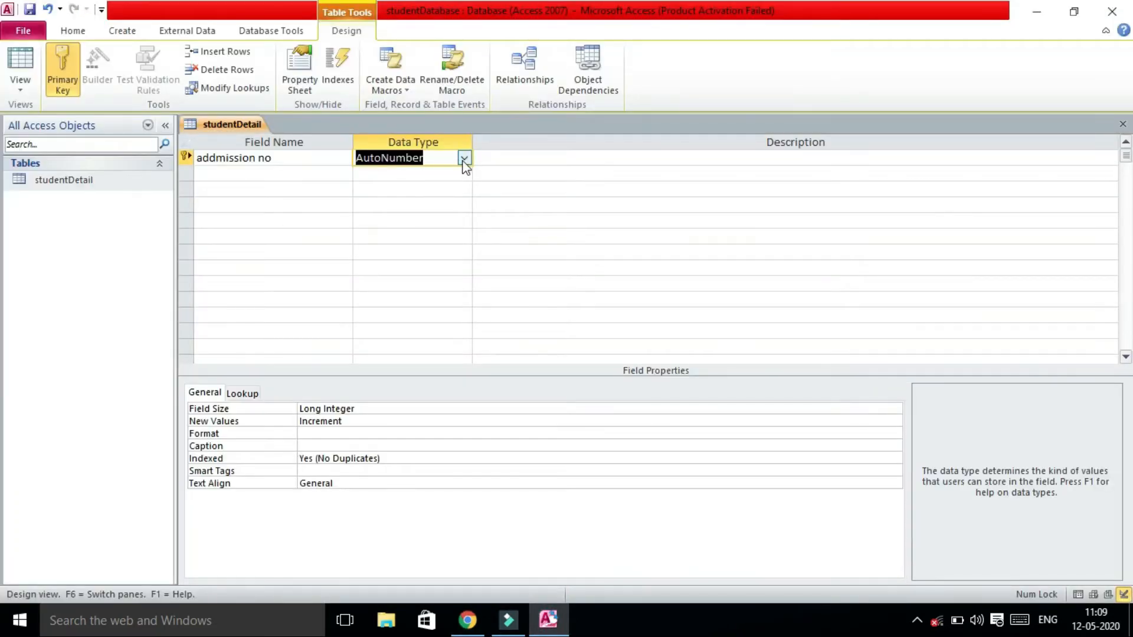
left_click(464, 159)
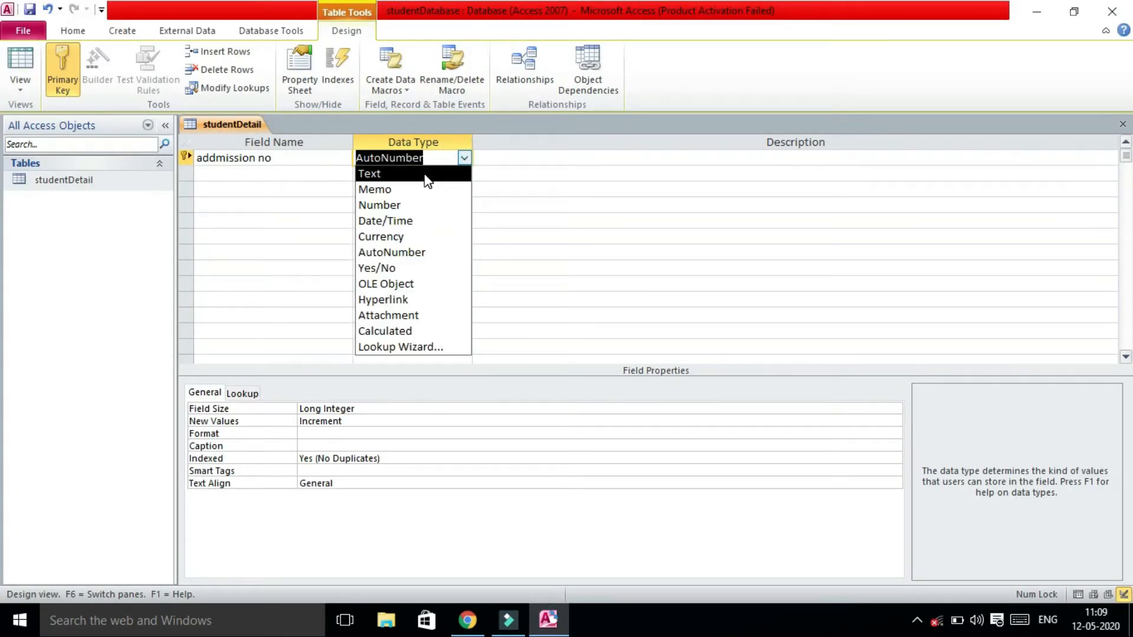
left_click(425, 174)
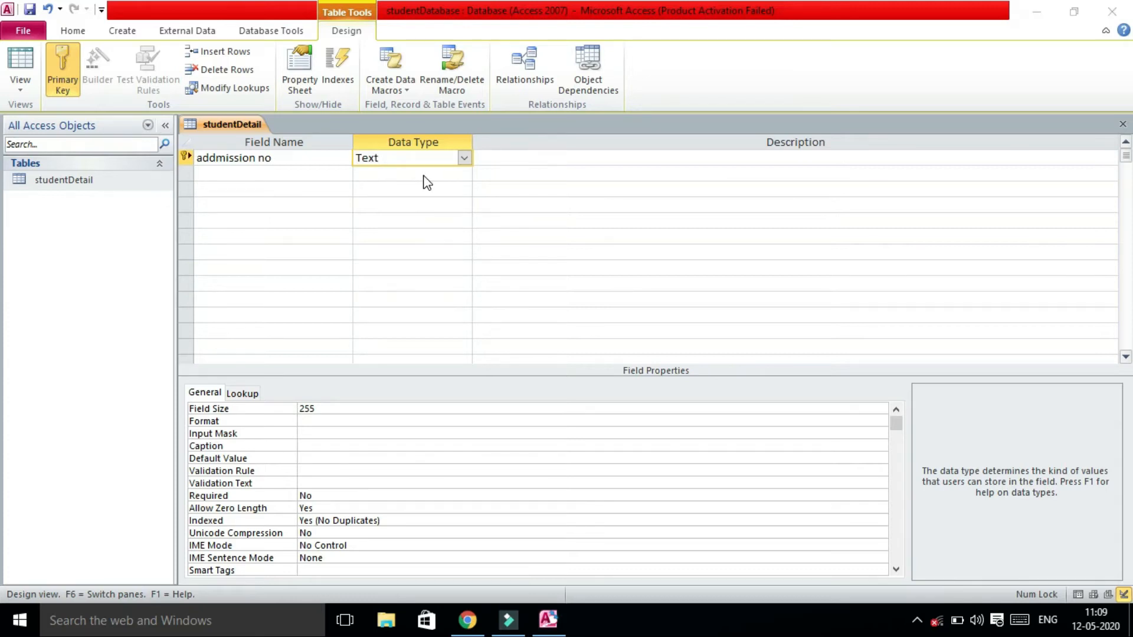
- Write a sample admission number in a new Notepad window and close it without saving
type("note")
key("Return")
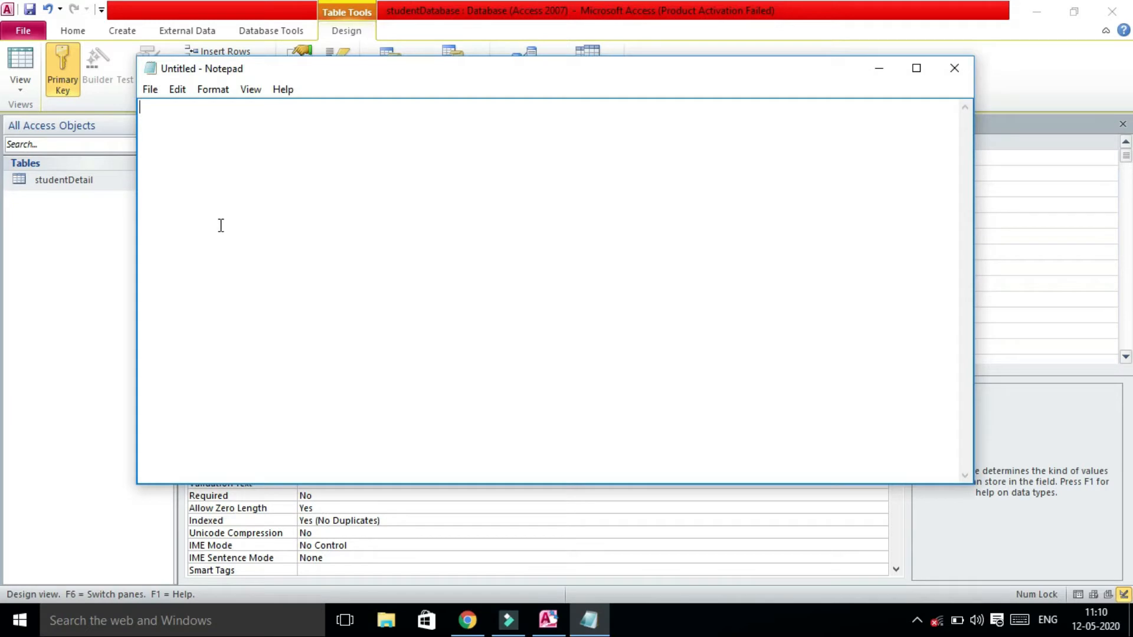
type("14-205")
left_click(146, 101)
left_click(201, 108)
left_click(167, 107)
left_click(958, 69)
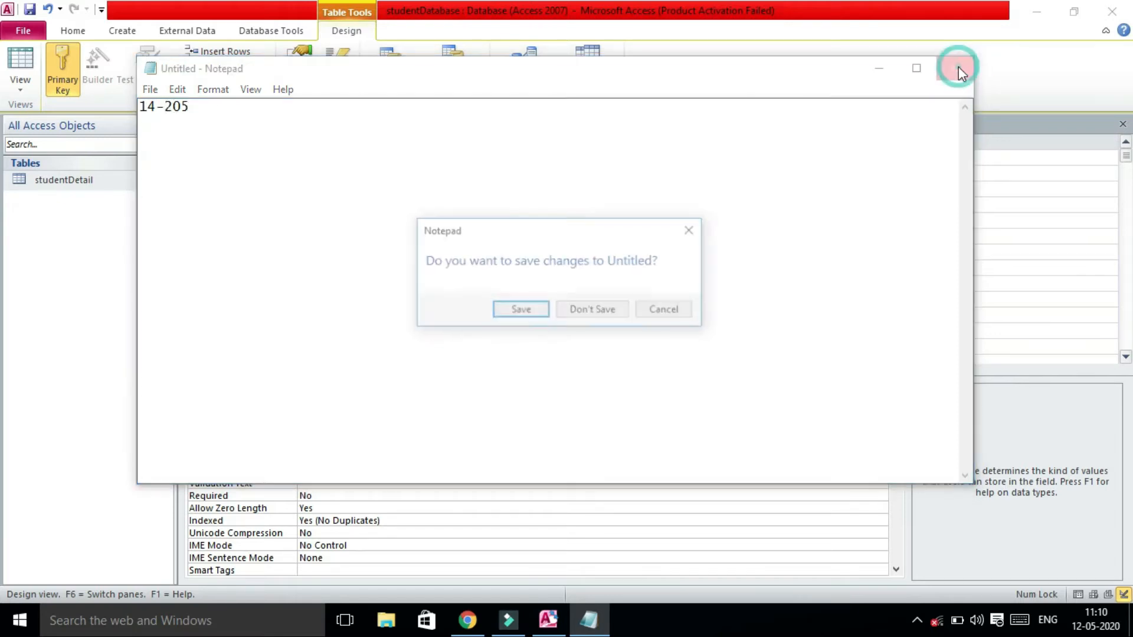
left_click(592, 311)
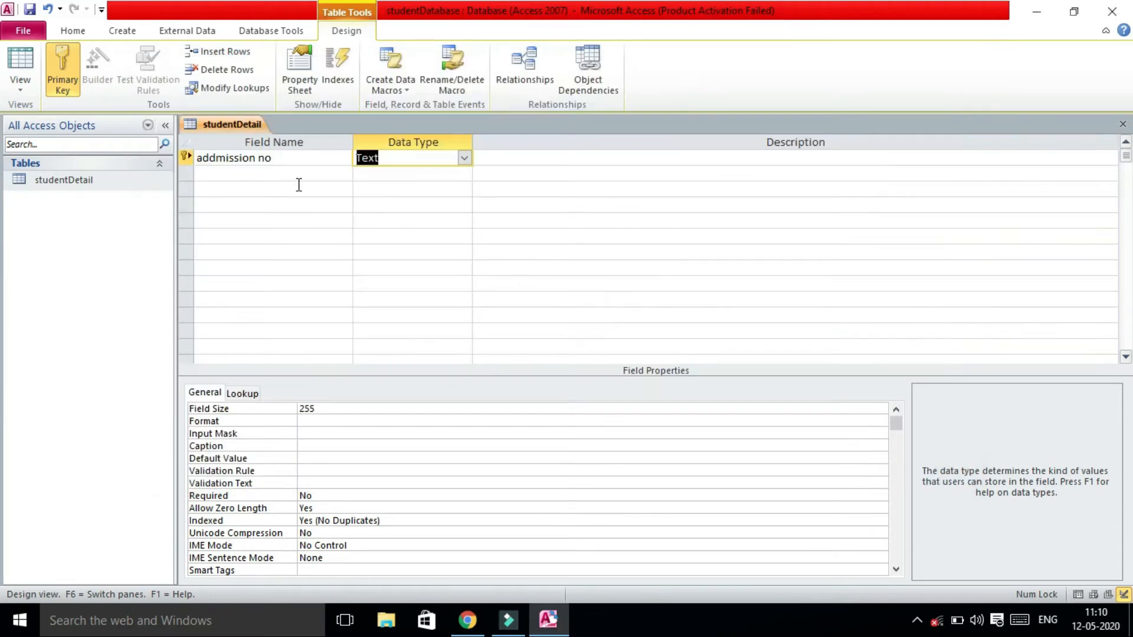
- Review the Text data type description in Chrome, then set the addmission no field's size to 8 in Access
left_click(467, 620)
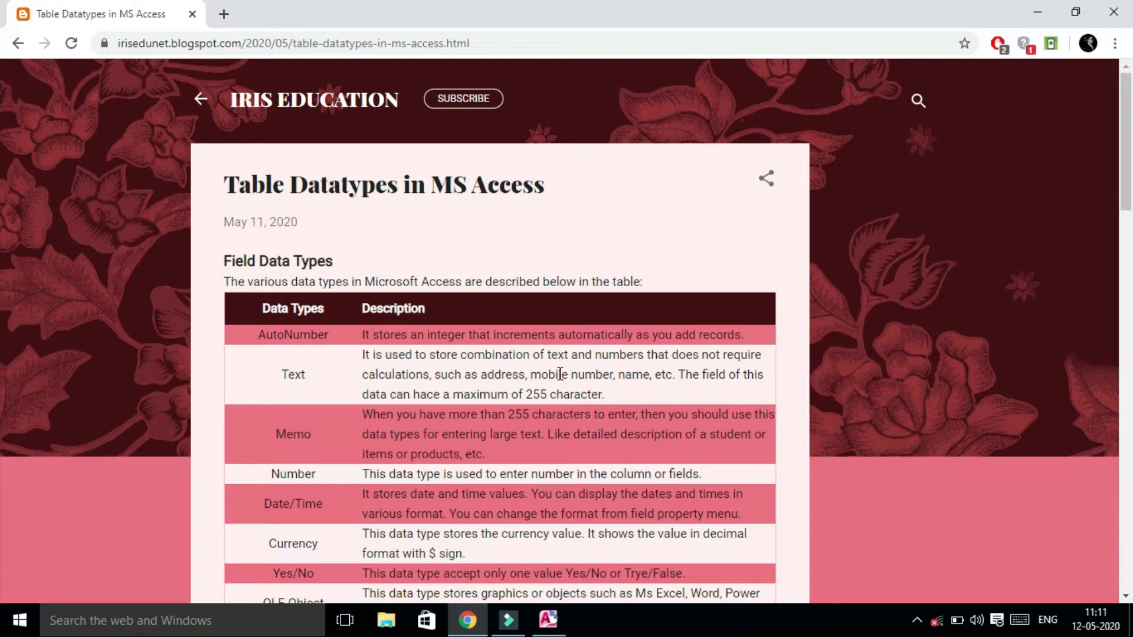
left_click(548, 619)
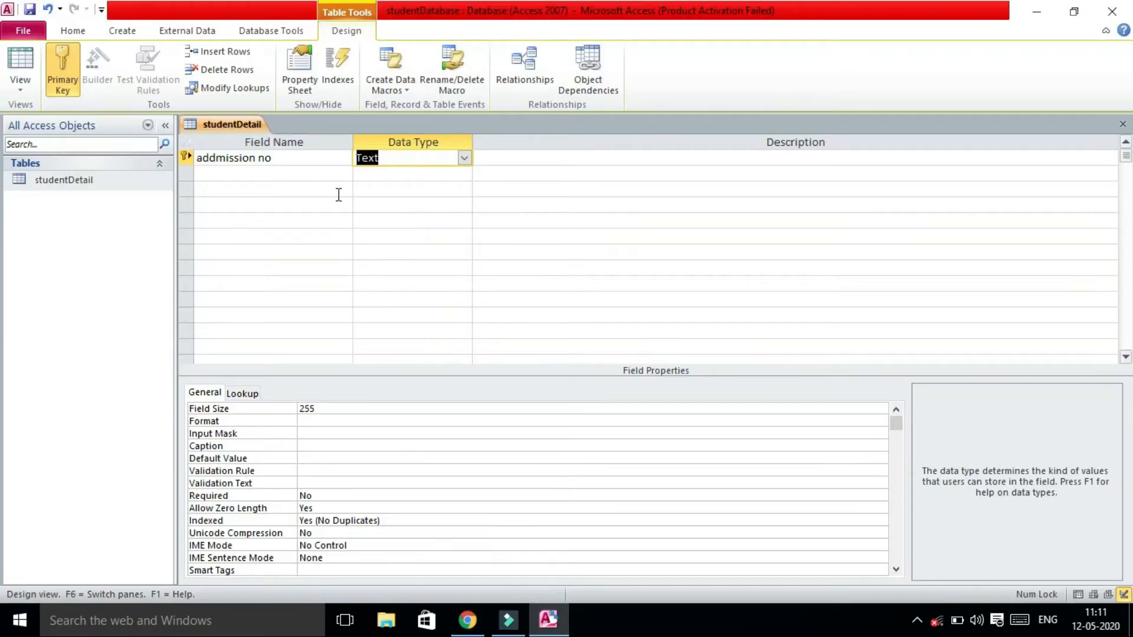
left_click(339, 406)
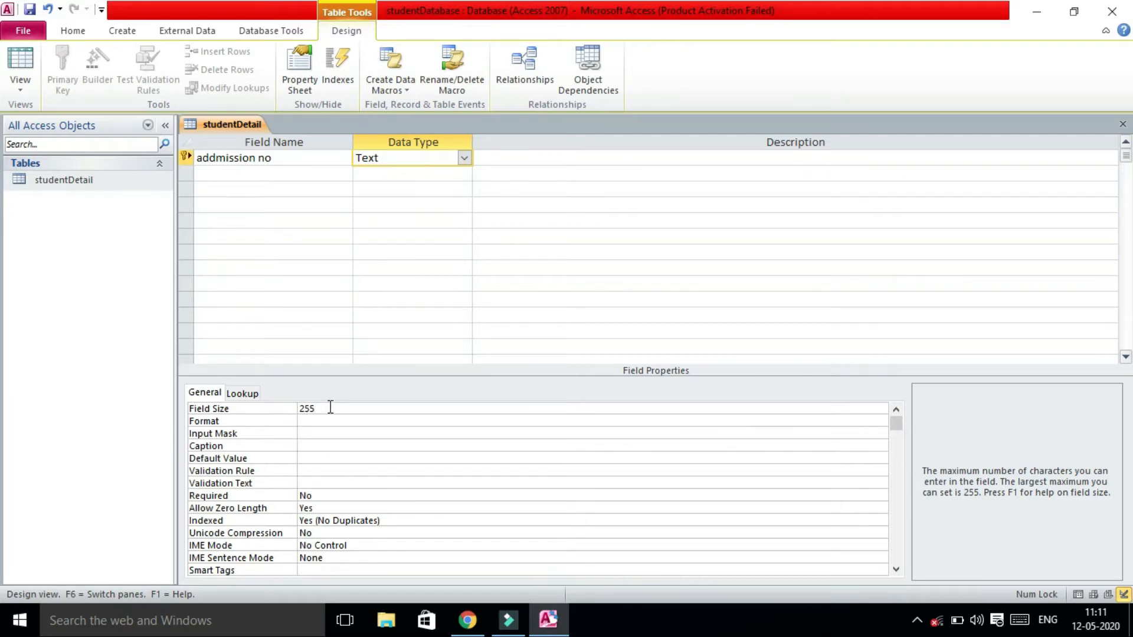
key("BackSpace")
key("BackSpace")
key("BackSpace")
type("8")
- Add a second field named sname with the Text data type and a field size of 50
left_click(297, 172)
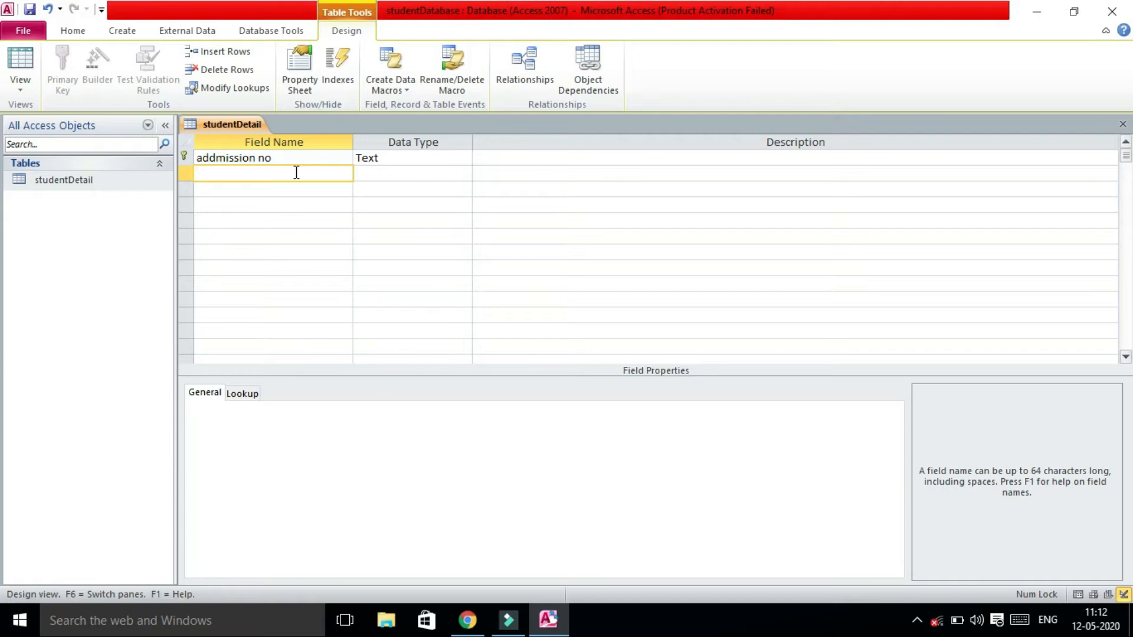
type("sname")
left_click(465, 173)
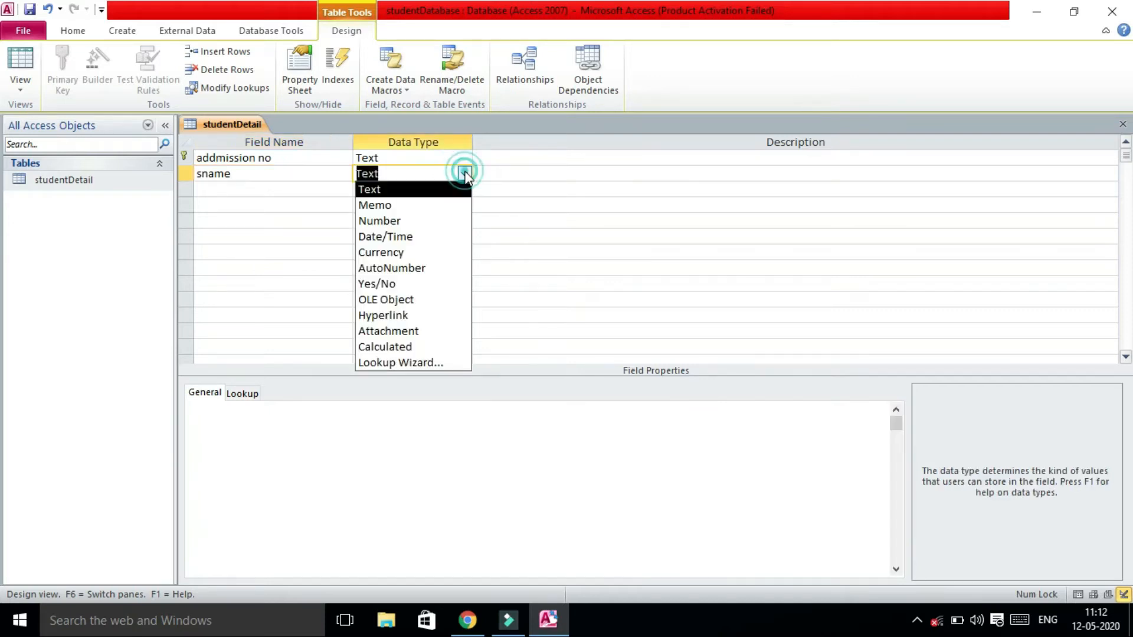
left_click(388, 190)
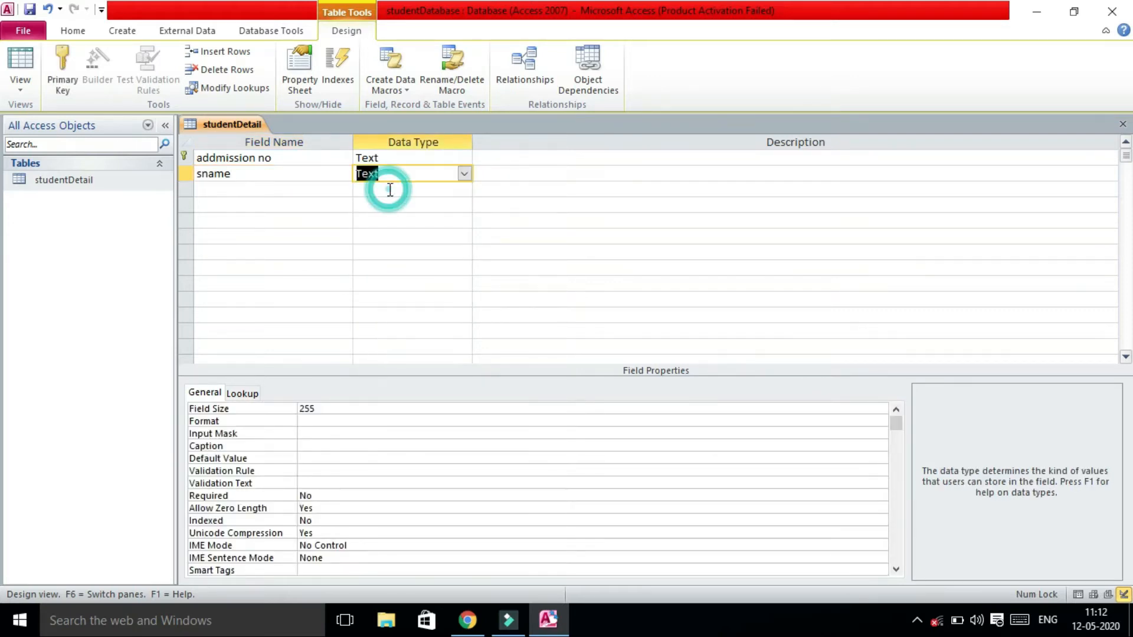
left_click(326, 409)
key("BackSpace")
key("BackSpace")
key("BackSpace")
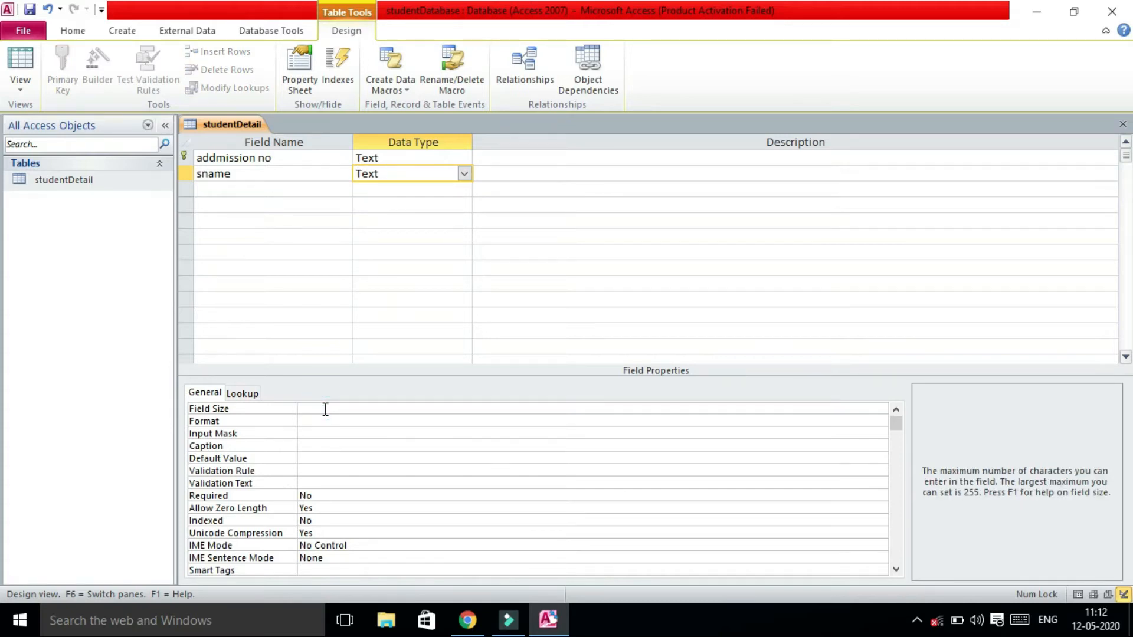
type("50")
- Add a Text field named fname below sname with a field size of 50
left_click(302, 189)
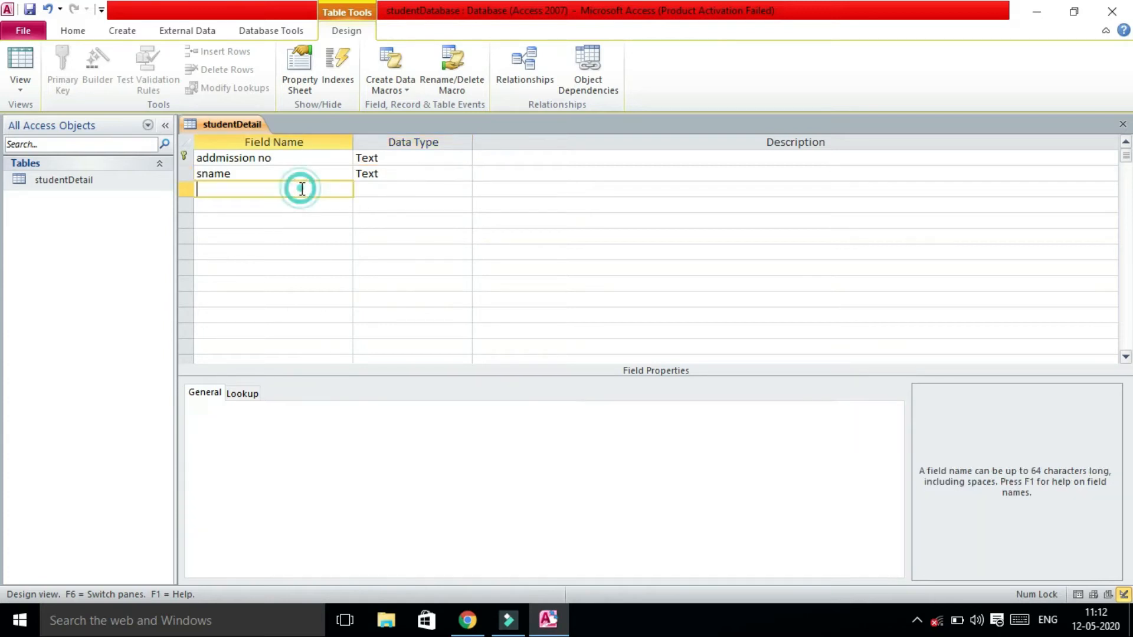
type("fname")
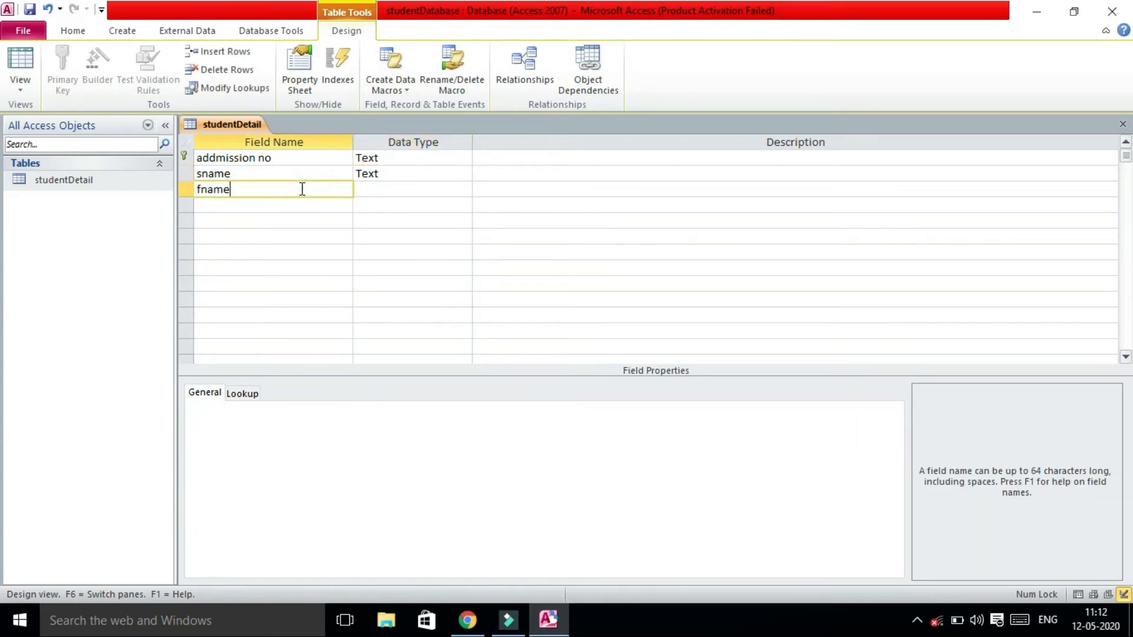
key("Tab")
left_click(324, 408)
double_click(324, 408)
type("2")
key("BackSpace")
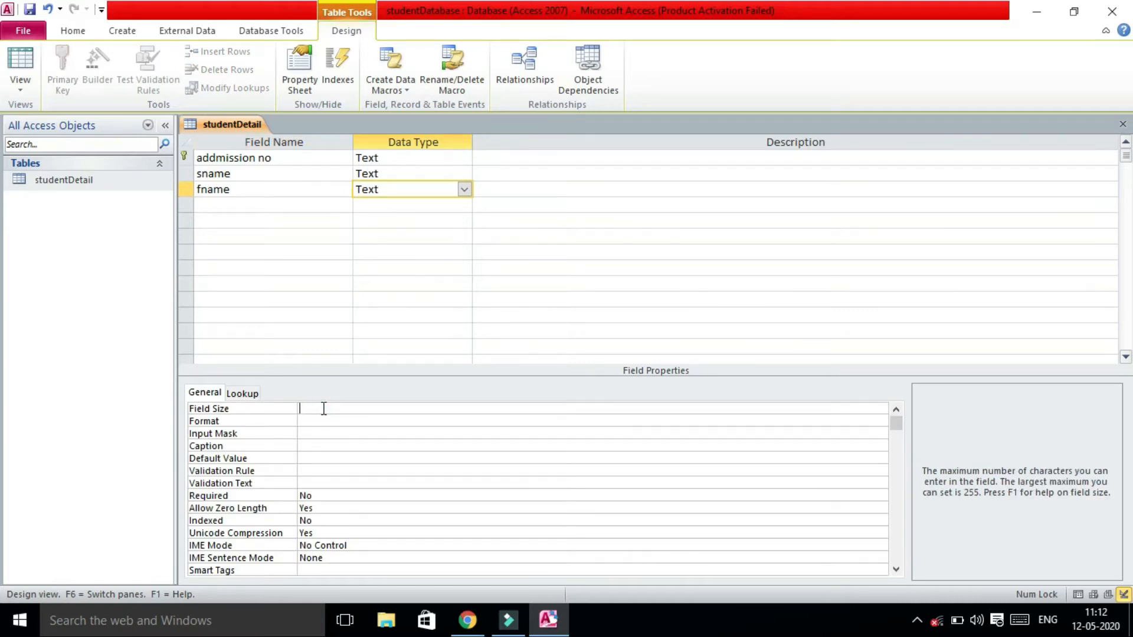
type("50")
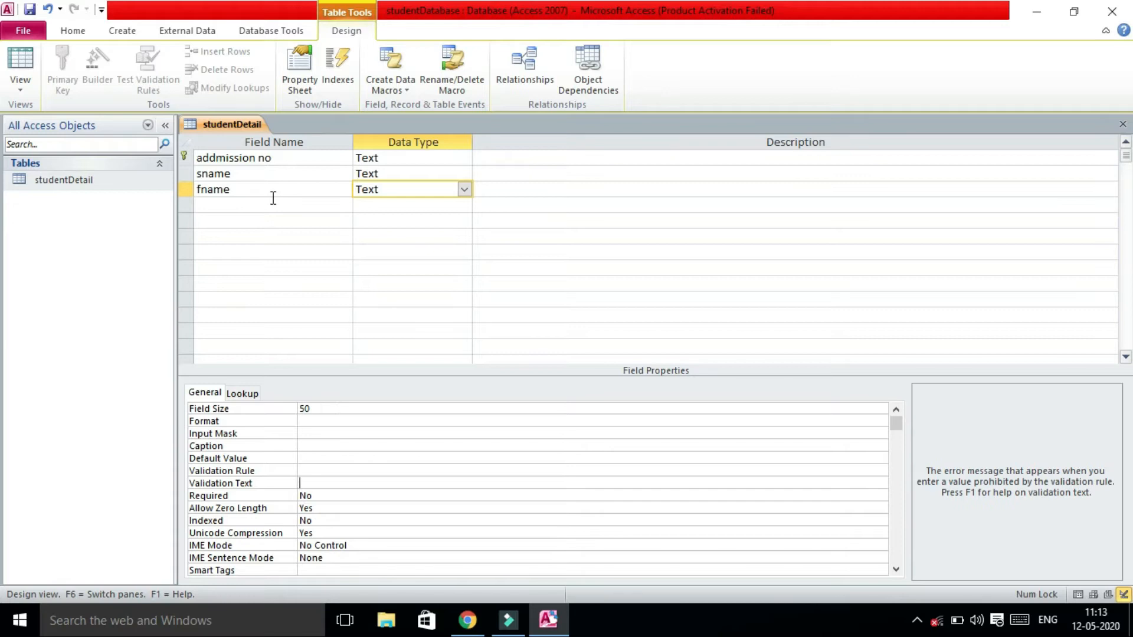
- Add a Text field named mname below fname with a field size of 50
left_click(273, 198)
type("mname")
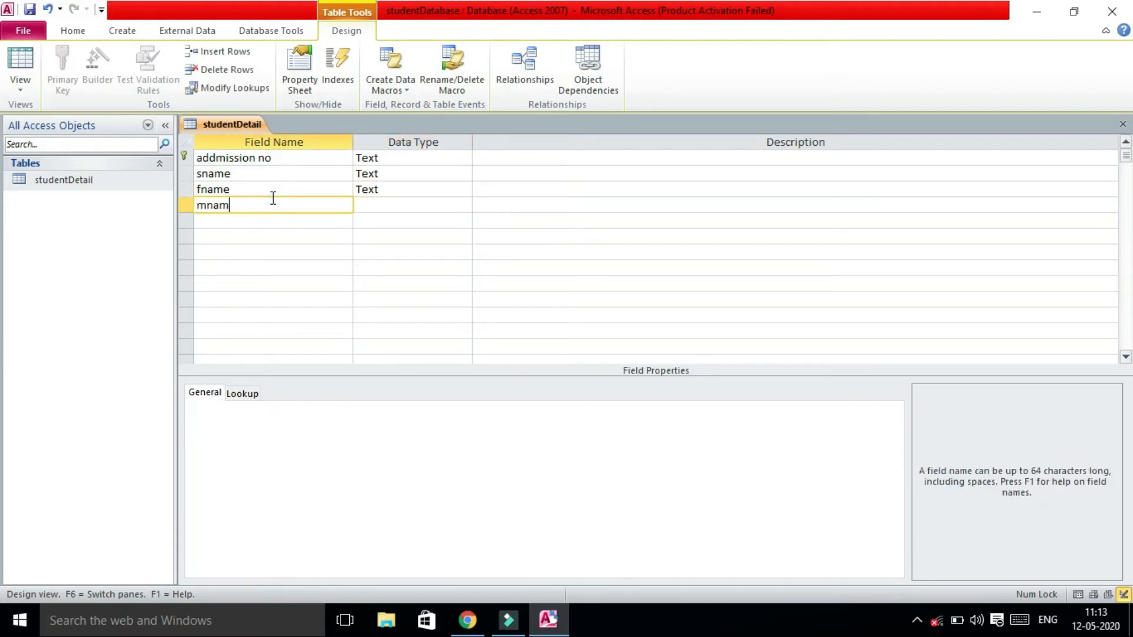
key("Tab")
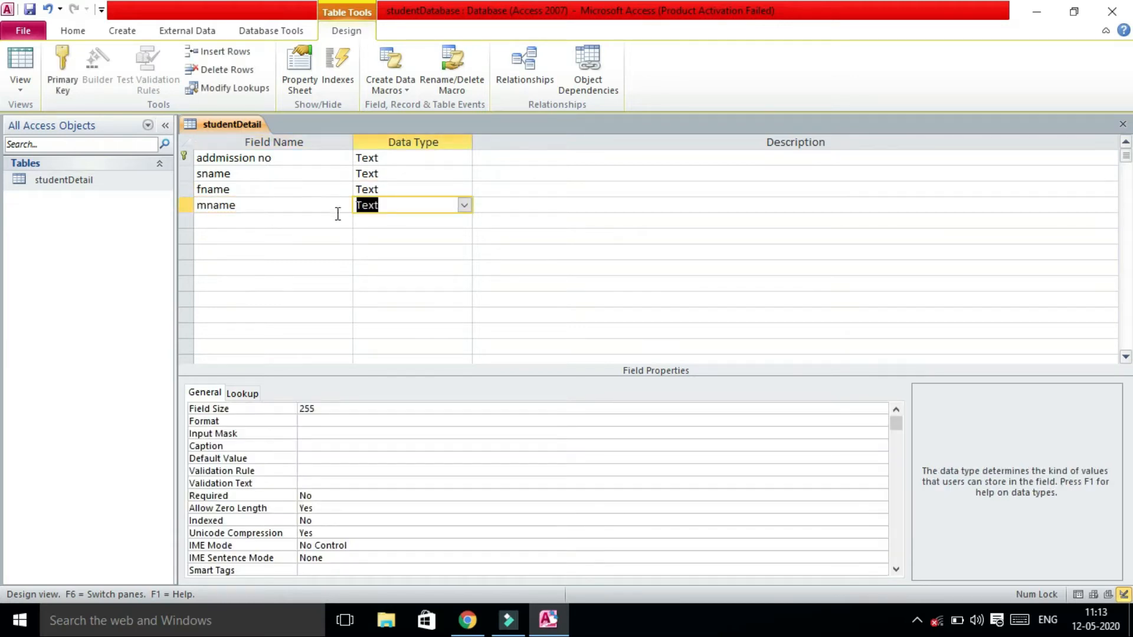
double_click(329, 407)
key("BackSpace")
type("50")
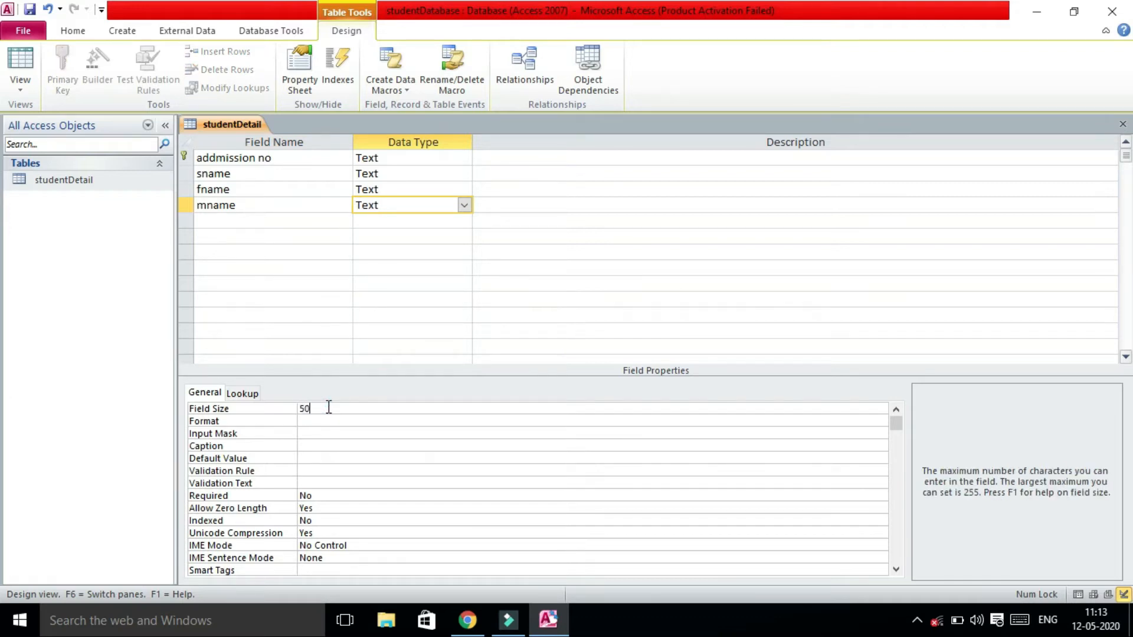
- Add a field named address below mname and set its data type to Memo
left_click(247, 221)
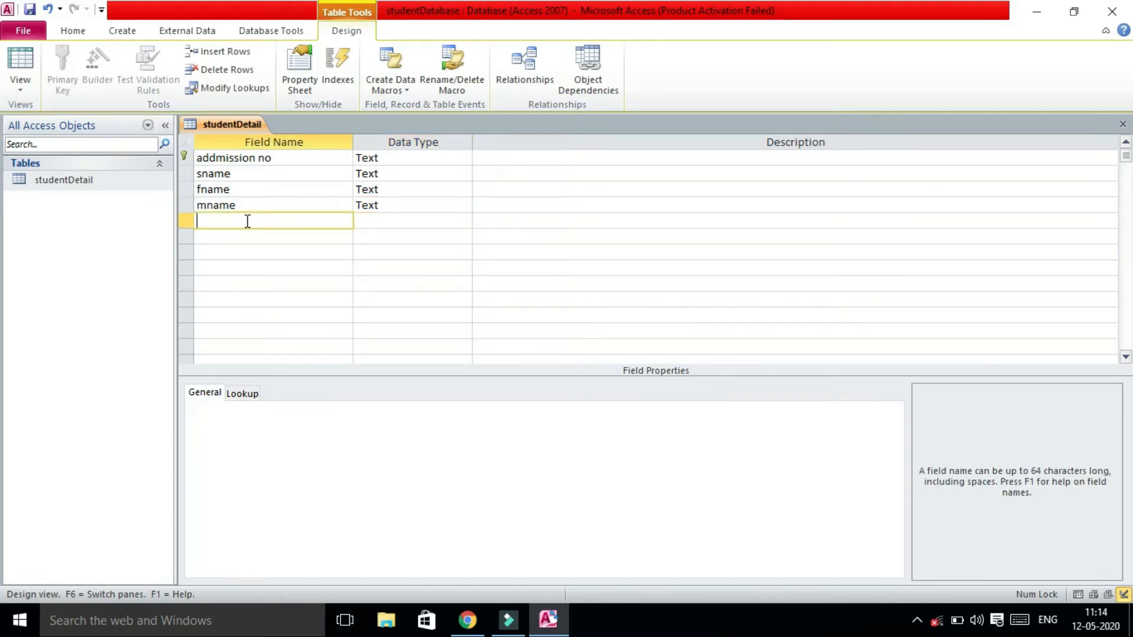
type("address")
key("Tab")
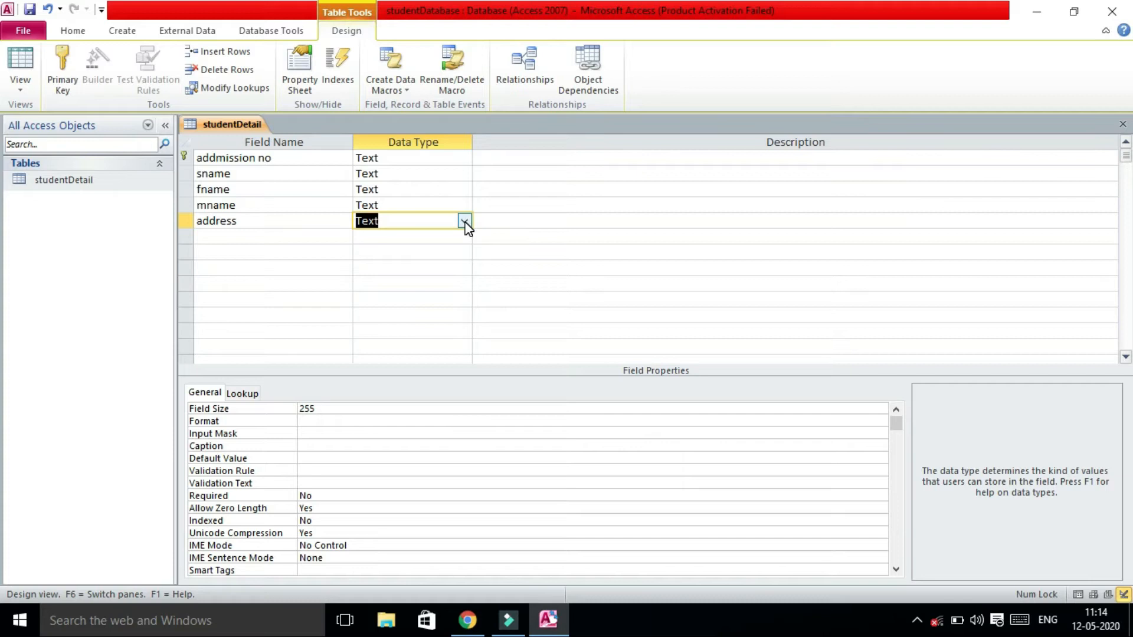
left_click(321, 408)
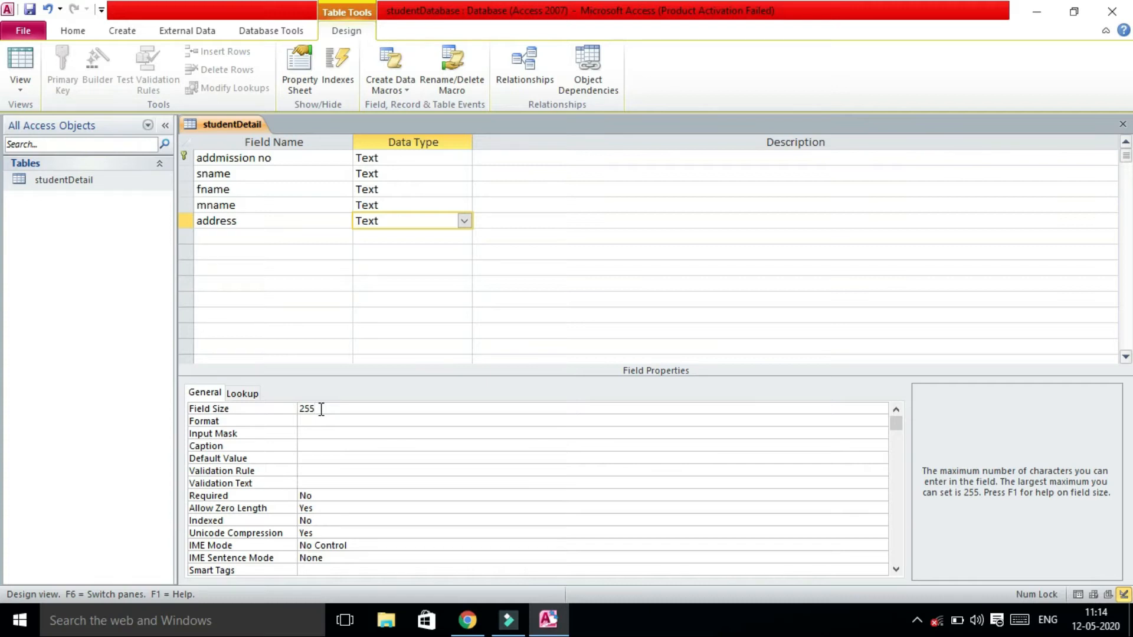
left_click(465, 222)
left_click(433, 253)
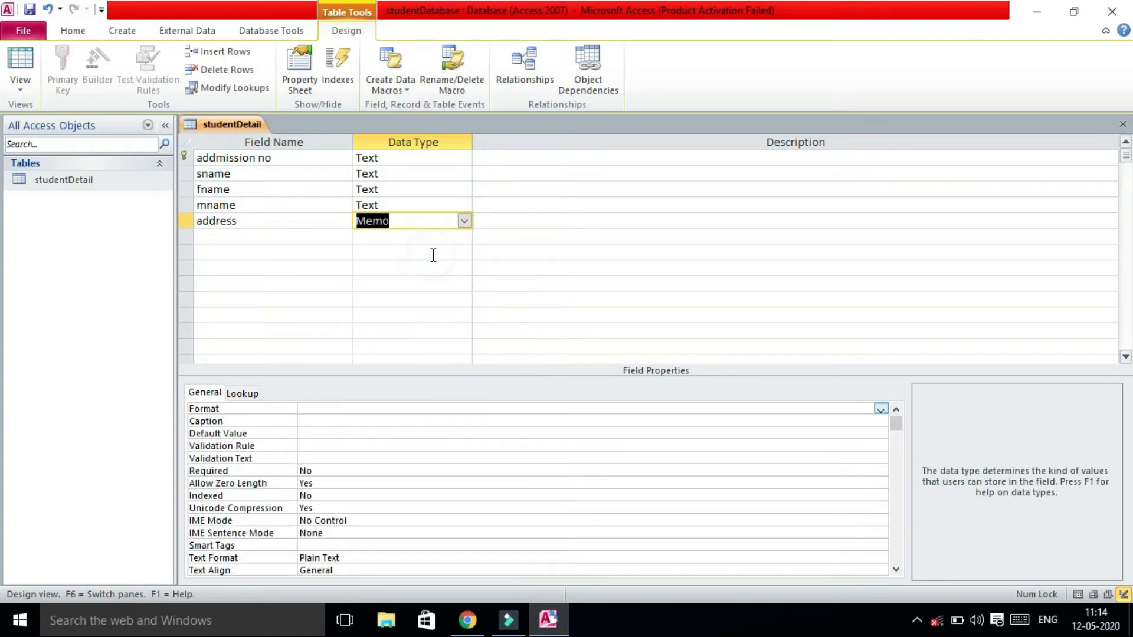
- Add a Text field named contactno below address with a field size of 10
left_click(306, 237)
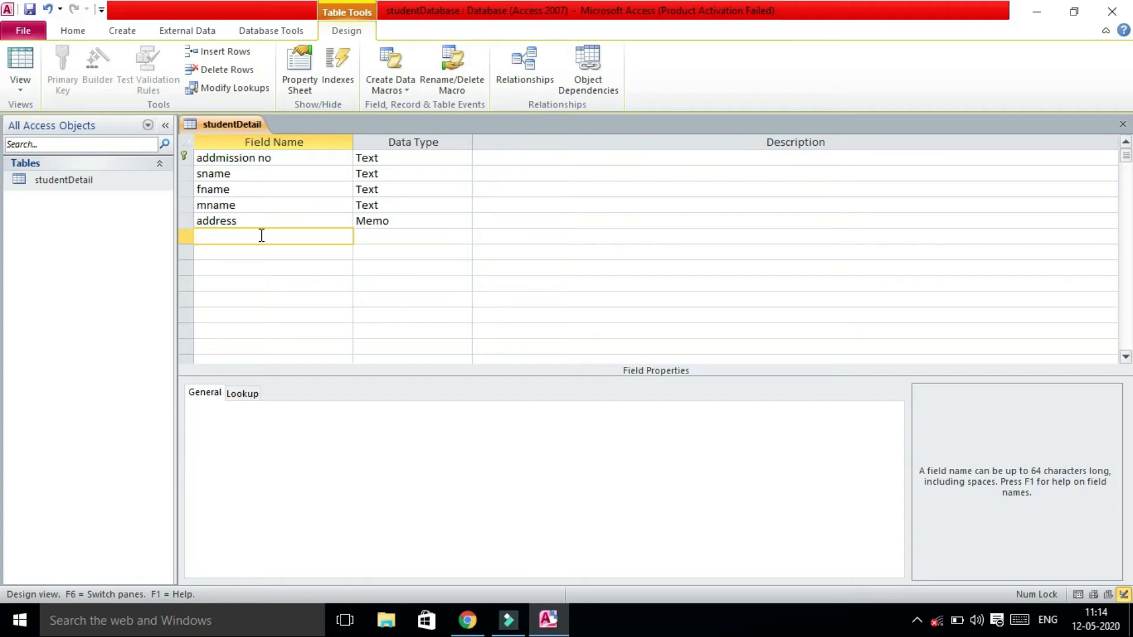
type("contactno")
key("Tab")
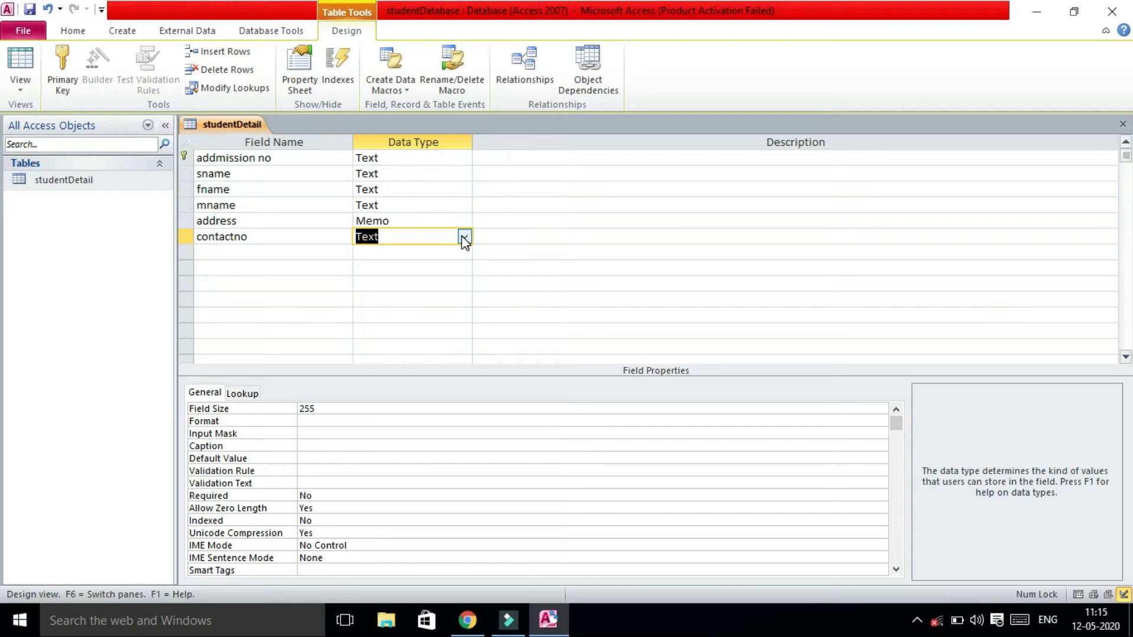
left_click(319, 408)
key("BackSpace")
key("BackSpace")
key("BackSpace")
type("2")
key("BackSpace")
type("10")
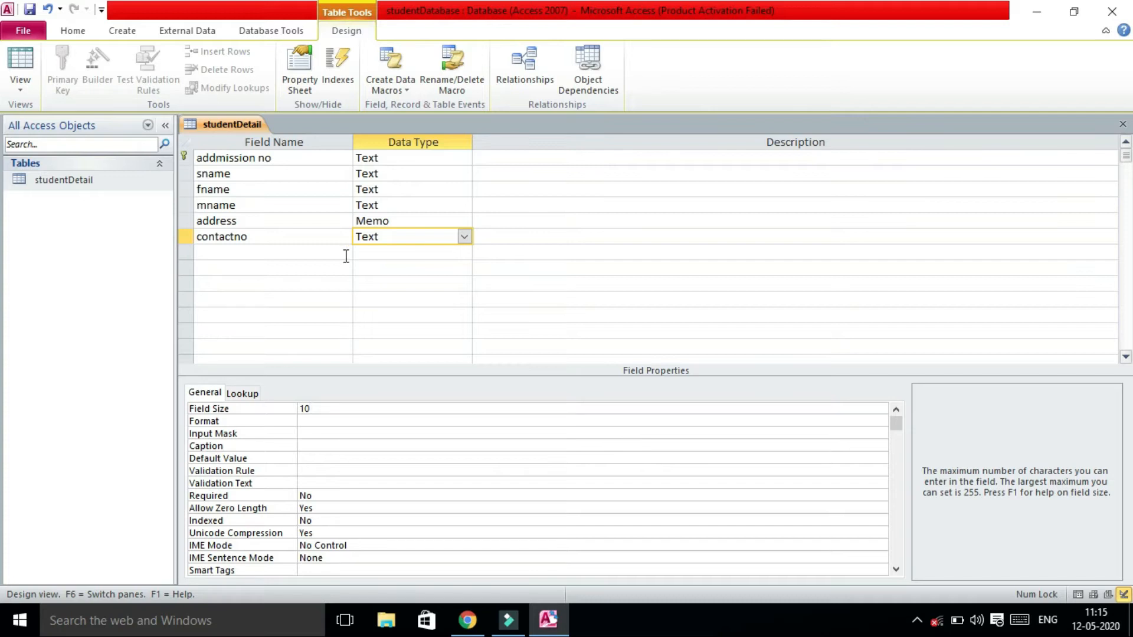
- Add a Text field named class below contactno with a field size of 3
left_click(301, 252)
type("class")
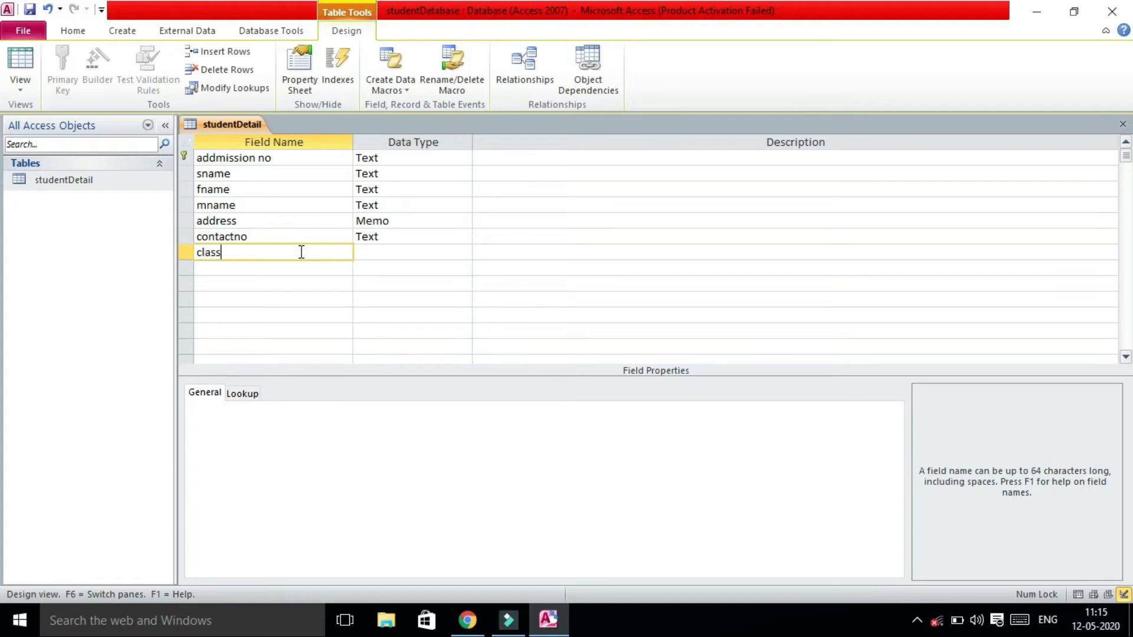
key("Tab")
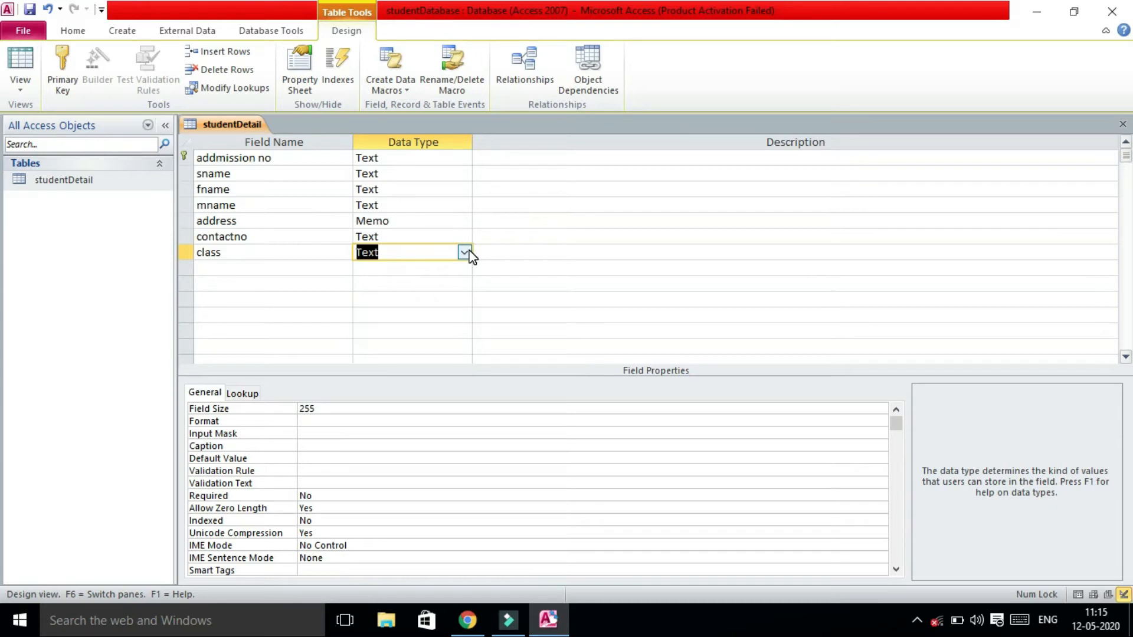
left_click(328, 408)
key("BackSpace")
key("BackSpace")
key("BackSpace")
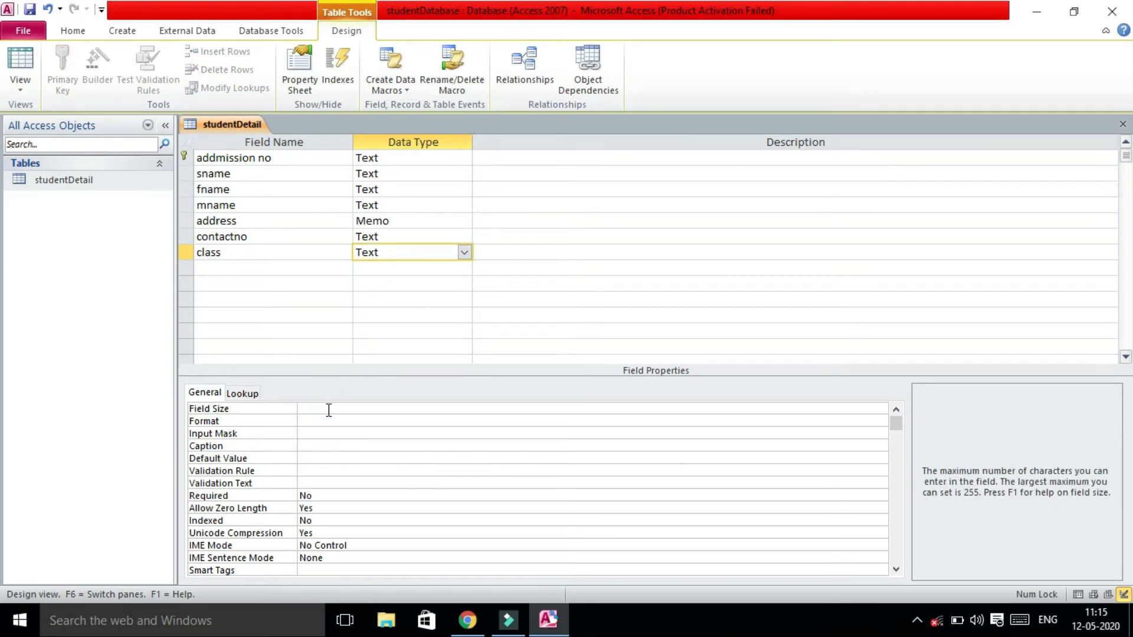
type("2")
key("BackSpace")
type("3")
- Add a Text field named section below class with a field size of 1
left_click(251, 270)
type("section")
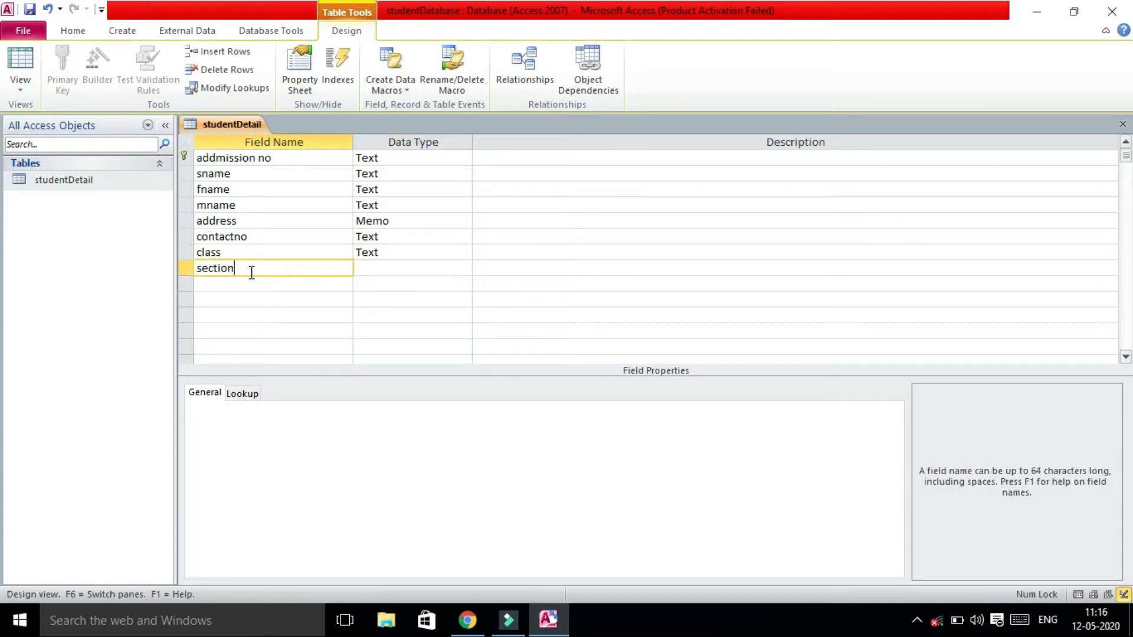
left_click(375, 269)
left_click(322, 408)
double_click(322, 408)
key("BackSpace")
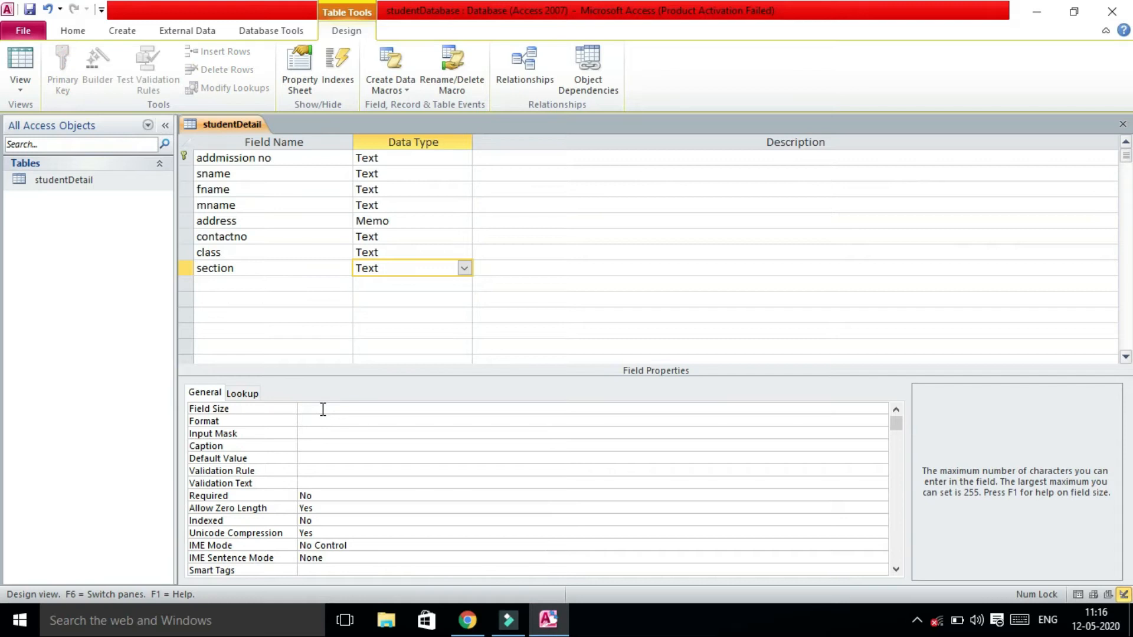
type("1")
- Add a field named dob below section and set its data type to Date/Time
left_click(241, 286)
type("dob")
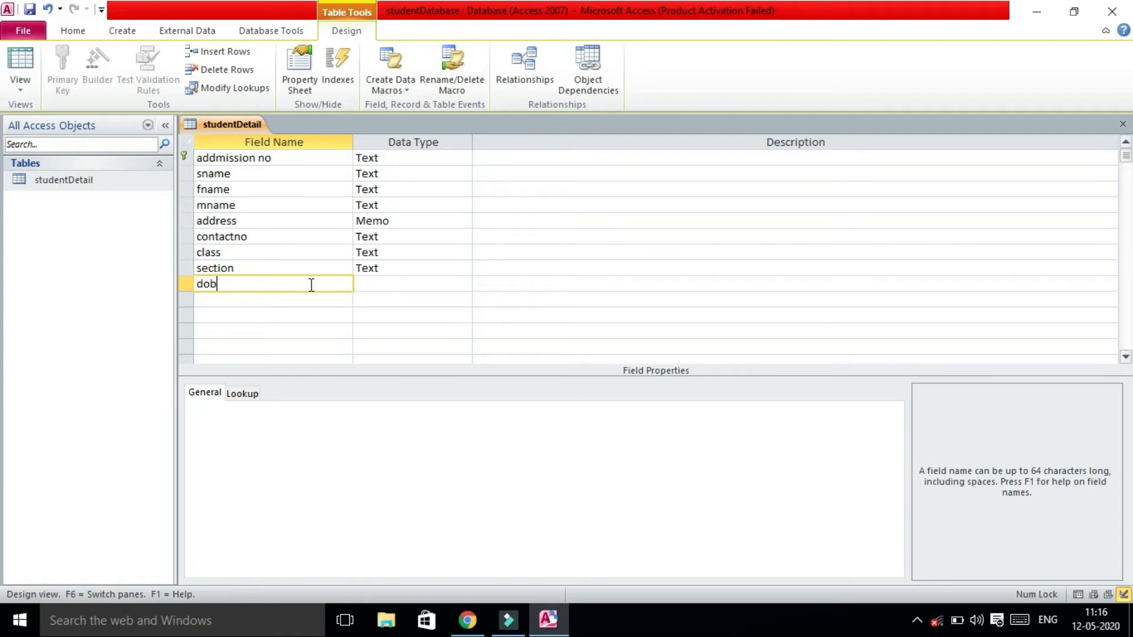
left_click(384, 284)
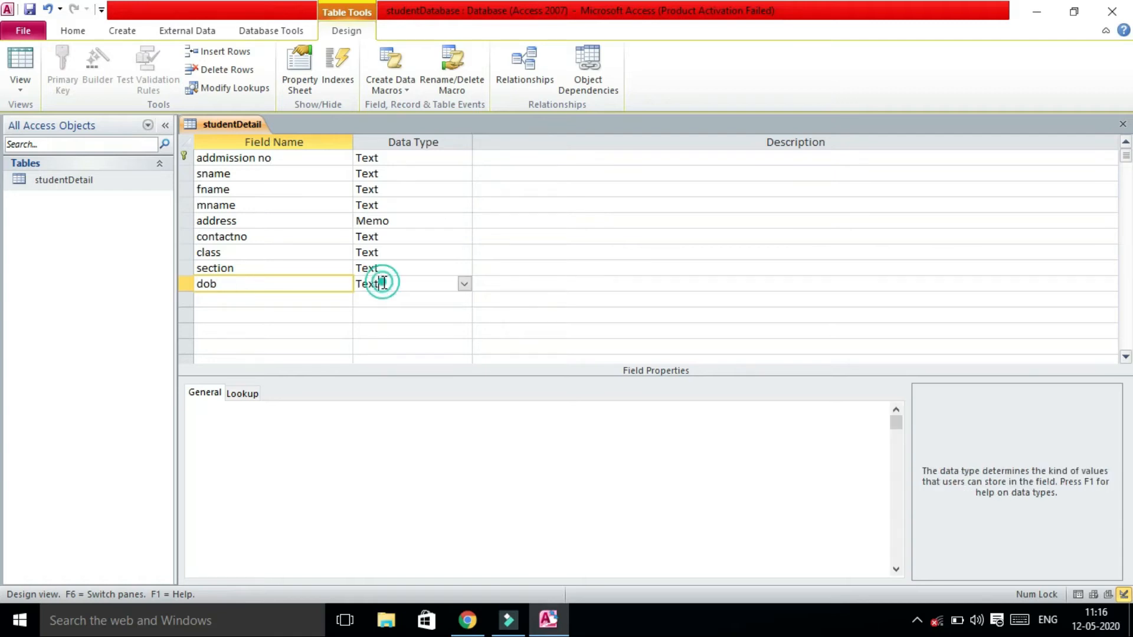
left_click(464, 284)
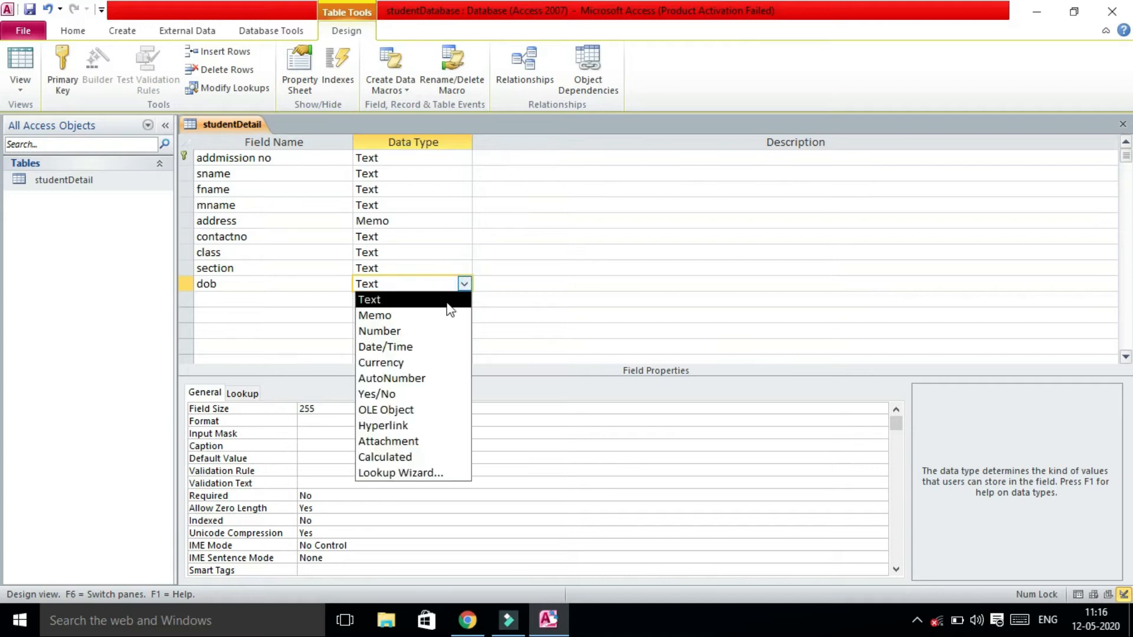
left_click(424, 347)
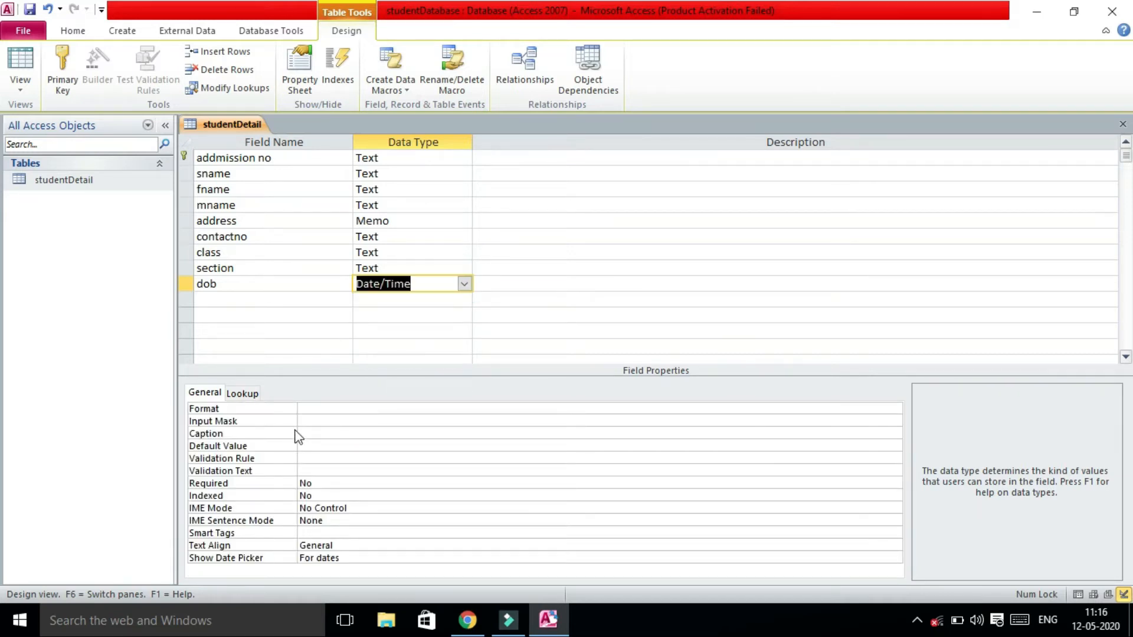
- Set the dob field's format to Long Date and its Required property to Yes
left_click(342, 409)
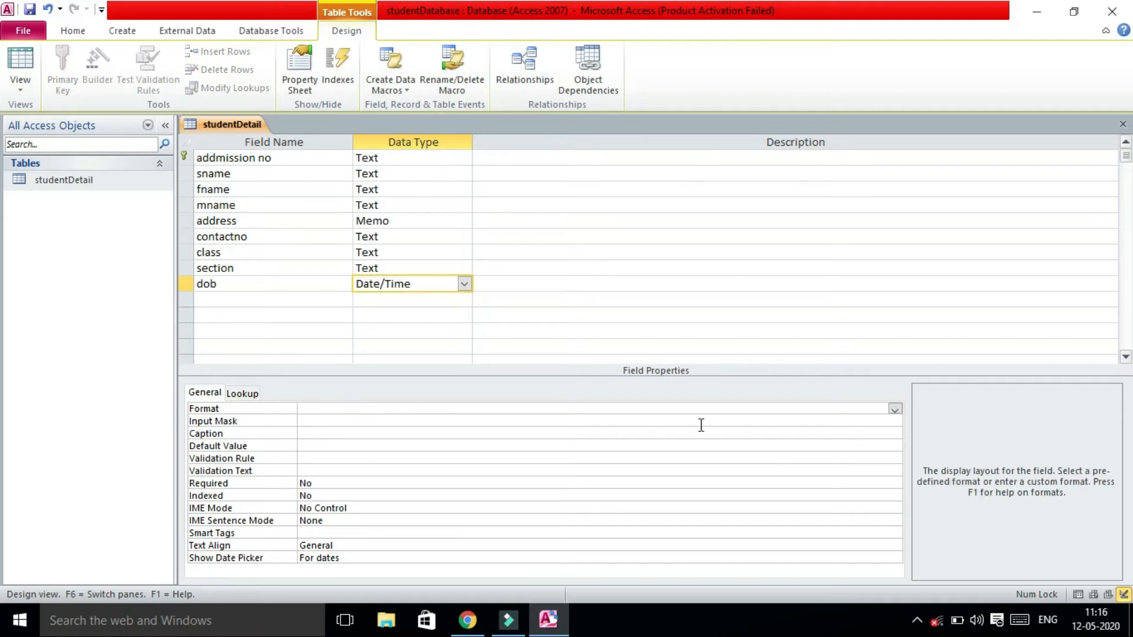
left_click(894, 409)
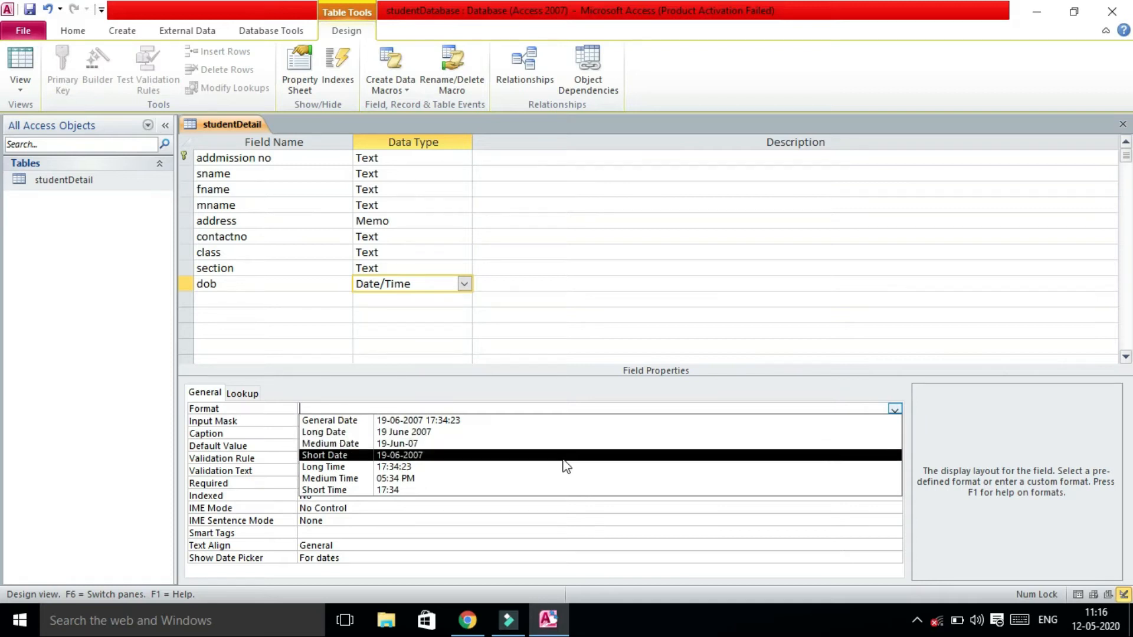
left_click(497, 436)
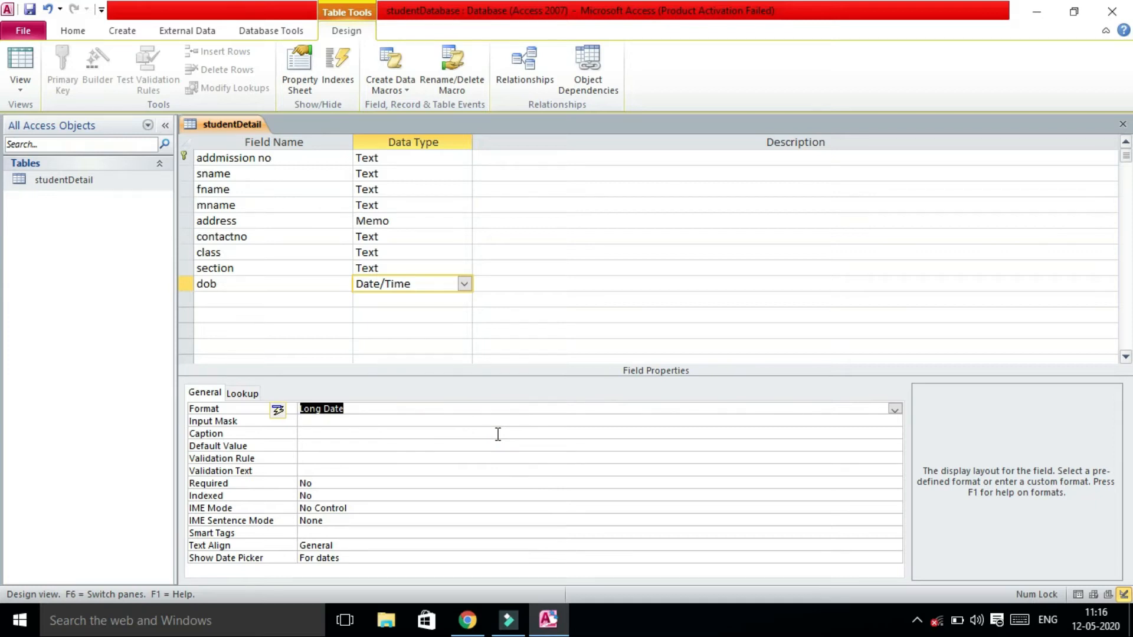
key("Return")
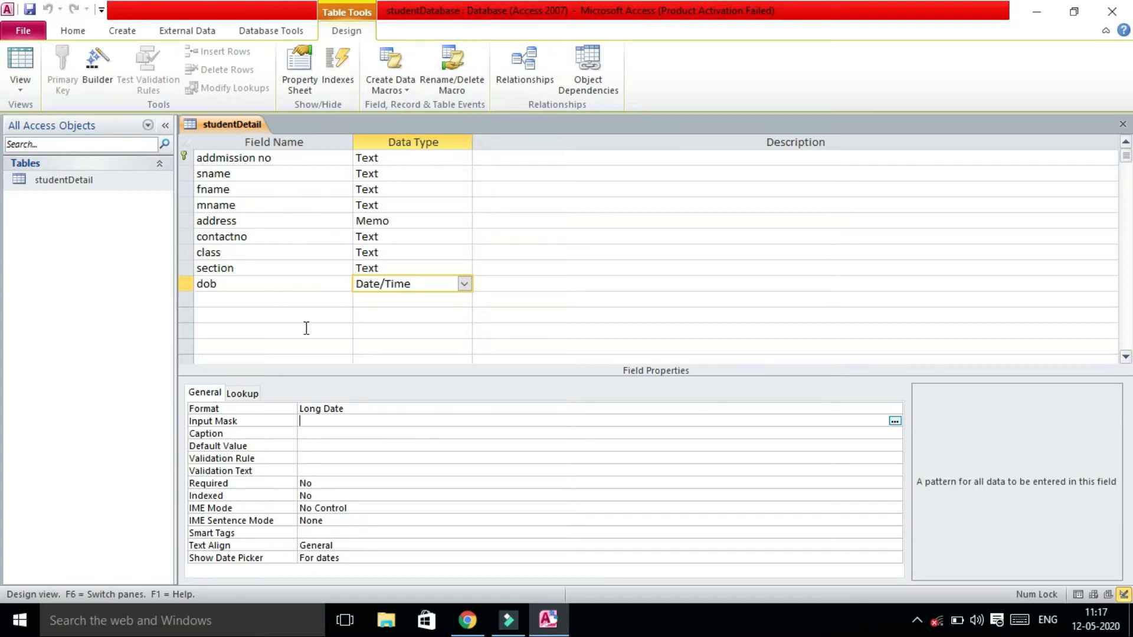
left_click(333, 481)
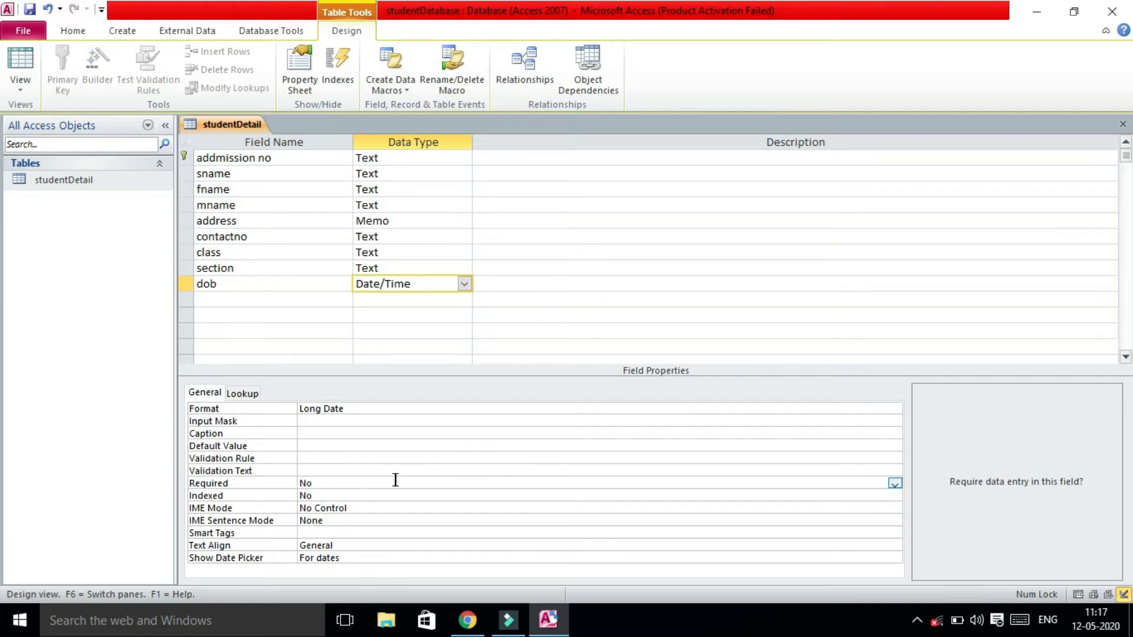
left_click(895, 483)
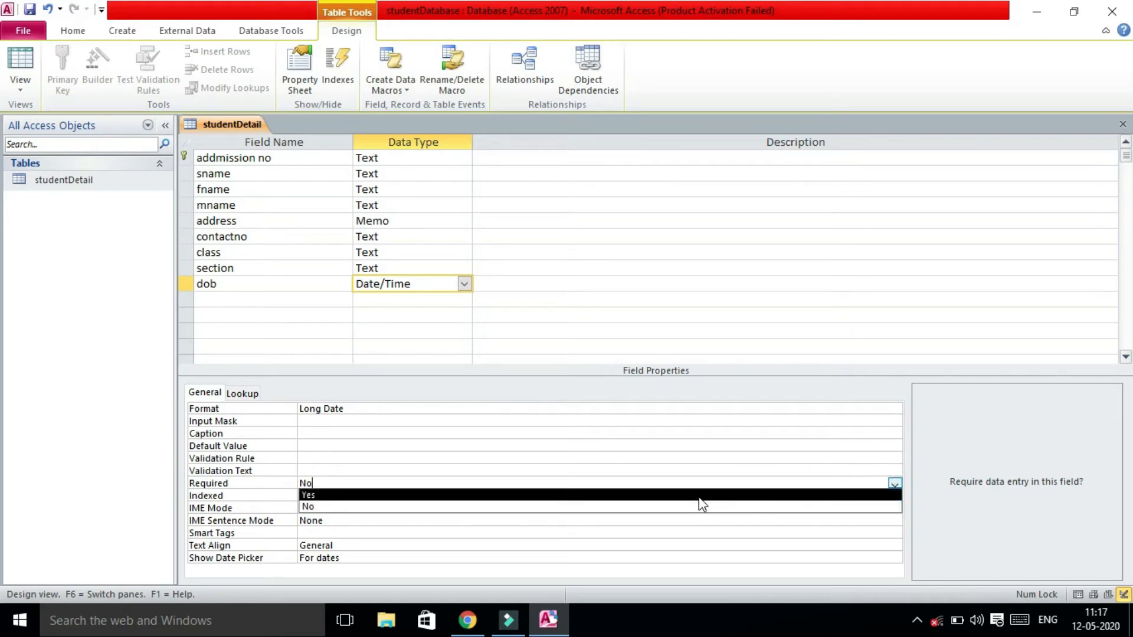
left_click(699, 496)
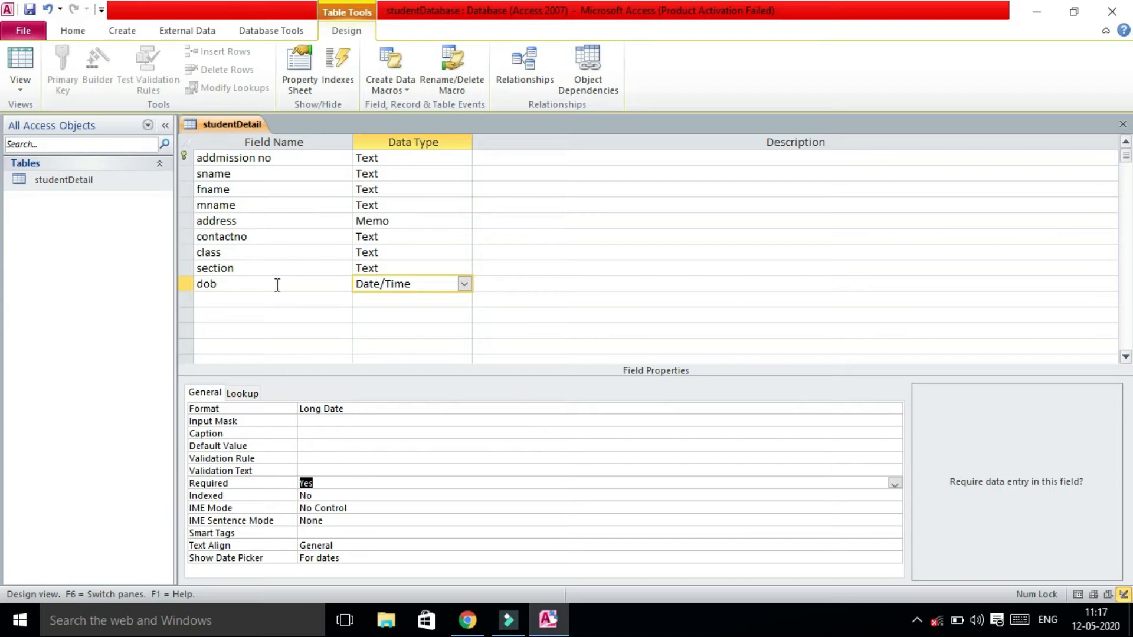
- Set the section field's Required property to Yes
left_click(301, 266)
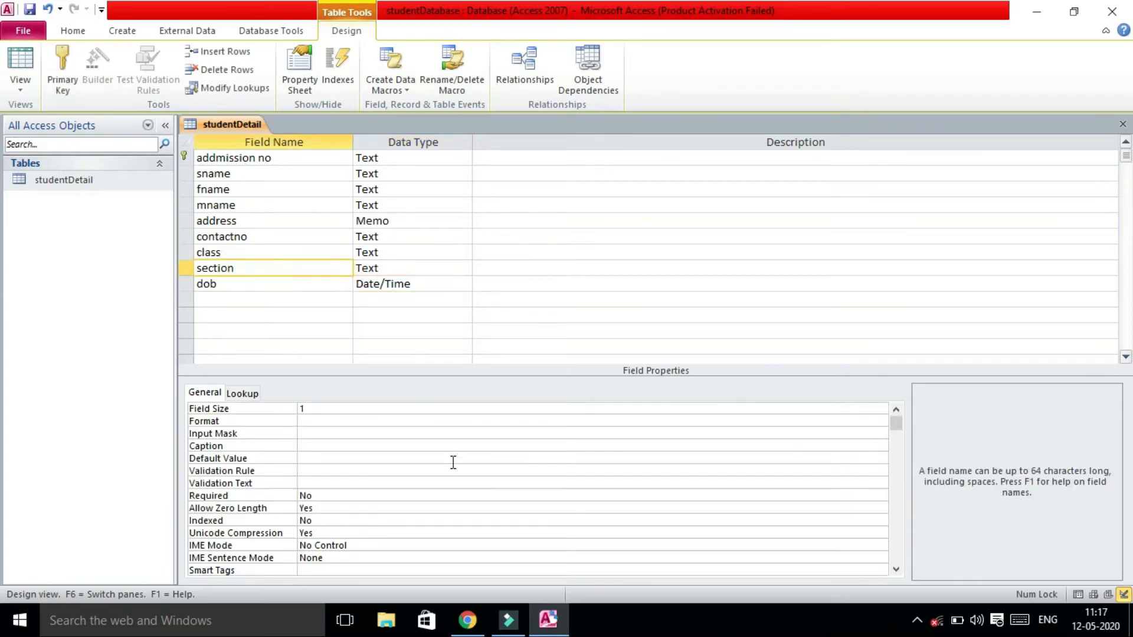
left_click(854, 505)
left_click(624, 494)
left_click(880, 497)
left_click(794, 507)
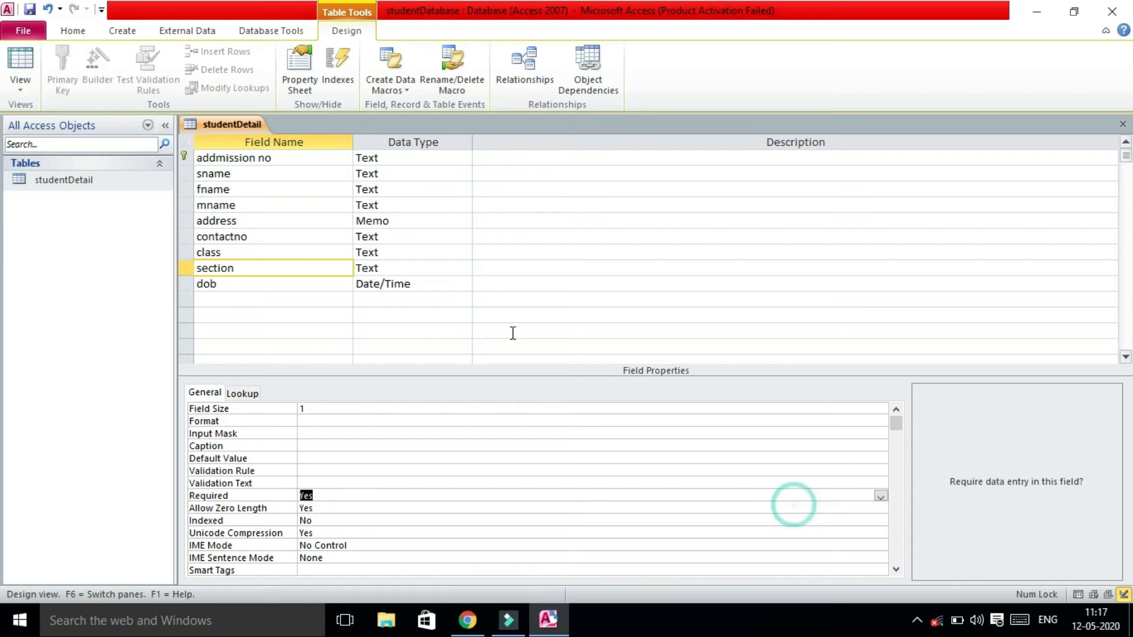
- Try to change the Required property of the class field
left_click(344, 250)
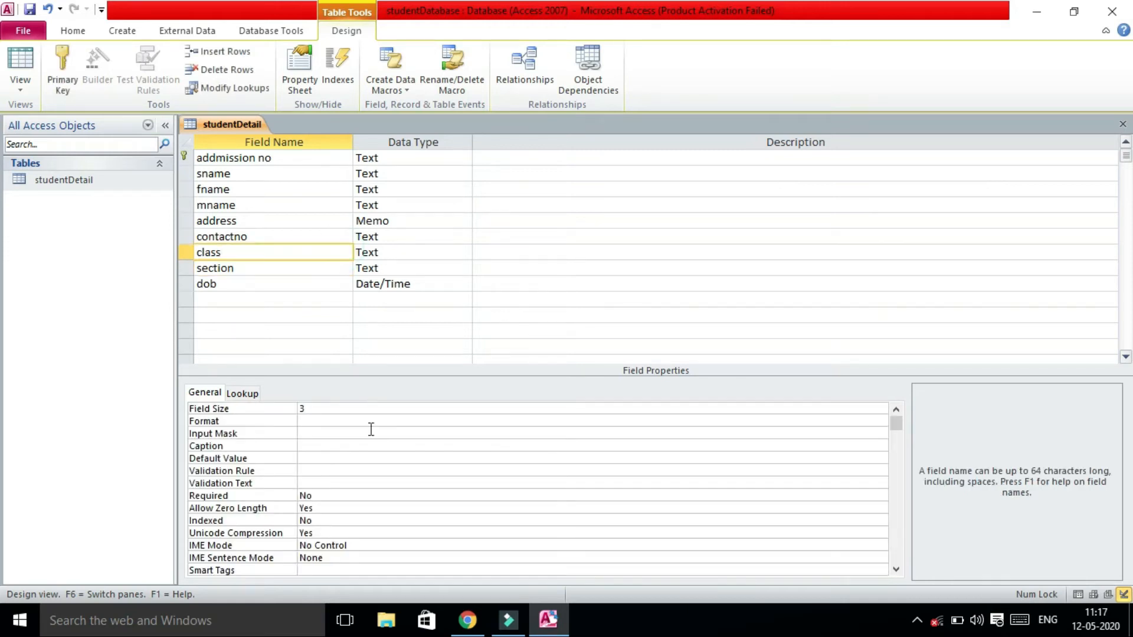
left_click(347, 493)
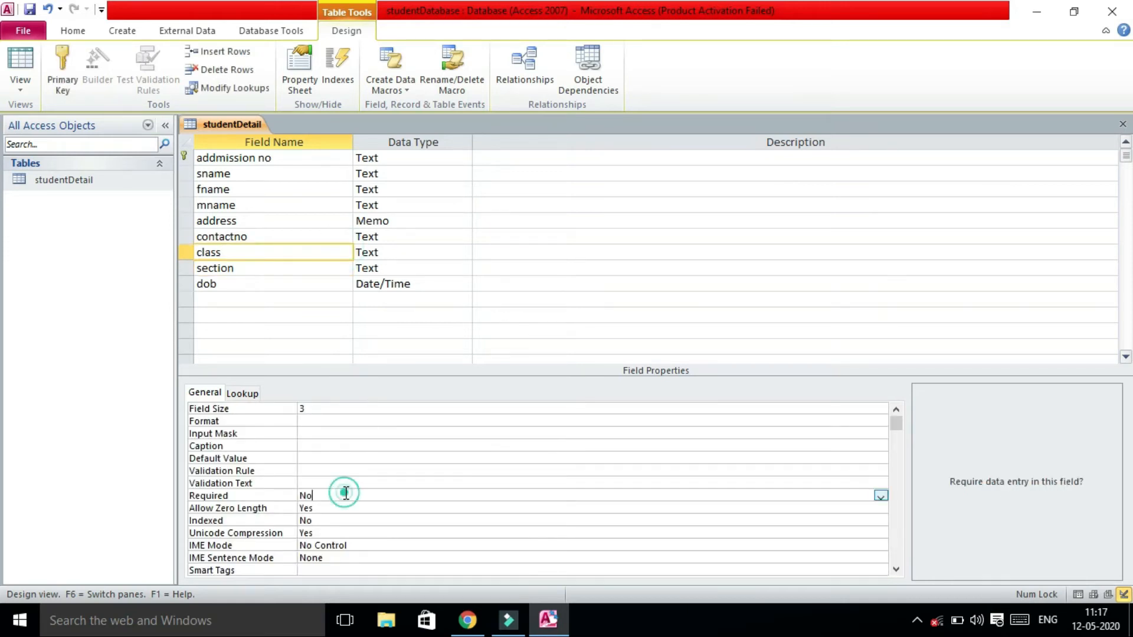
key("Down")
key("Up")
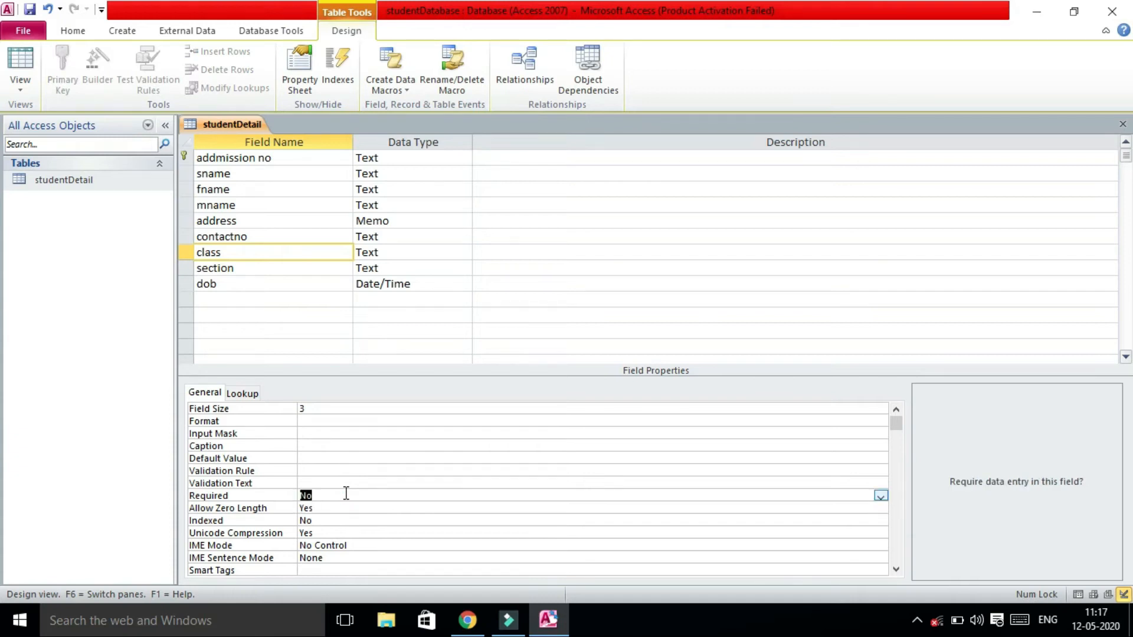
- Save the studentDetail table design and close the table
left_click(270, 300)
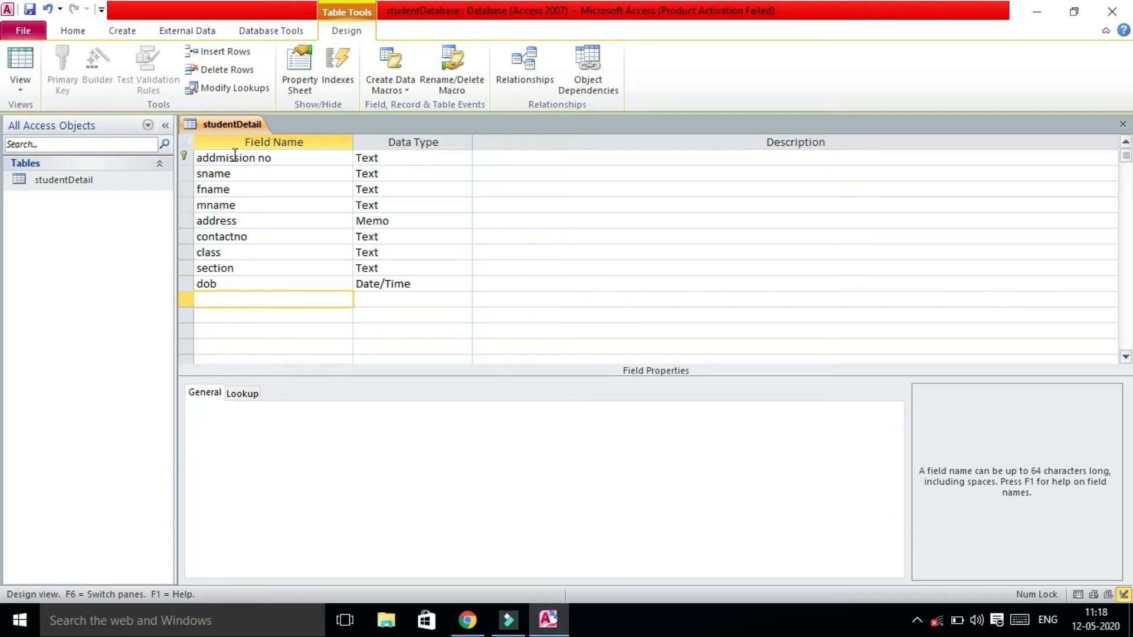
right_click(225, 125)
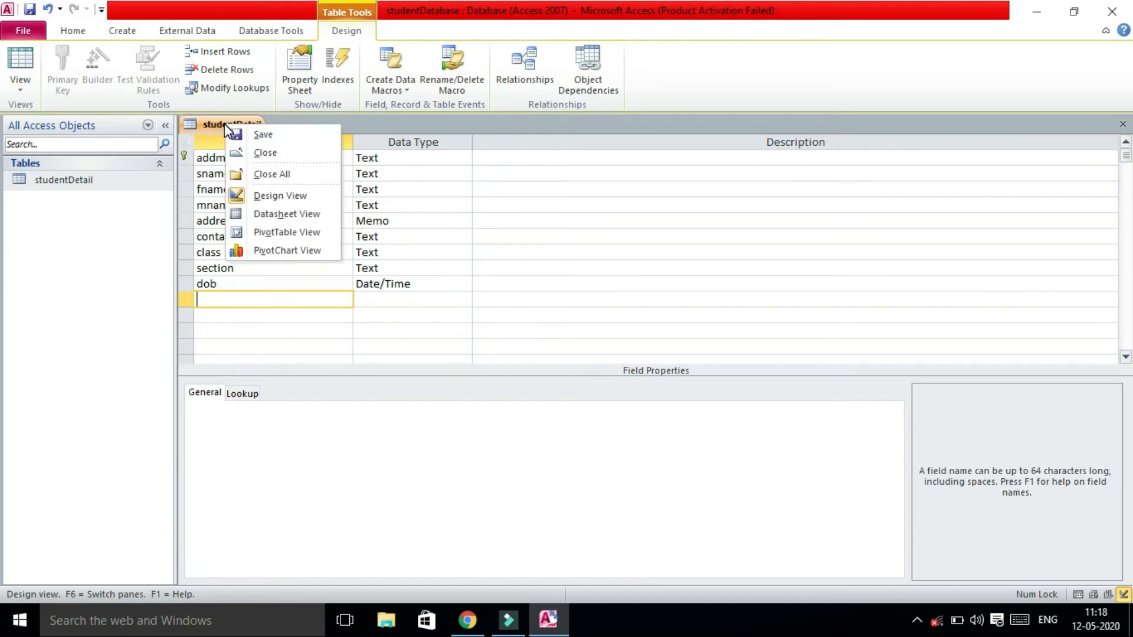
left_click(263, 134)
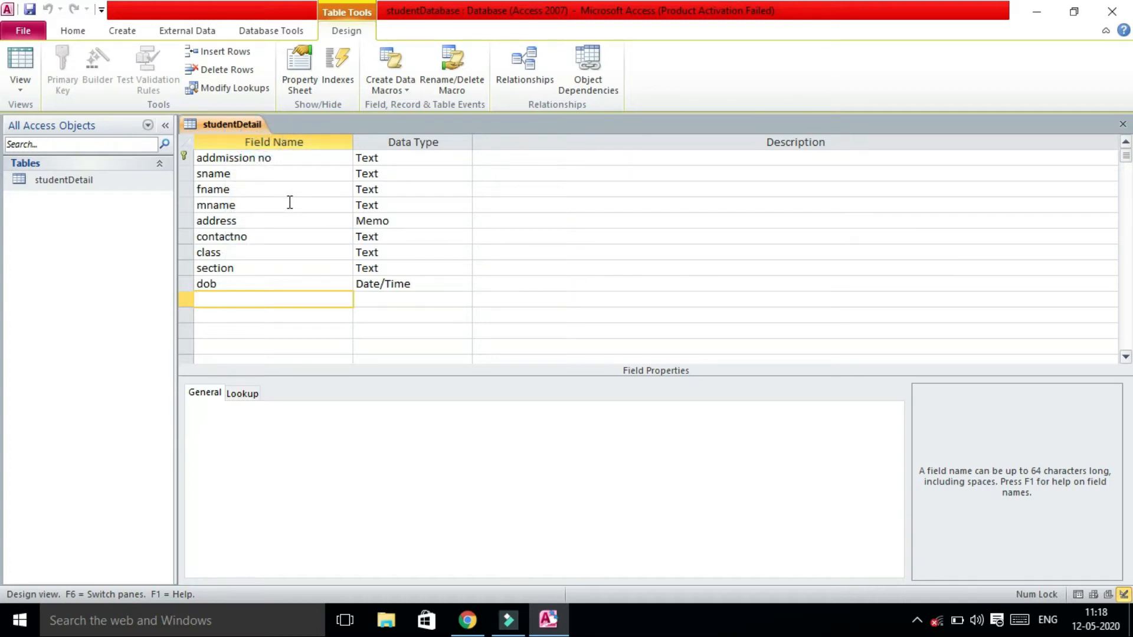
right_click(221, 122)
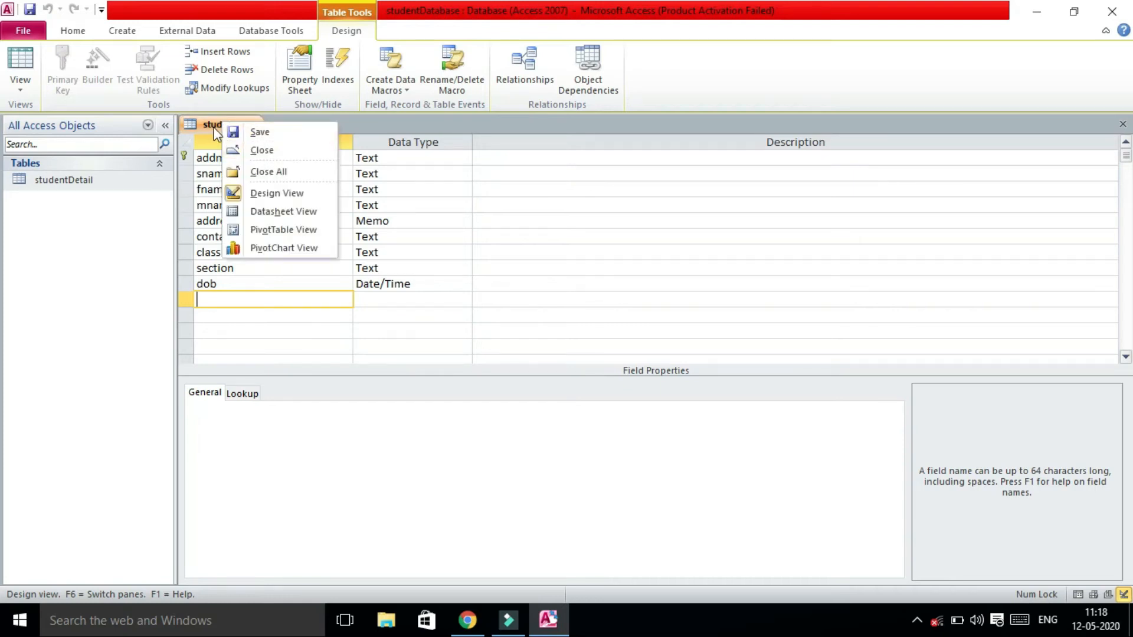
left_click(211, 125)
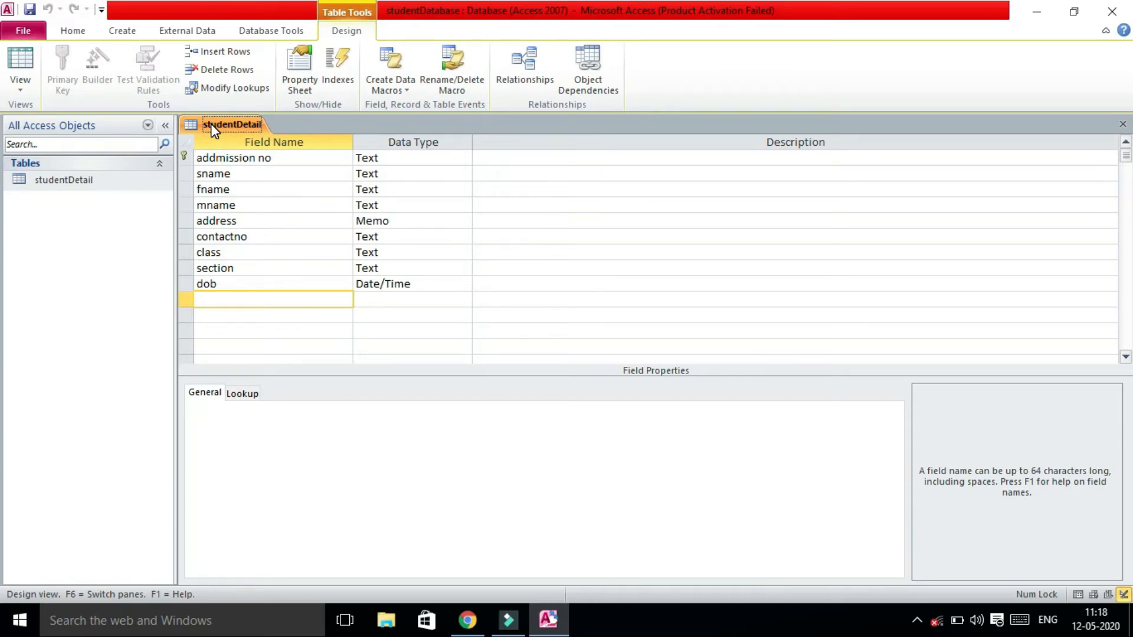
left_click(211, 125)
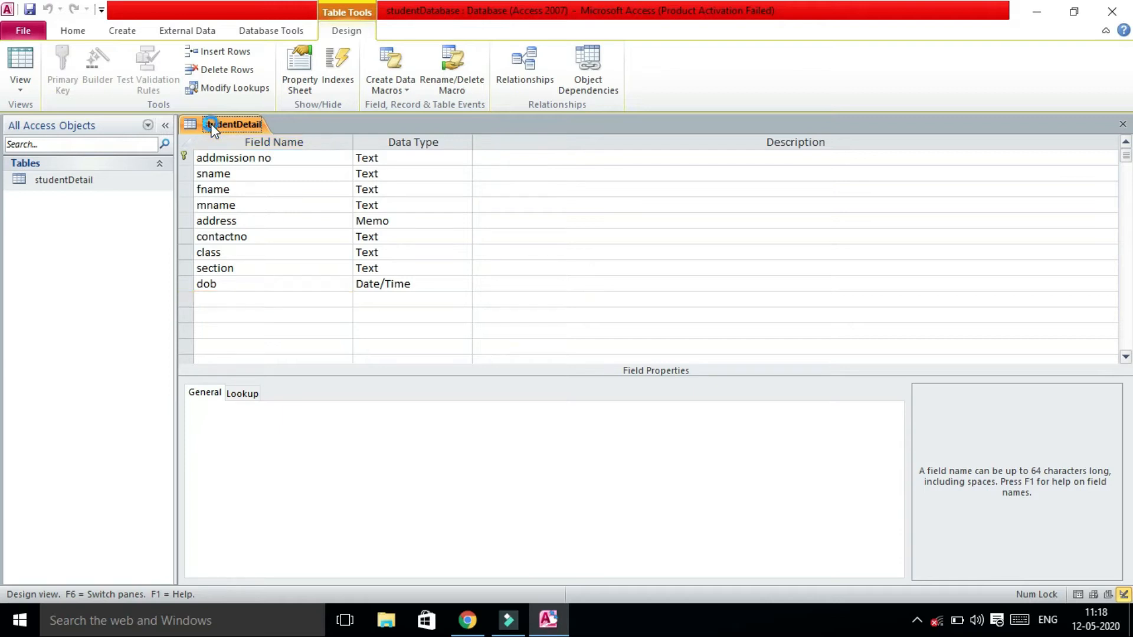
key("ctrl+w")
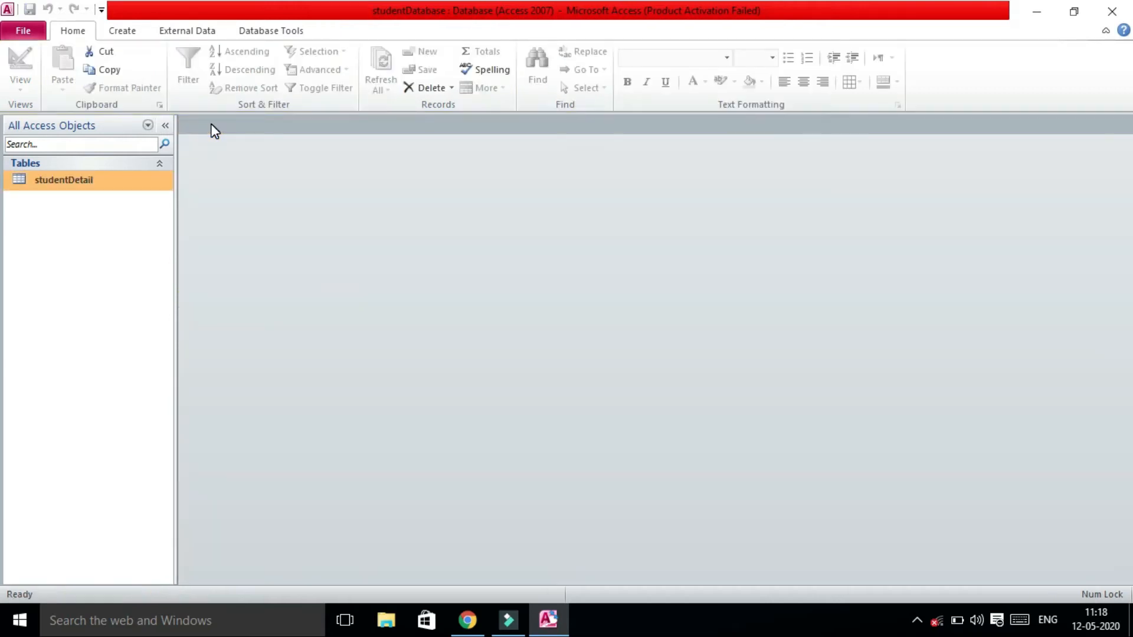
- Open the studentDetail table and fill in the first student's personal and contact details, with class 9 and section B
double_click(79, 179)
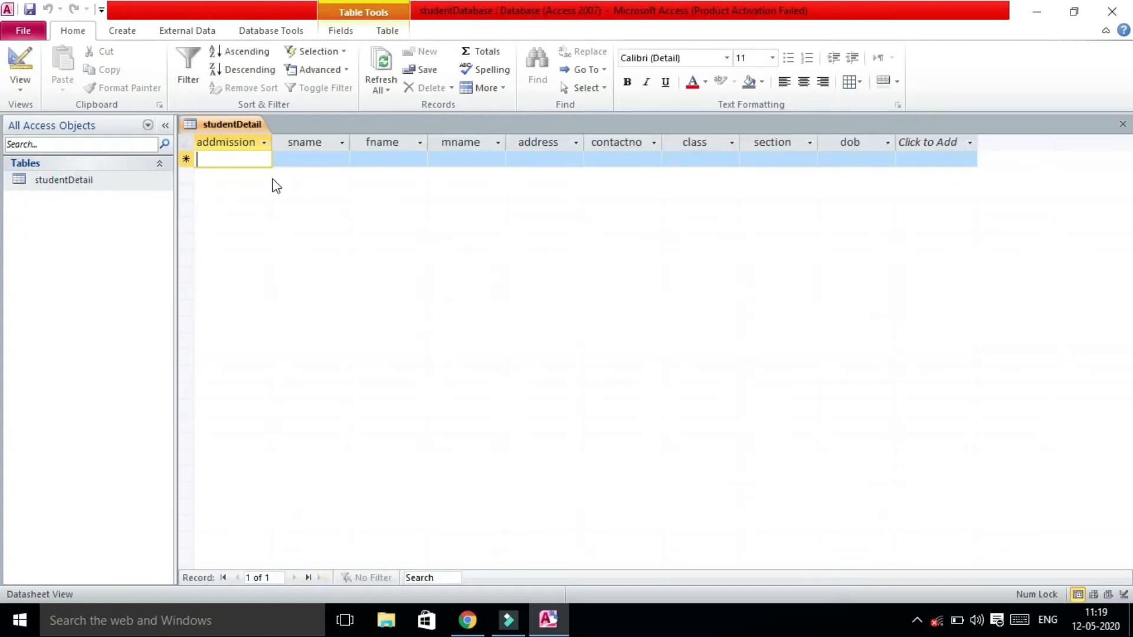
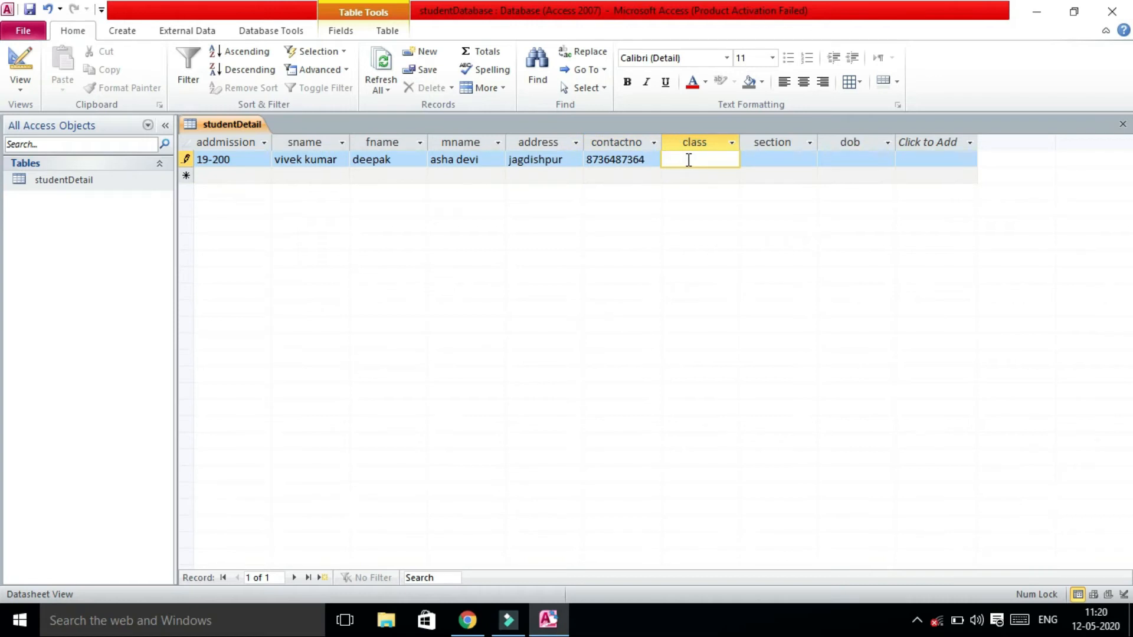
type("9")
key("Tab")
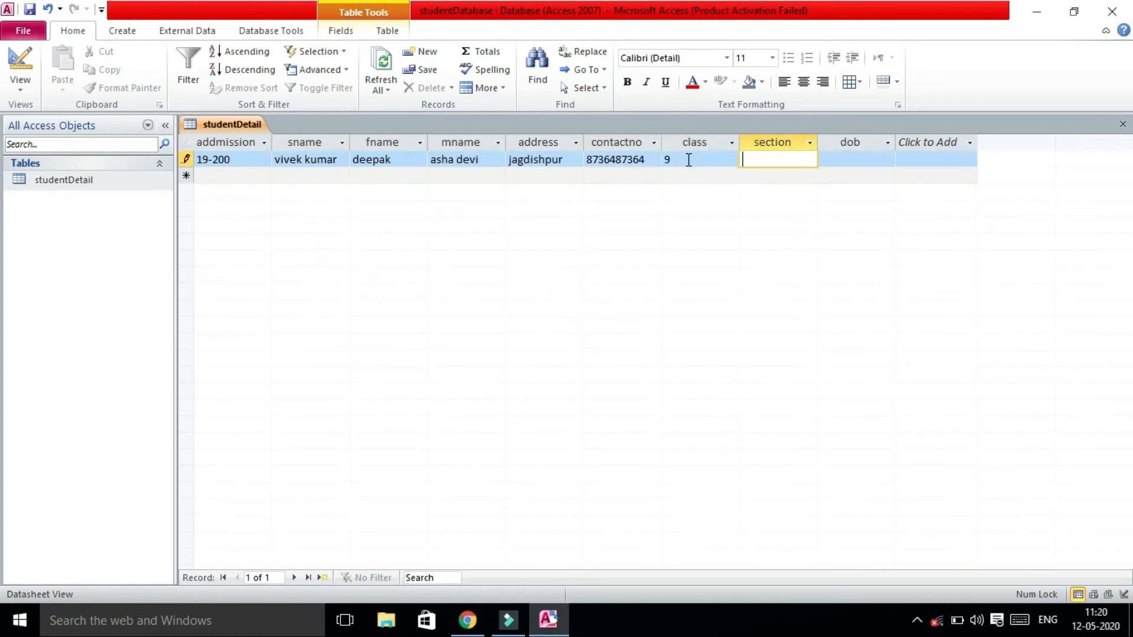
type("B")
left_click(888, 159)
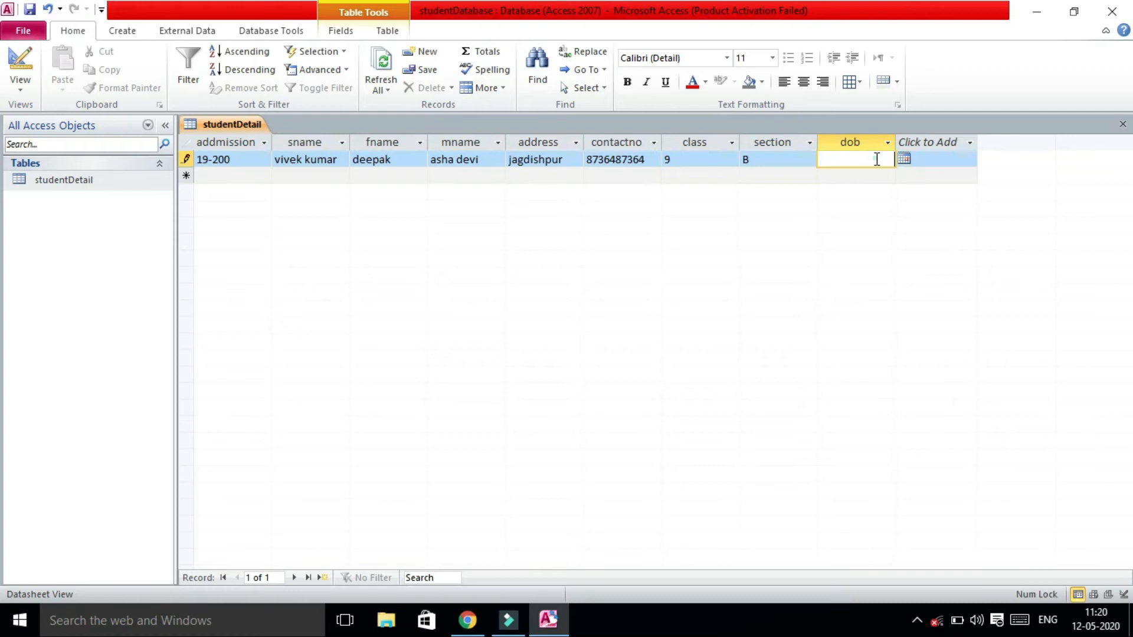
type("273762")
key("BackSpace")
key("BackSpace")
key("BackSpace")
key("BackSpace")
key("BackSpace")
key("BackSpace")
- Choose the day and month of the first student's date of birth from the calendar in the dob field
left_click(905, 159)
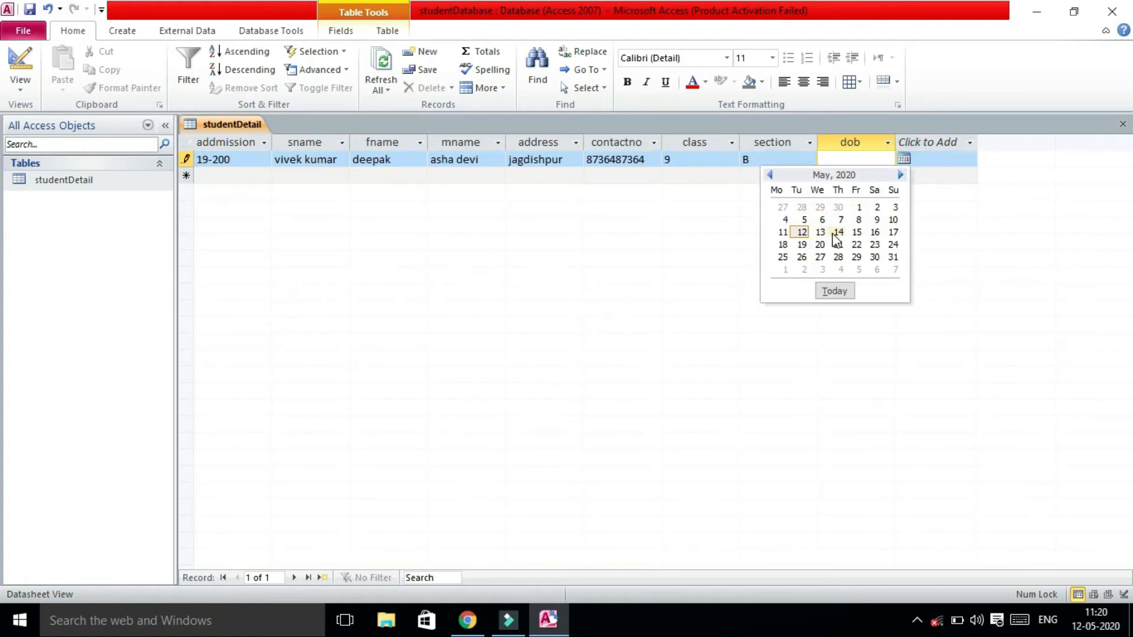
left_click(900, 175)
left_click(899, 175)
left_click(900, 175)
left_click(900, 174)
left_click(899, 174)
left_click(900, 175)
left_click(900, 175)
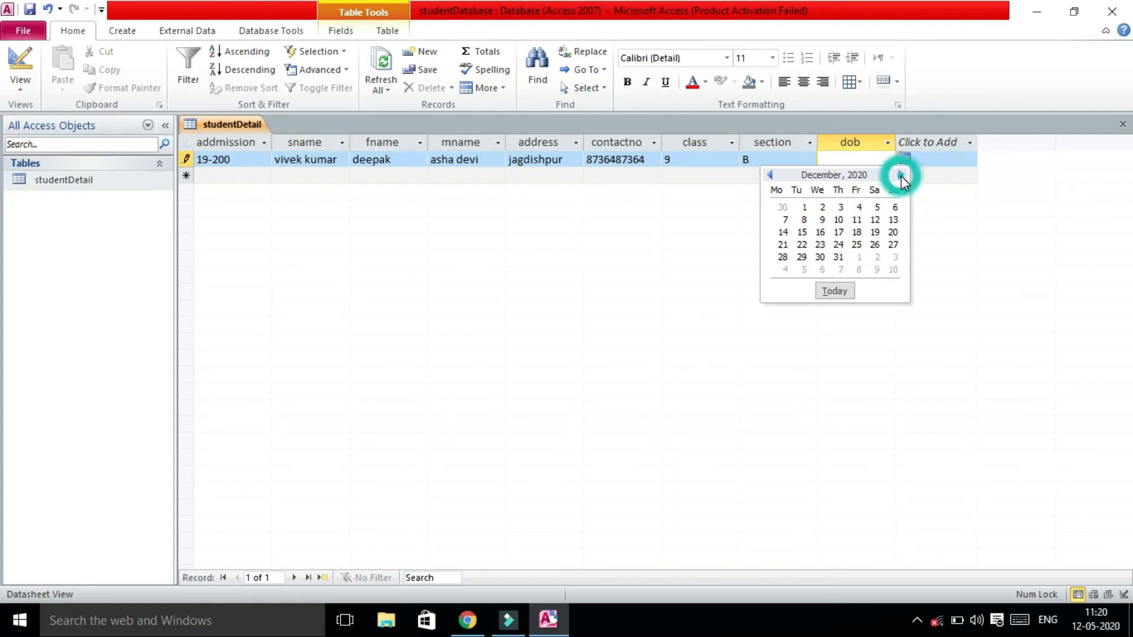
left_click(820, 232)
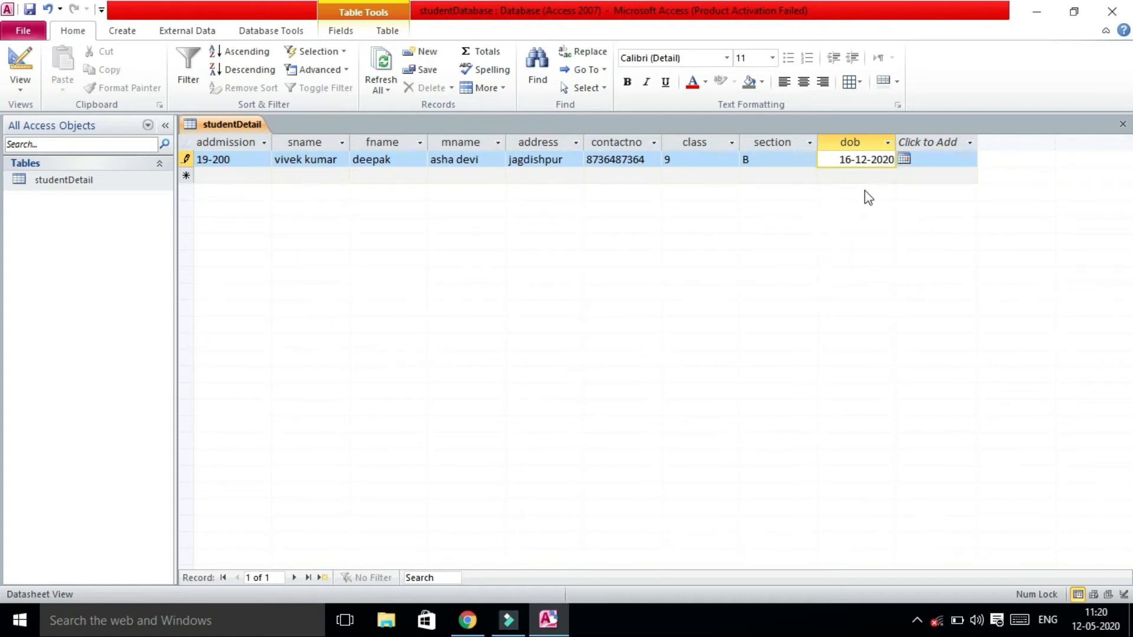
- Replace the year in the first student's dob field with the birth year and commit the record
key("BackSpace")
key("BackSpace")
key("BackSpace")
key("BackSpace")
type("2004")
left_click(253, 176)
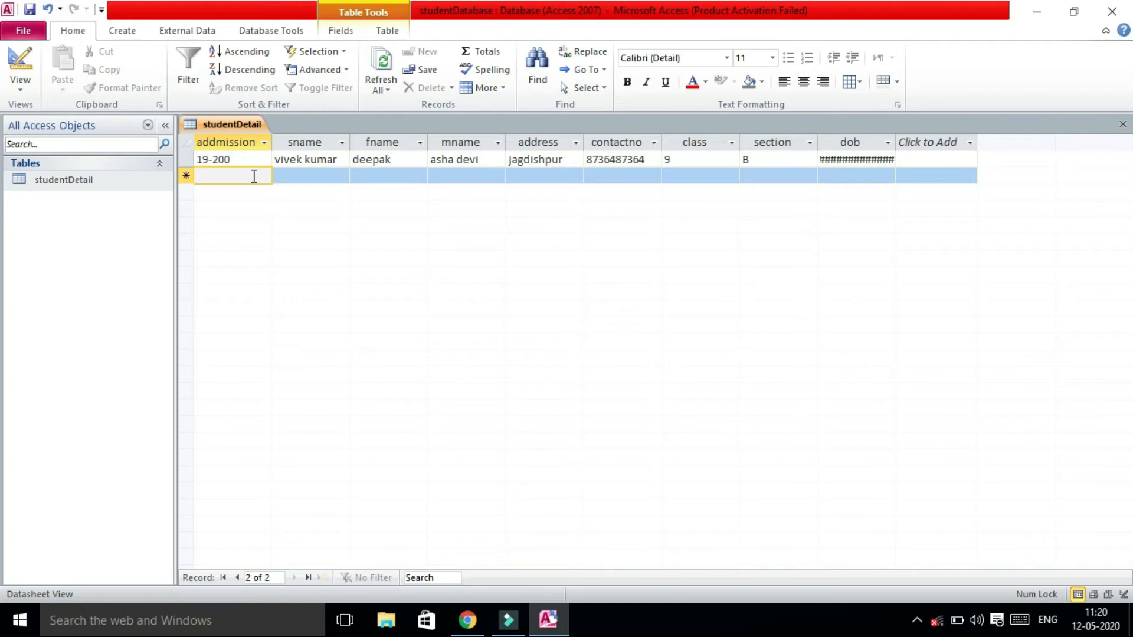
- Add a second record with the student's admission number, name, parents' names, address and contact number, class 9 and section B
type("18-")
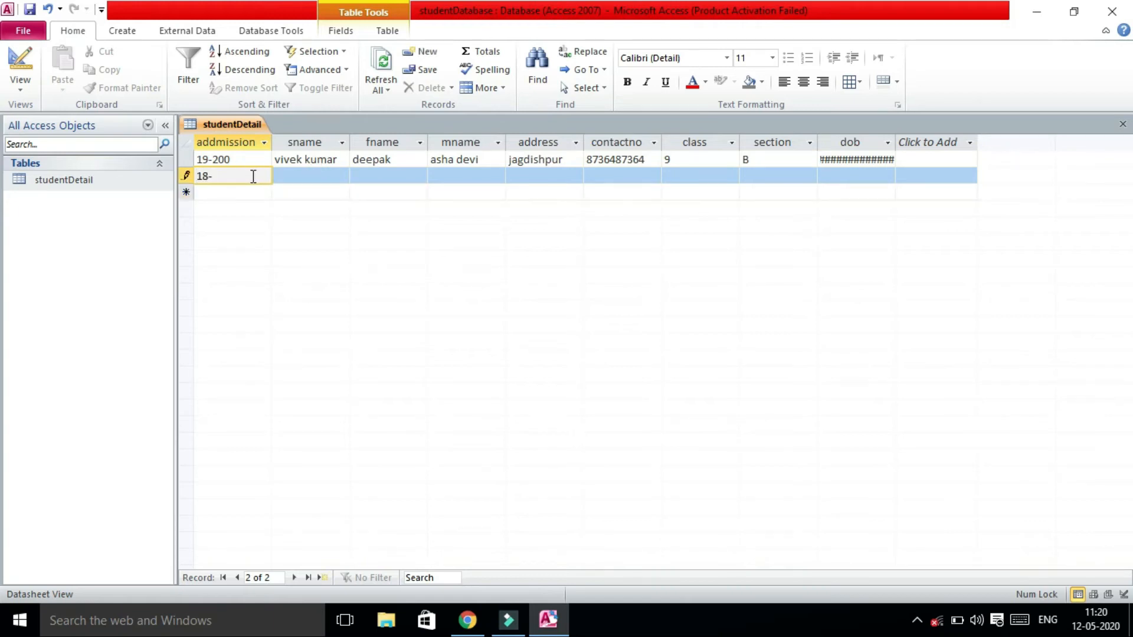
type("208")
key("Tab")
type("abhish")
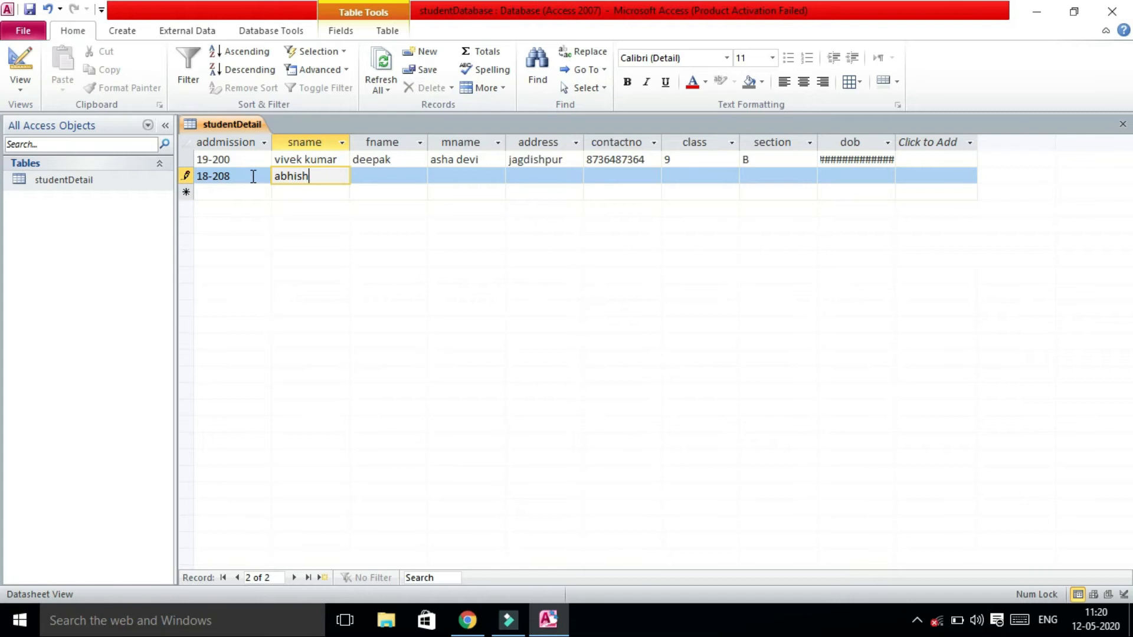
type("ek")
key("Tab")
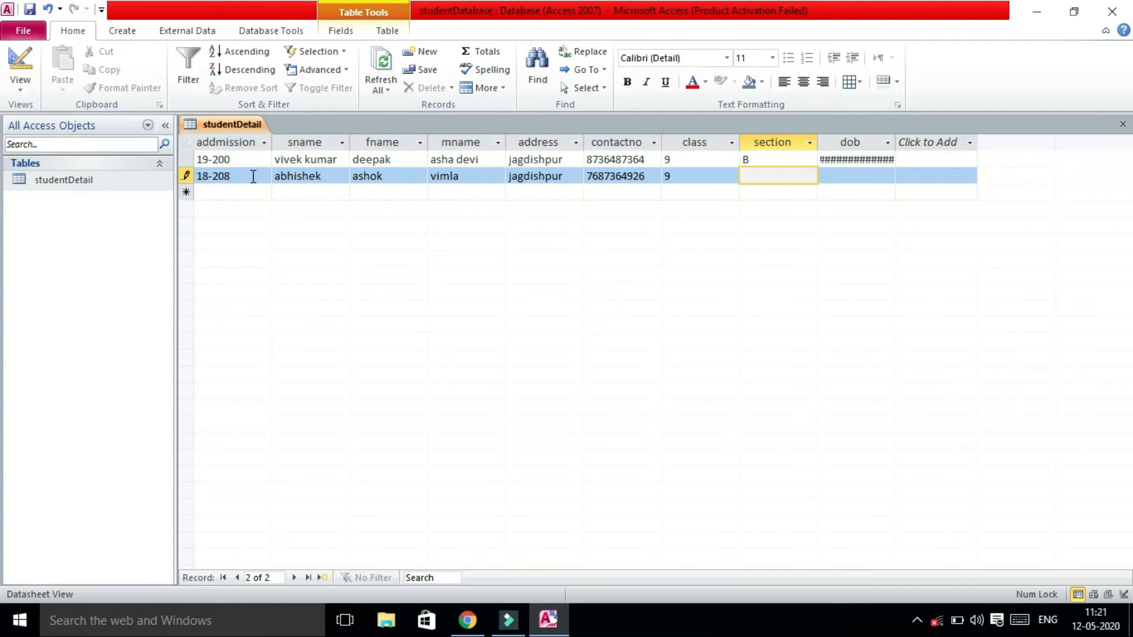
type("B")
key("Tab")
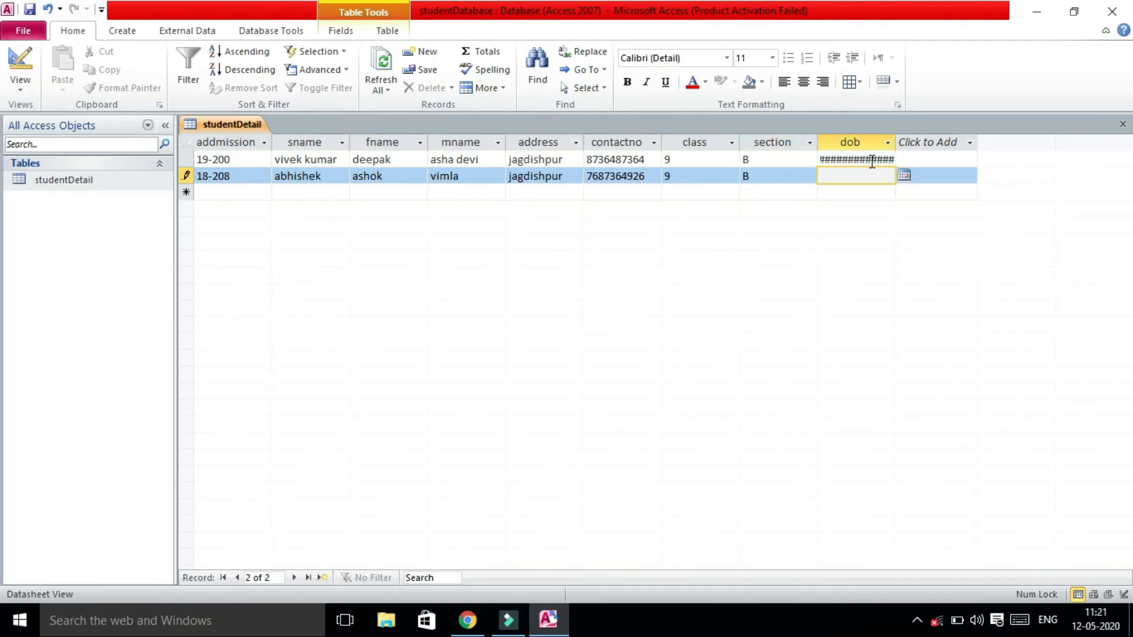
- Enter the second student's date of birth and fit the dob column width to its contents
left_click(895, 141)
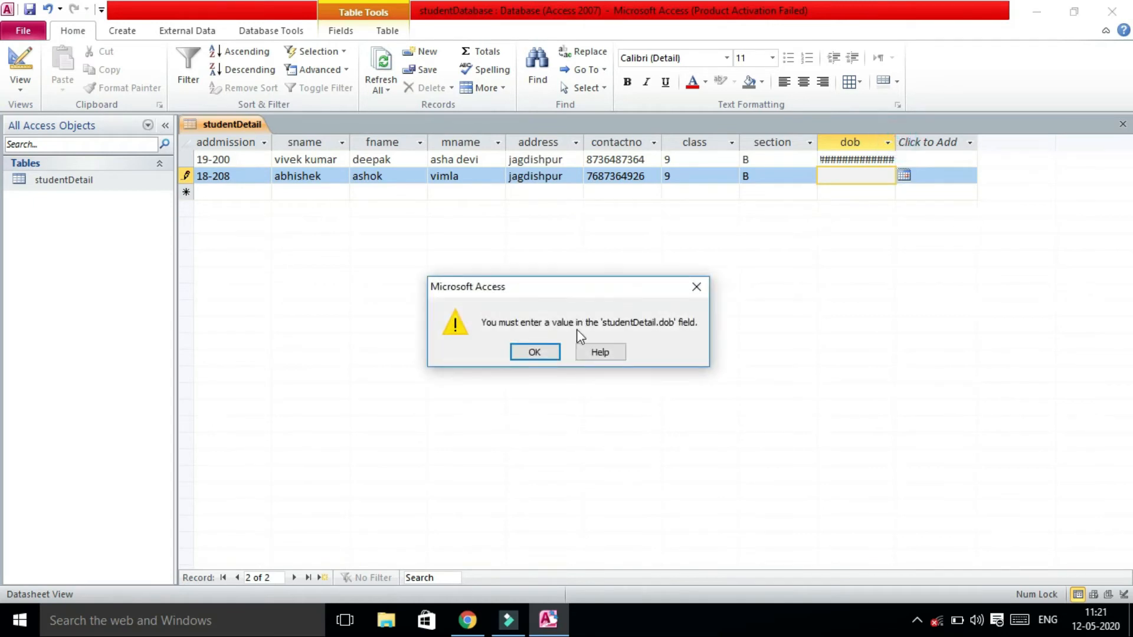
left_click(537, 351)
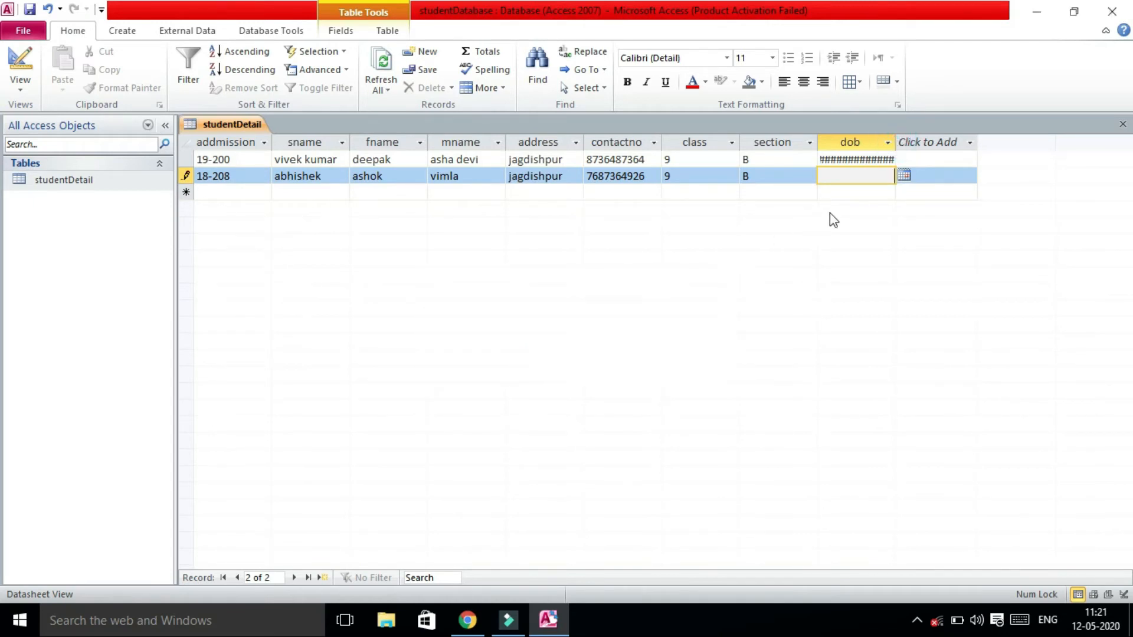
left_click(905, 175)
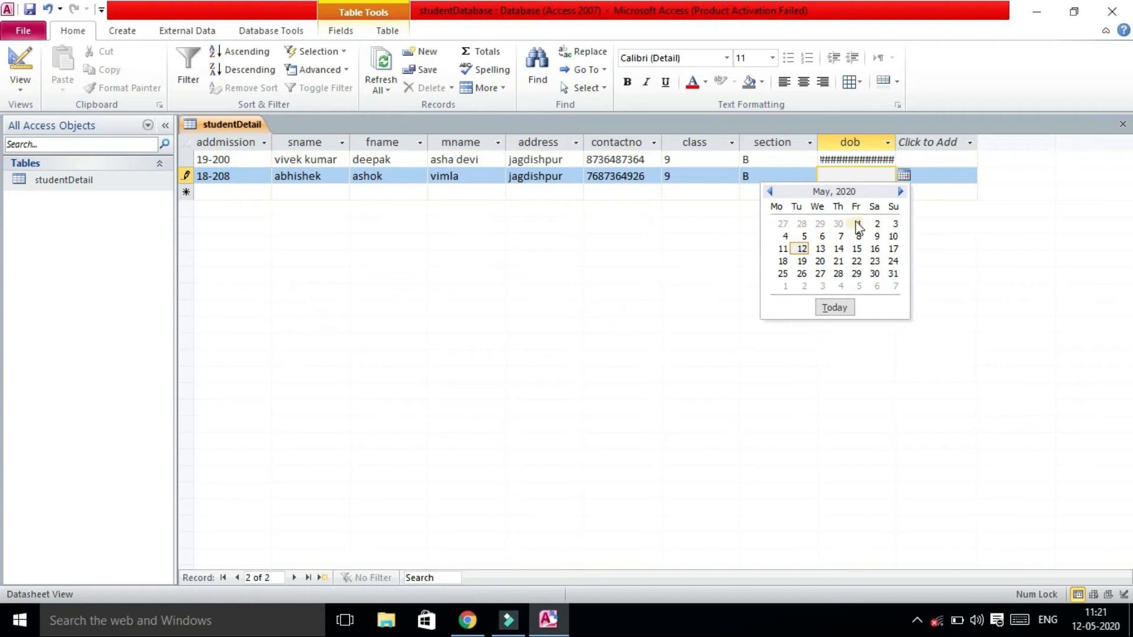
left_click(820, 261)
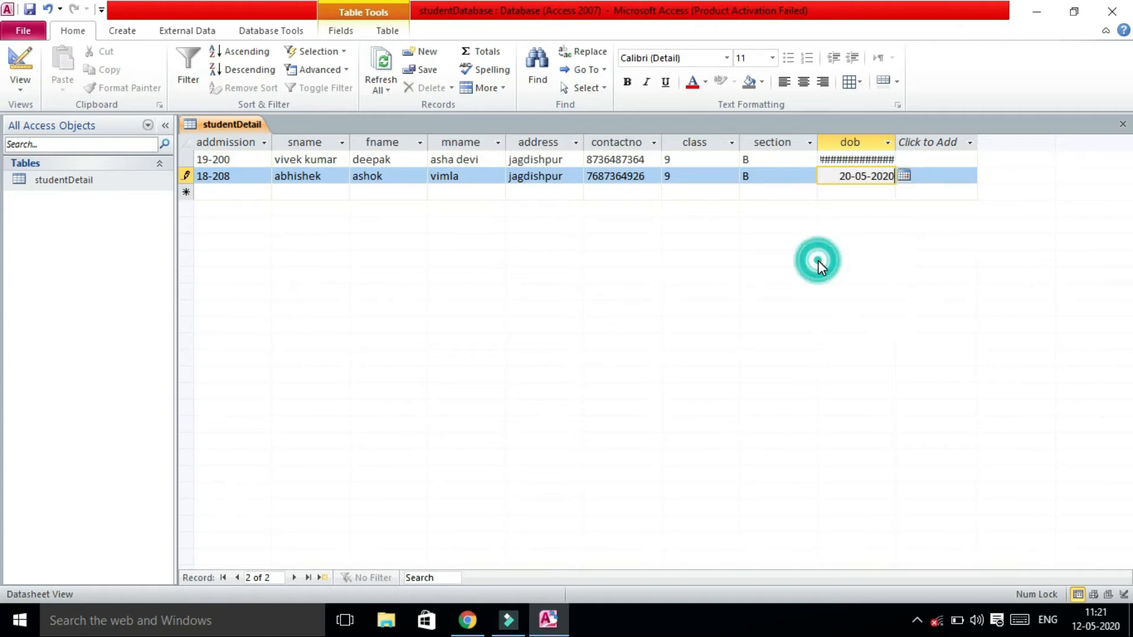
key("BackSpace")
key("BackSpace")
key("BackSpace")
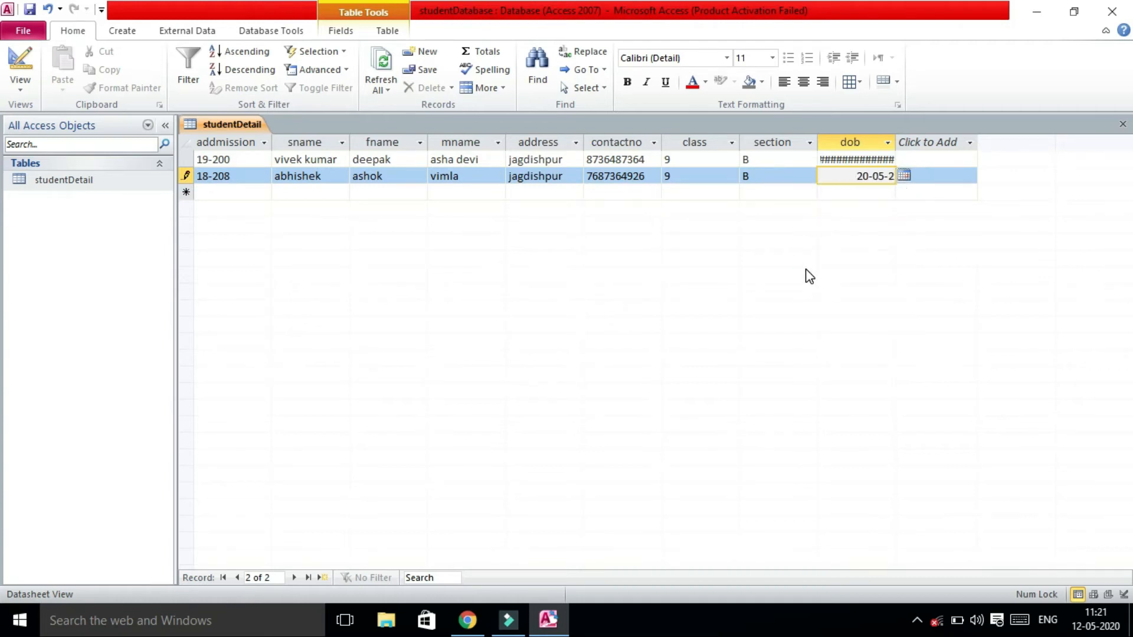
type("005")
left_click(773, 175)
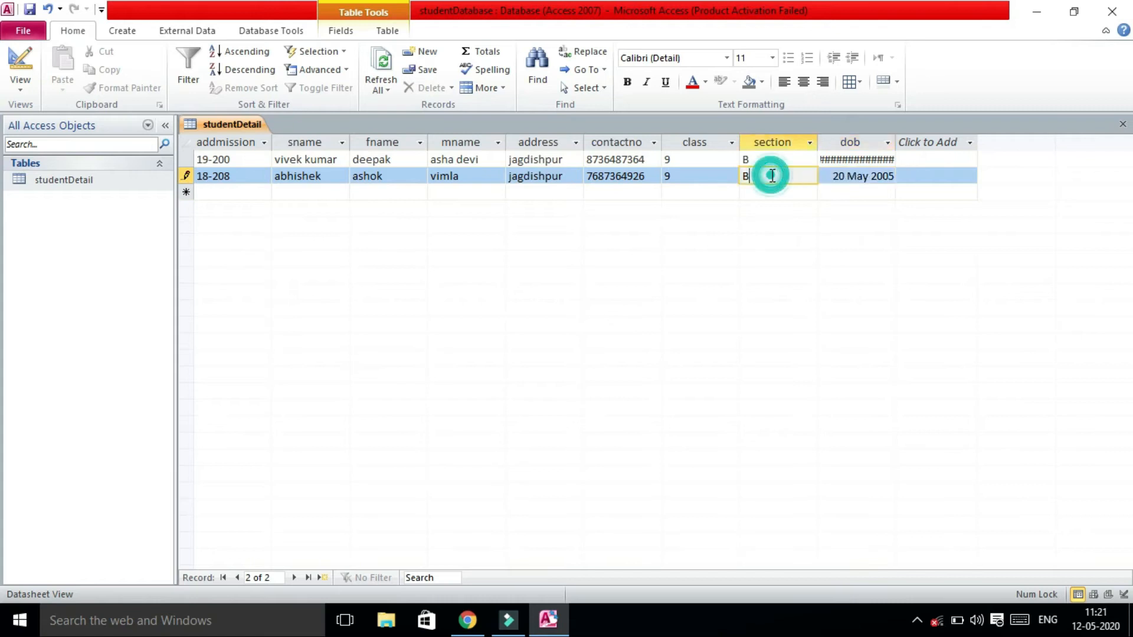
double_click(896, 142)
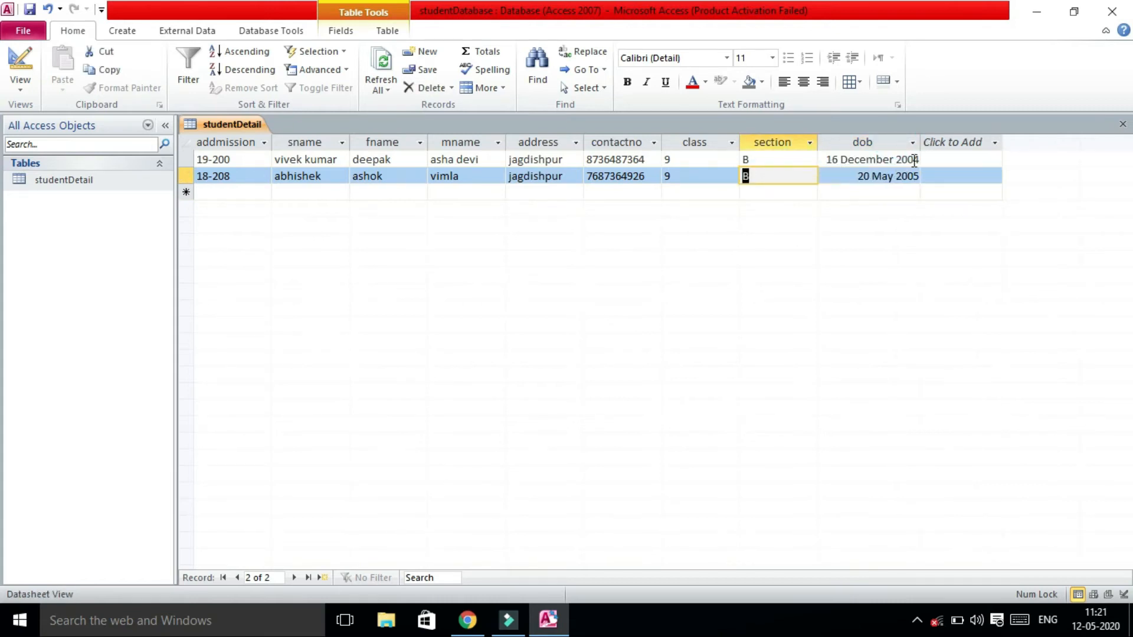
- Add a third record without an admission number, entering the student's name, parents' names, address, contact number, class 8 and section A
left_click(216, 190)
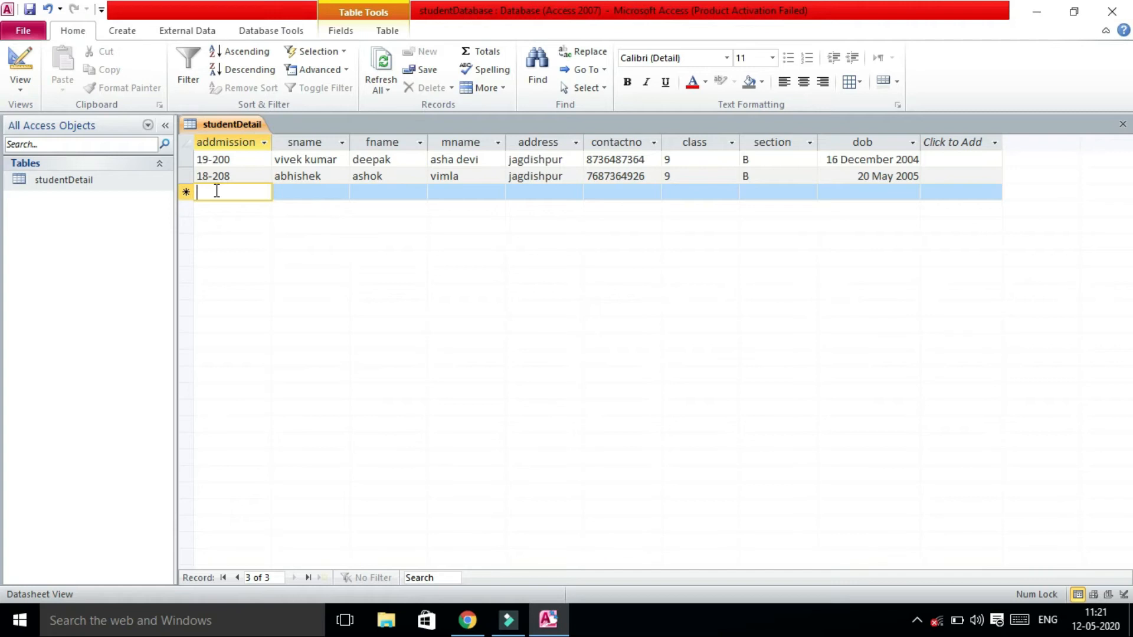
left_click(309, 195)
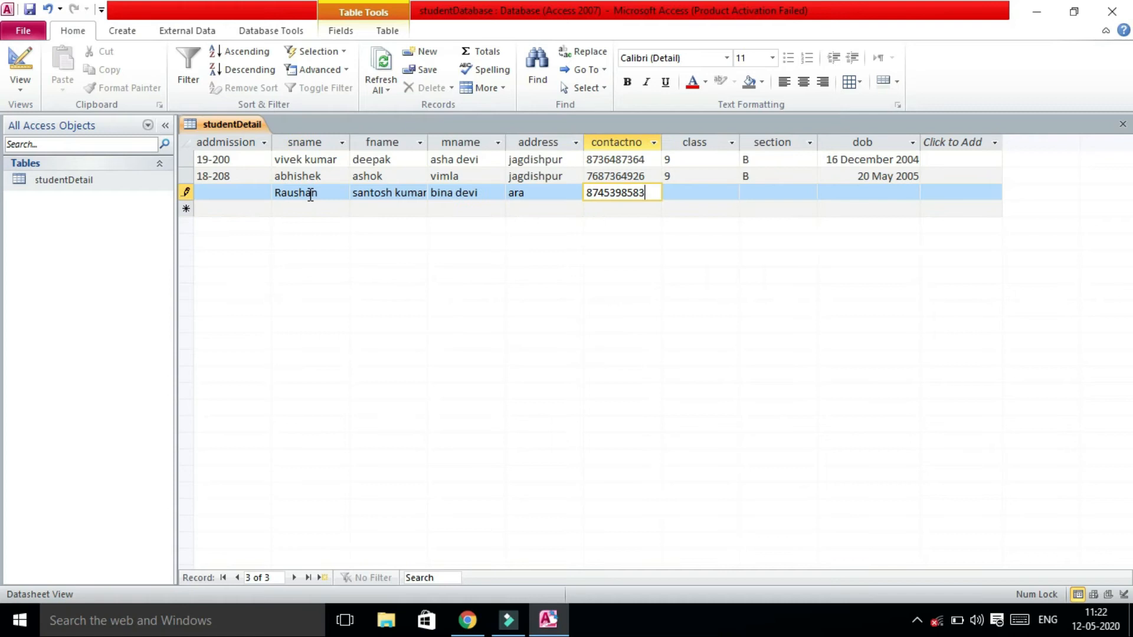
key("Tab")
type("8")
key("Tab")
type("A")
key("Tab")
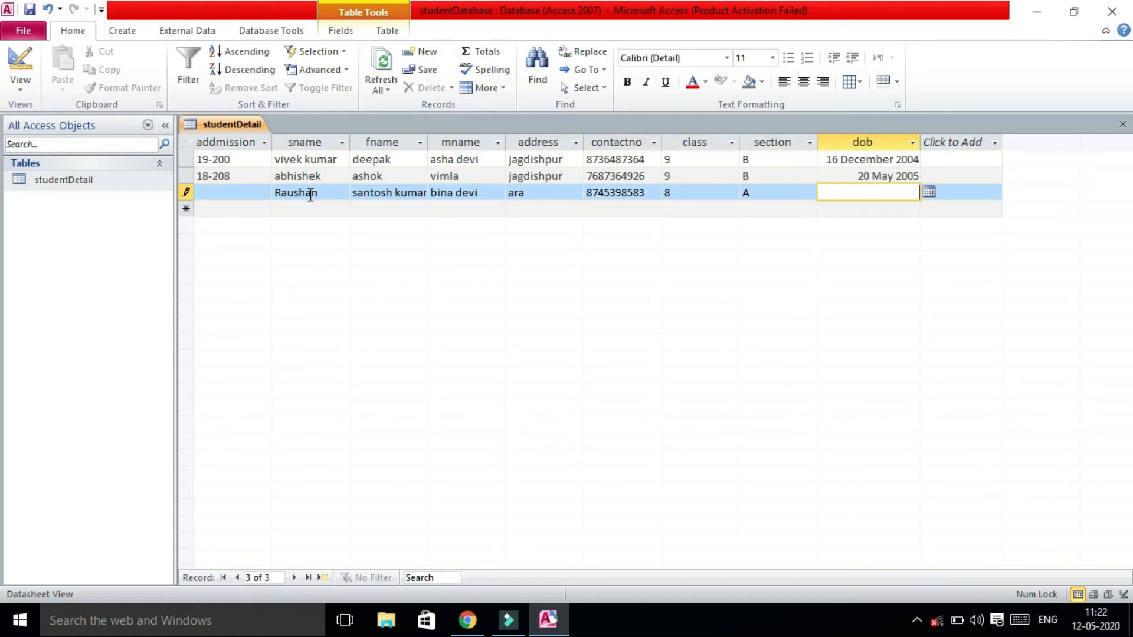
- Enter the third student's date of birth and try to commit the record with its addmission field empty
left_click(929, 192)
left_click(798, 207)
left_click(799, 206)
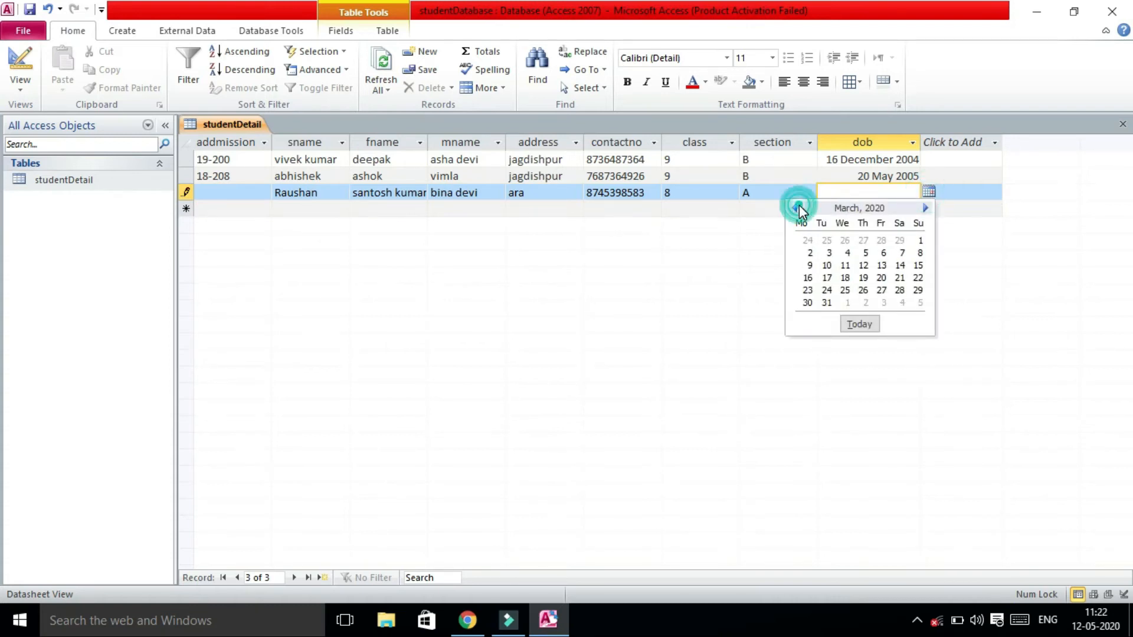
left_click(848, 263)
key("BackSpace")
key("BackSpace")
key("BackSpace")
type("00")
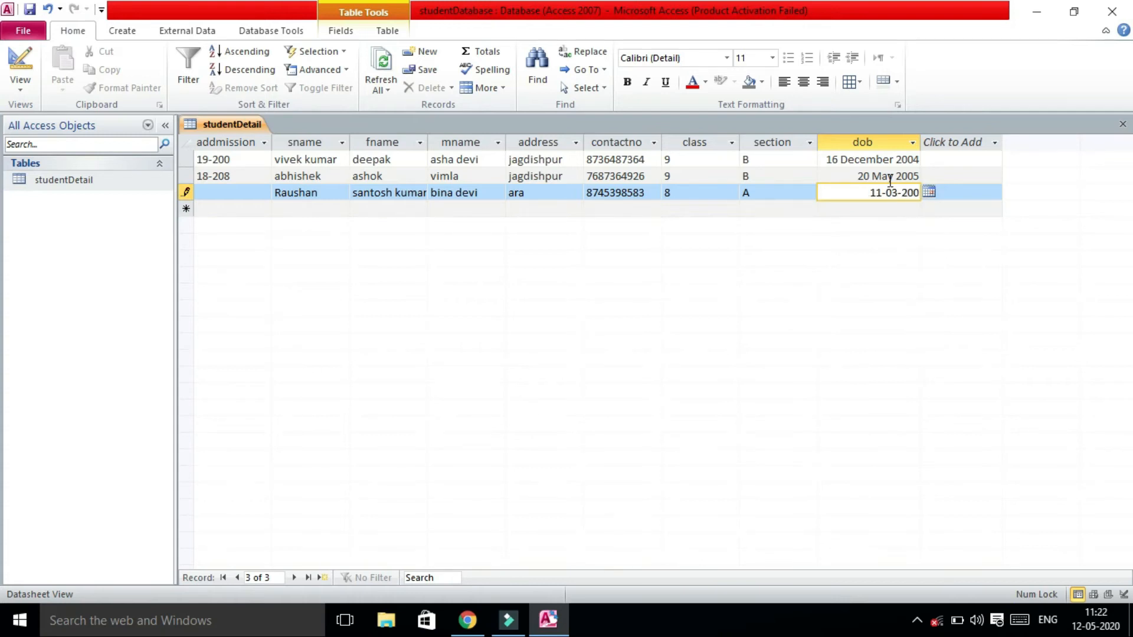
type("3")
left_click(254, 208)
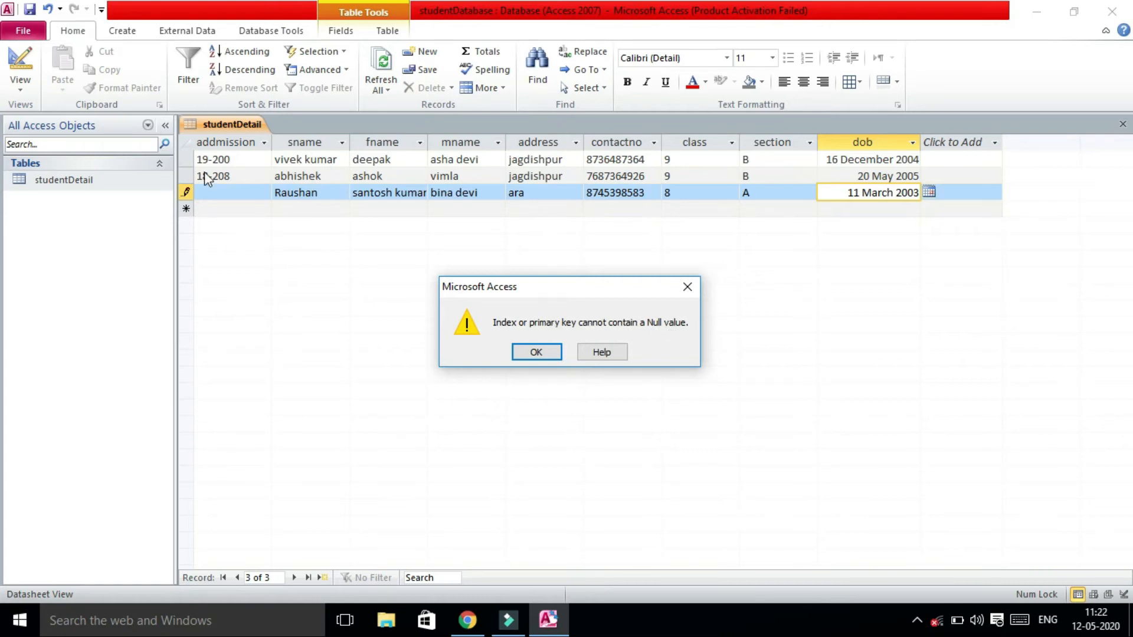
- Fill in the third student's admission number and commit the record
left_click(525, 356)
left_click(252, 192)
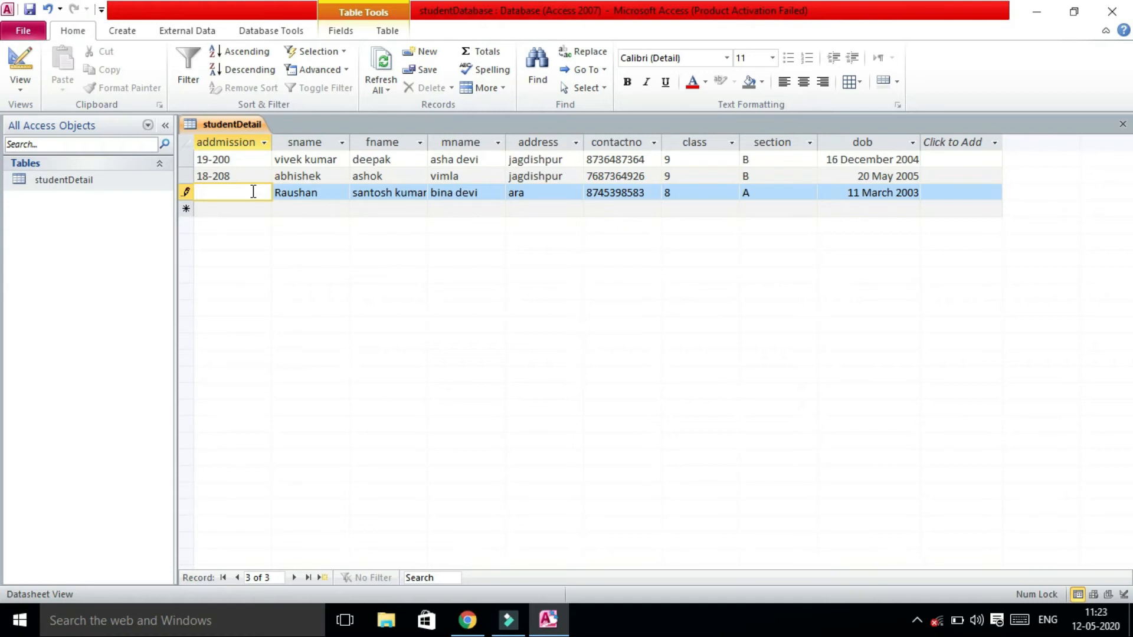
type("17-100")
left_click(240, 210)
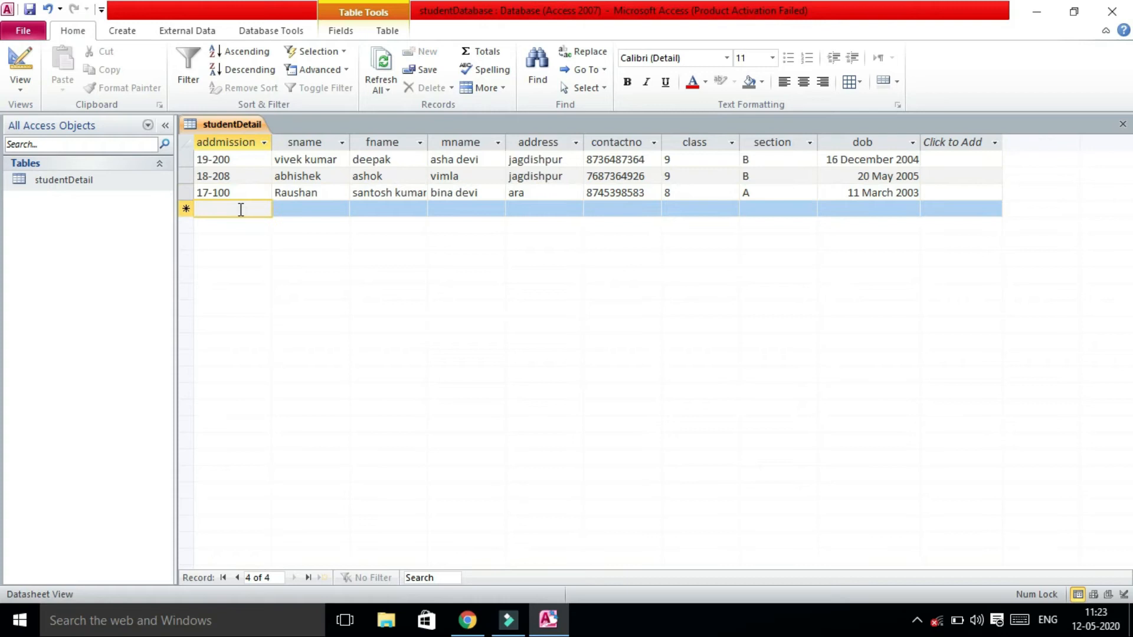
- Add a fourth record reusing the first student's admission number, with the student's name, parents' names, address, contact number, class 7 and section A
type("19-200")
key("Tab")
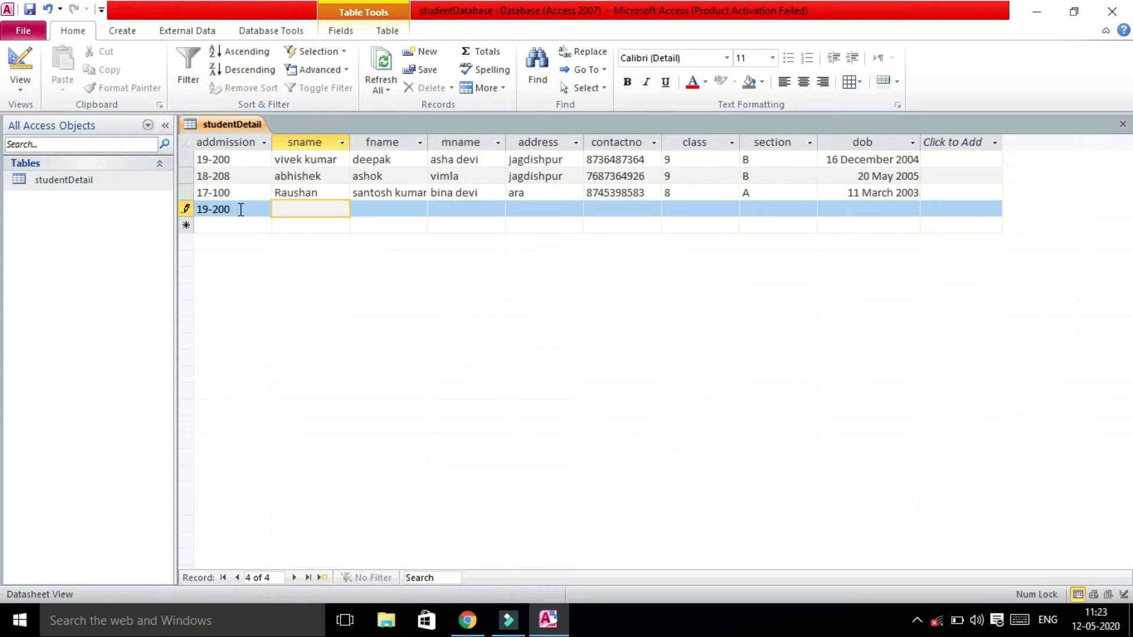
type("Prakash")
key("Tab")
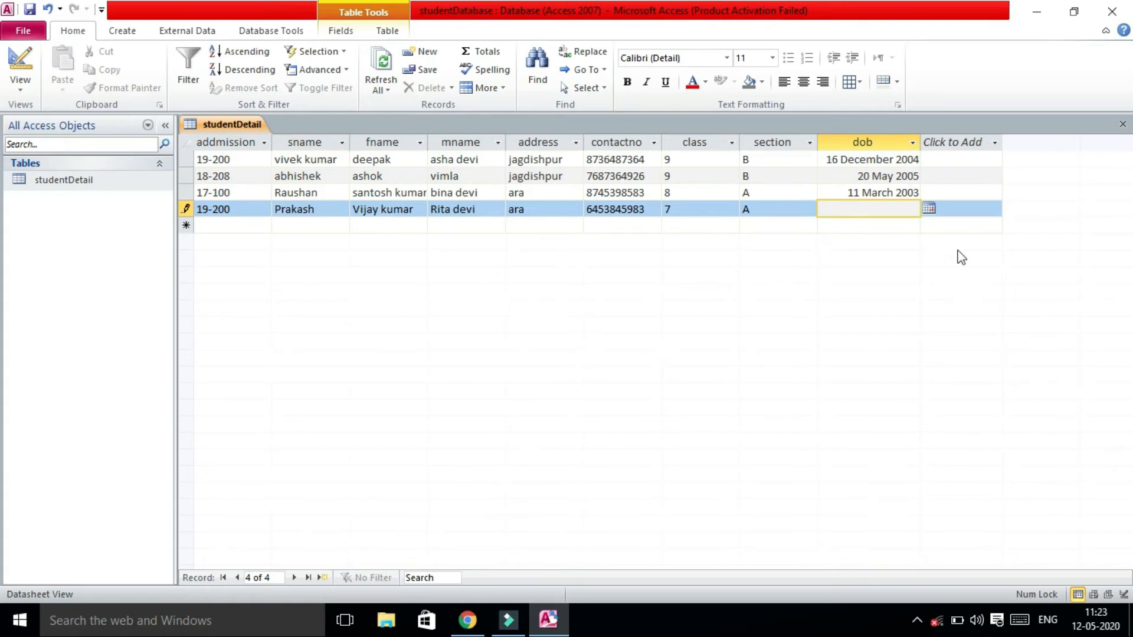
- Enter the fourth student's date of birth and try to commit the record with the duplicate admission number
left_click(929, 209)
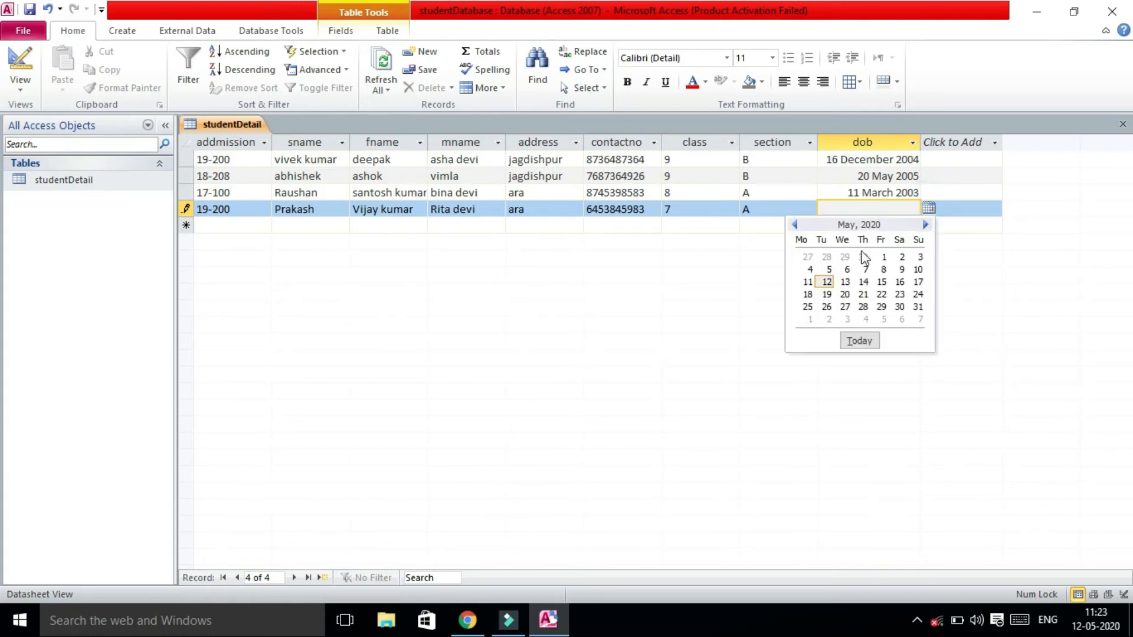
left_click(829, 269)
key("BackSpace")
key("BackSpace")
key("BackSpace")
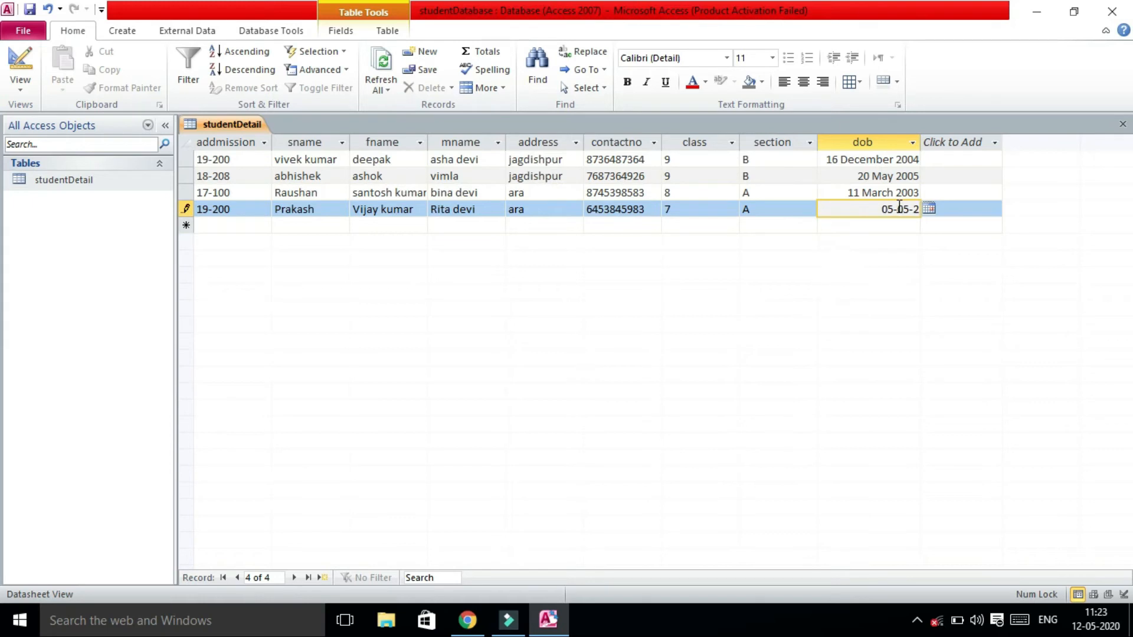
type("008")
left_click(261, 224)
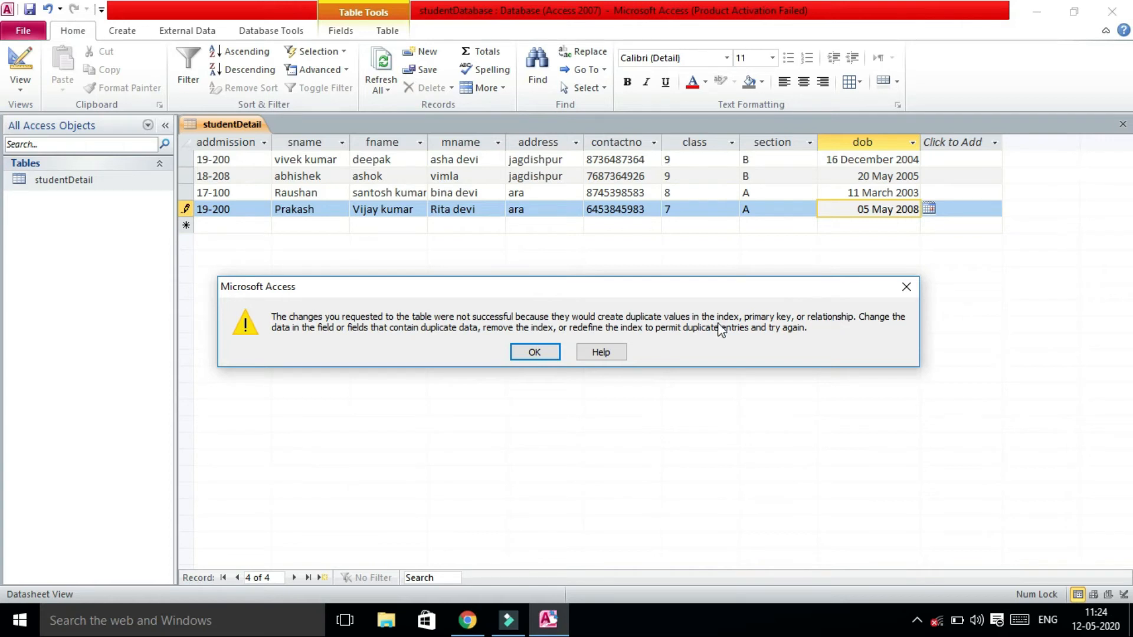
- Change the last digit of the fourth student's admission number to 1 and commit the record
left_click(534, 351)
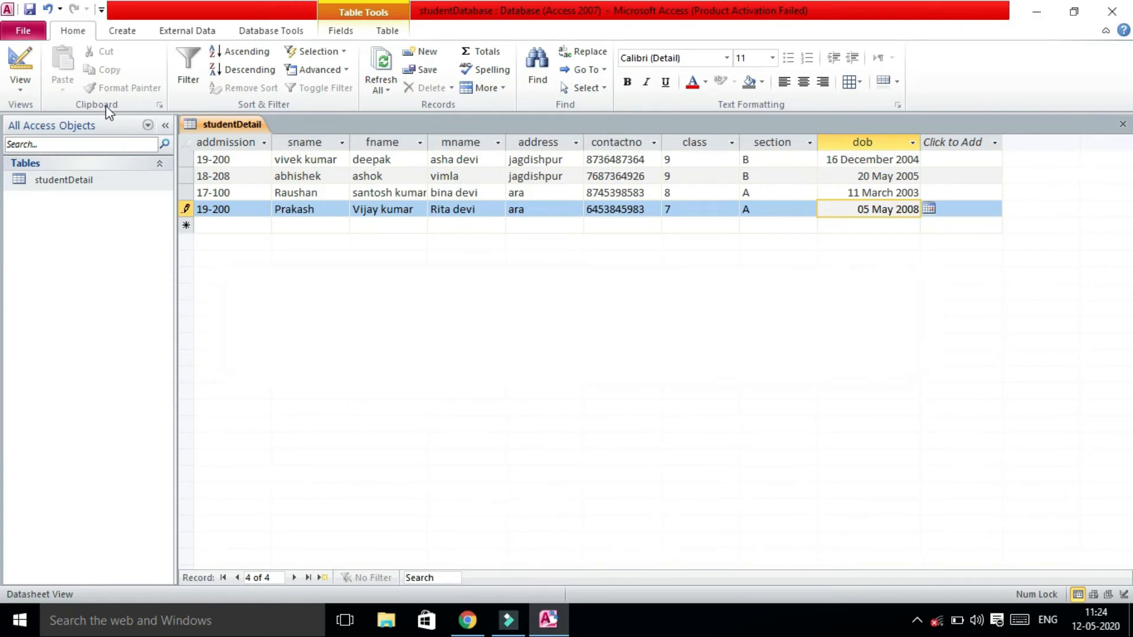
left_click(247, 212)
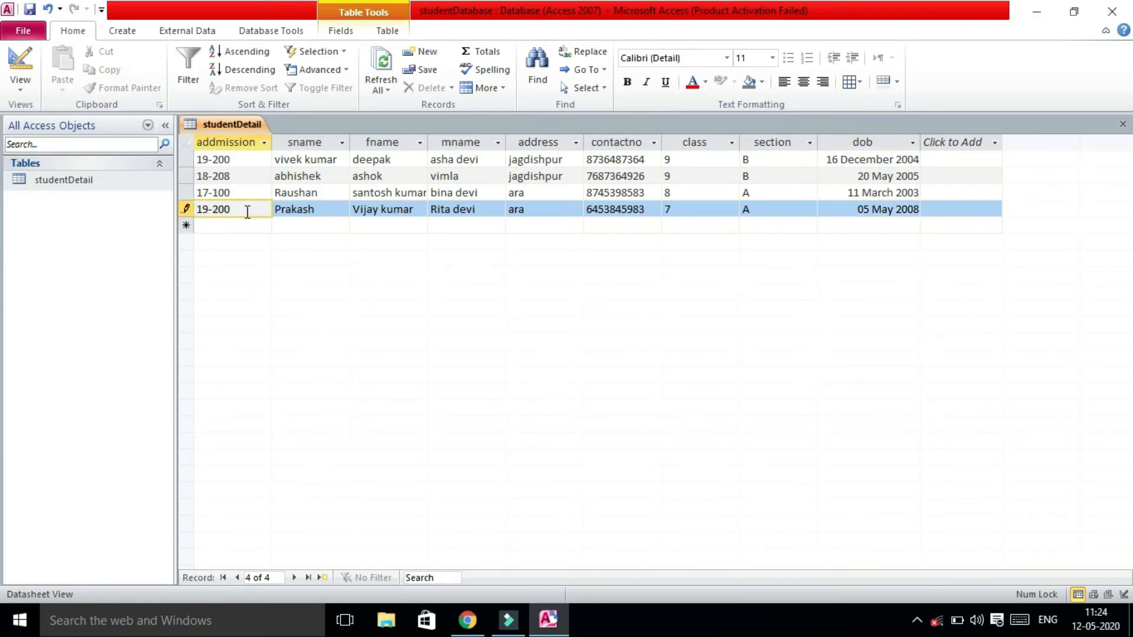
key("BackSpace")
type("1")
left_click(247, 226)
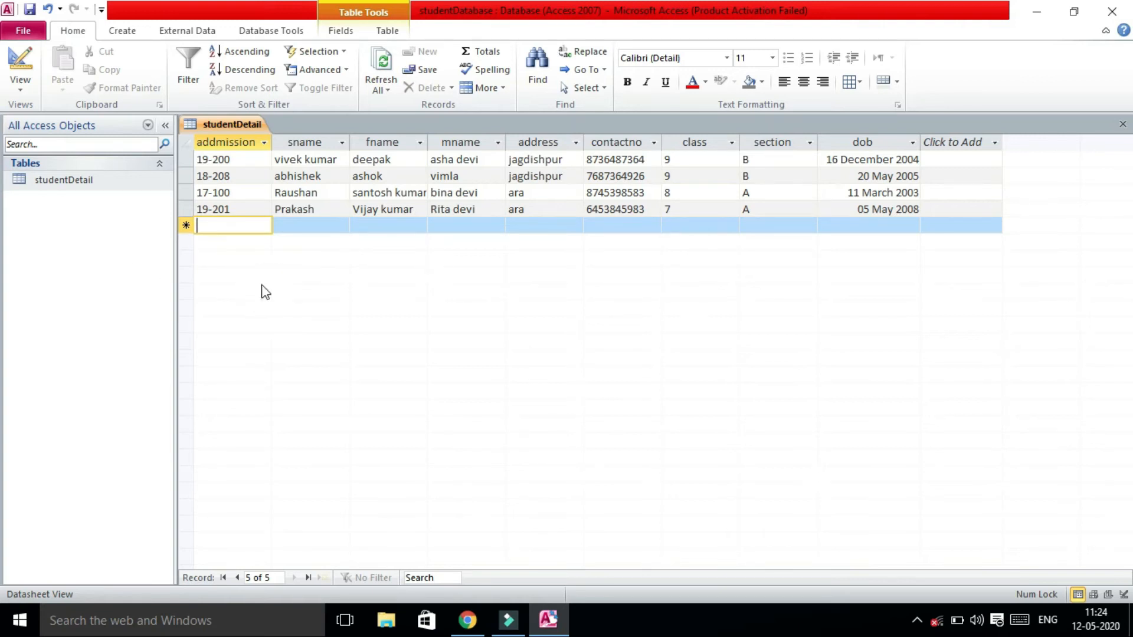
- Create a new table, save it as studentMarks and open it in Design view
left_click(124, 32)
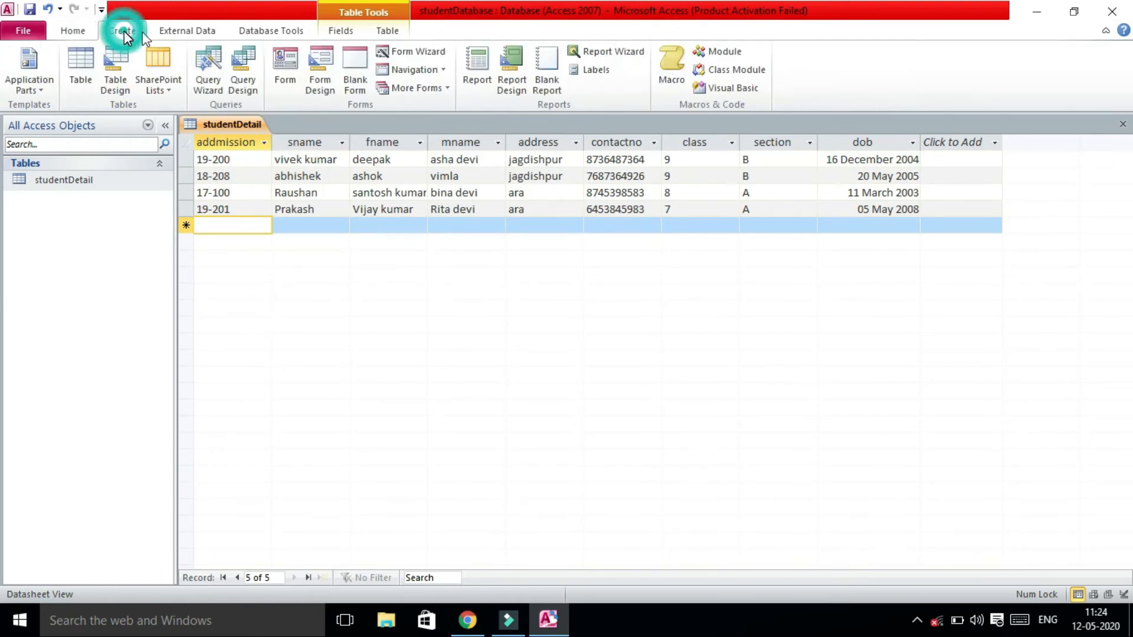
left_click(81, 77)
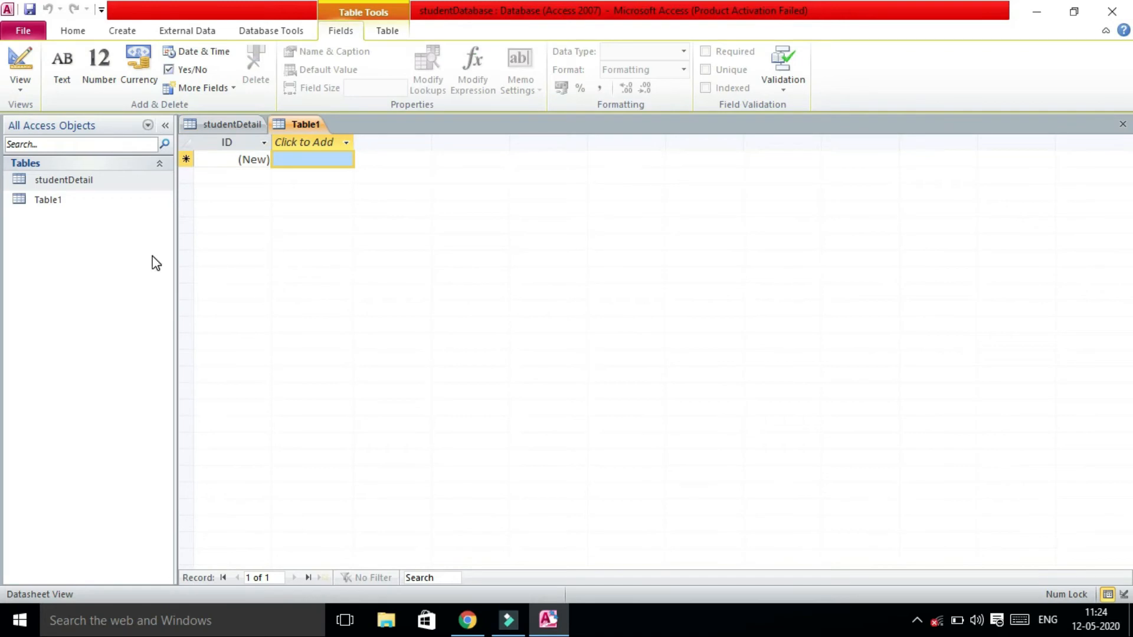
right_click(55, 203)
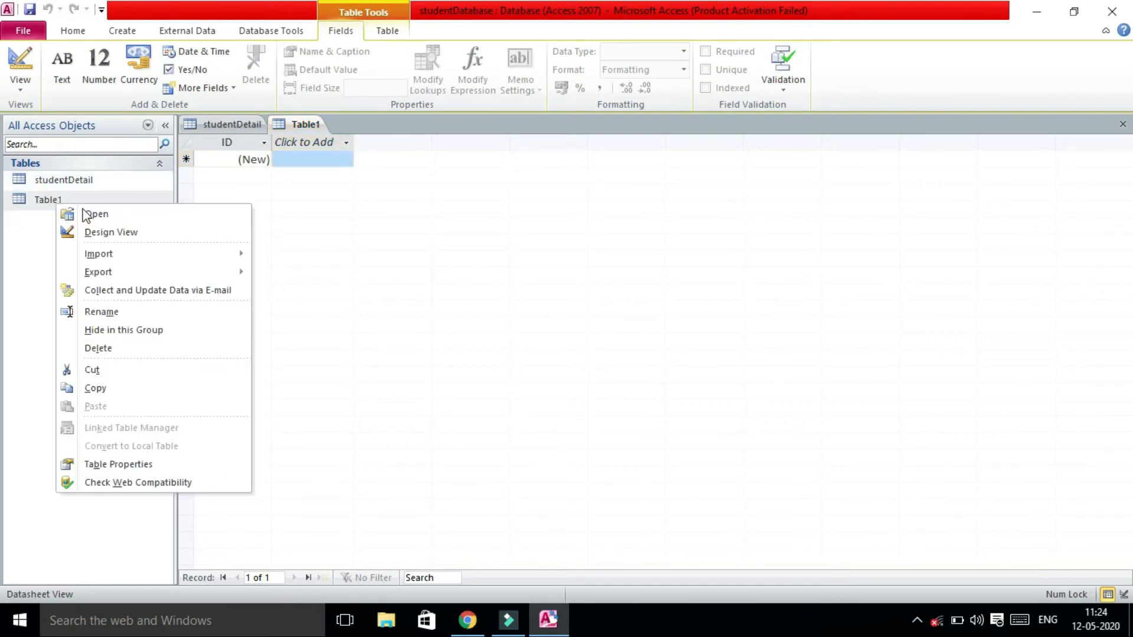
left_click(112, 236)
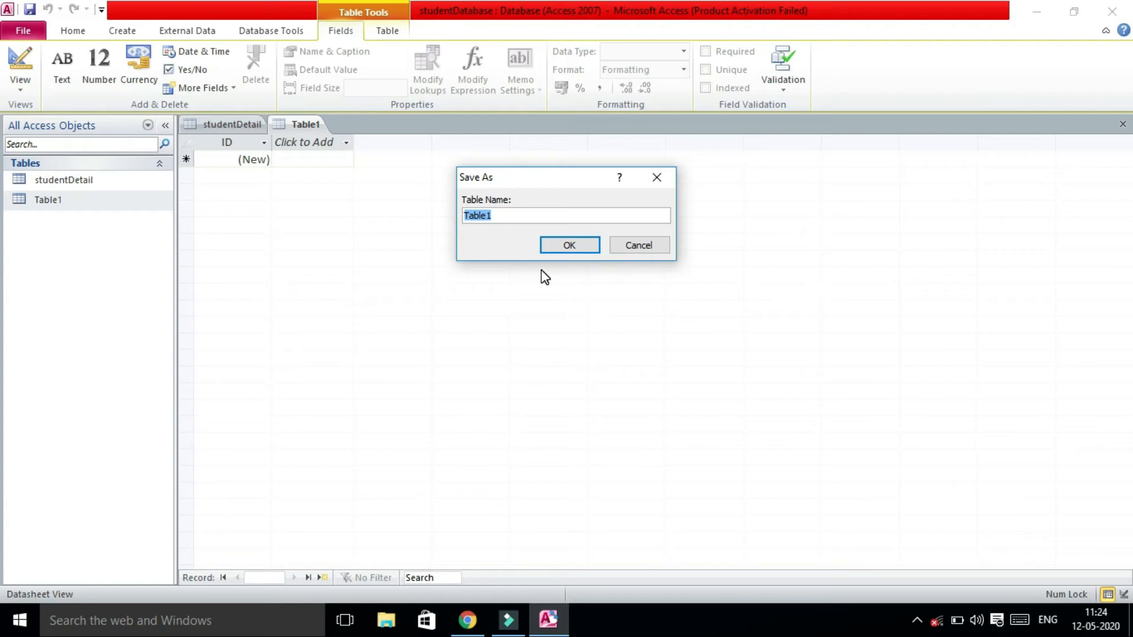
type("studentMarks")
key("Return")
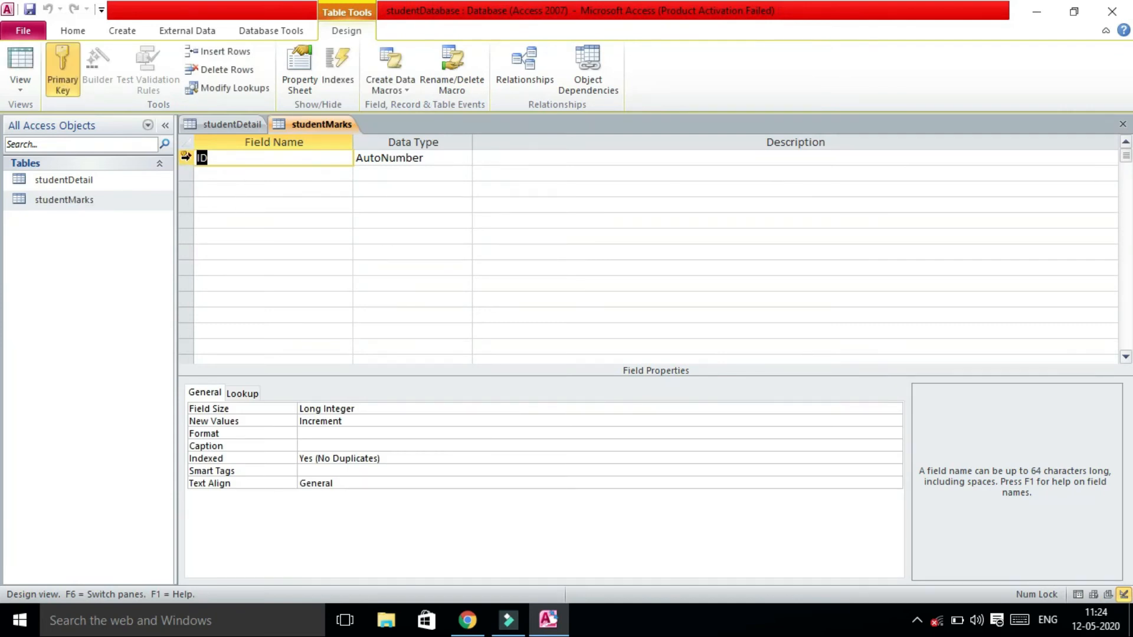
- Rename the table's ID field to admissionno and remove its primary key
type("admissionno")
left_click(186, 158)
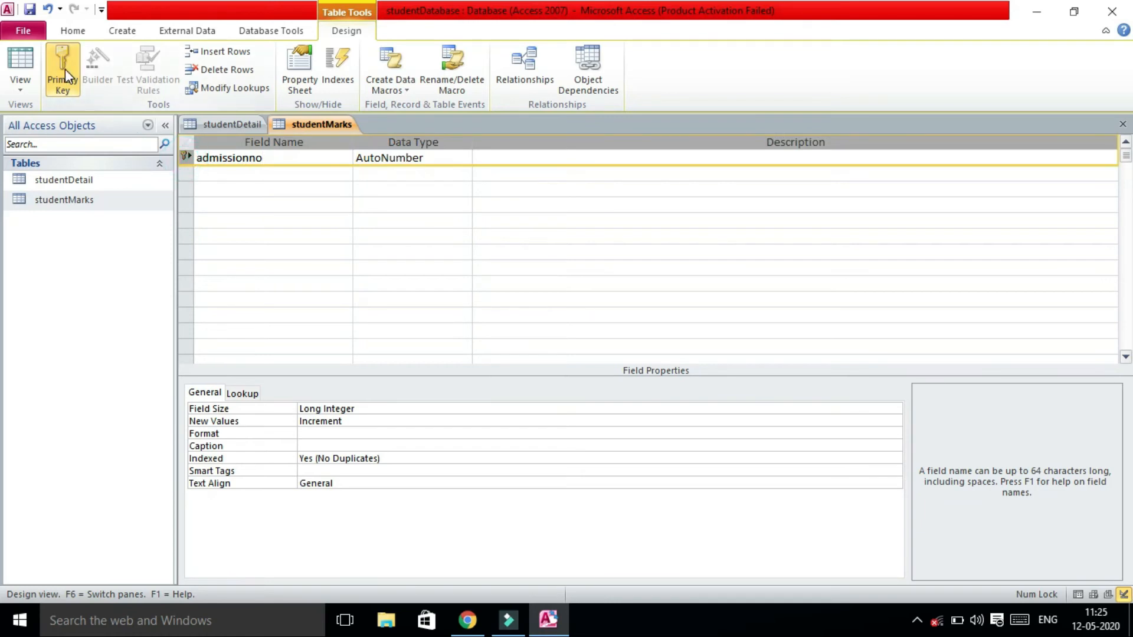
left_click(63, 69)
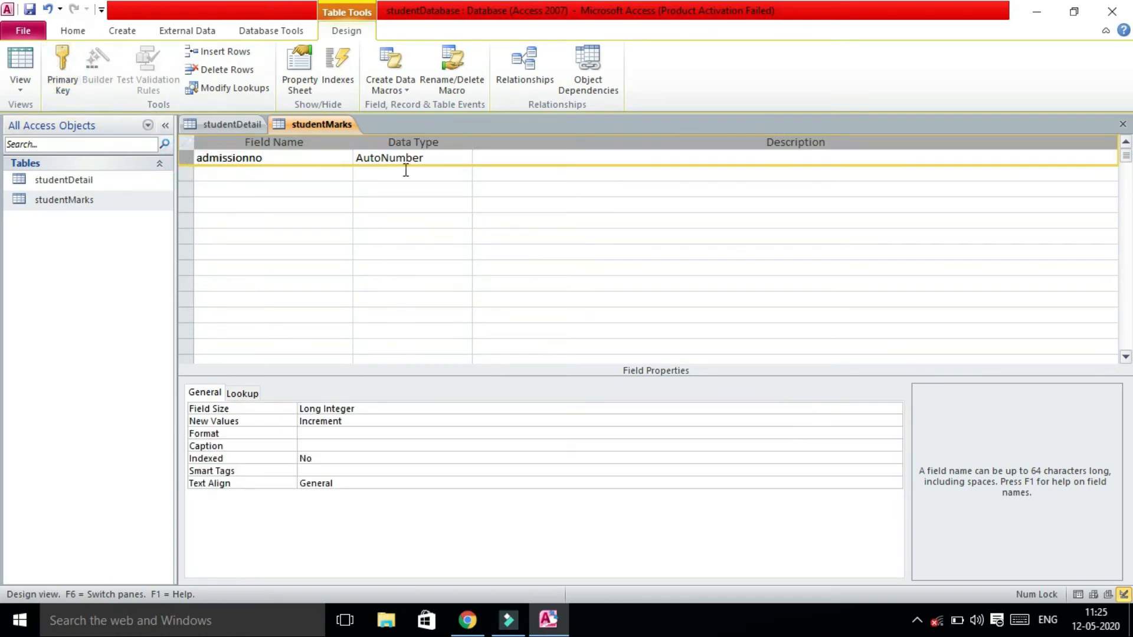
- Set the admissionno field's data type to Text with a field size of 8
left_click(453, 161)
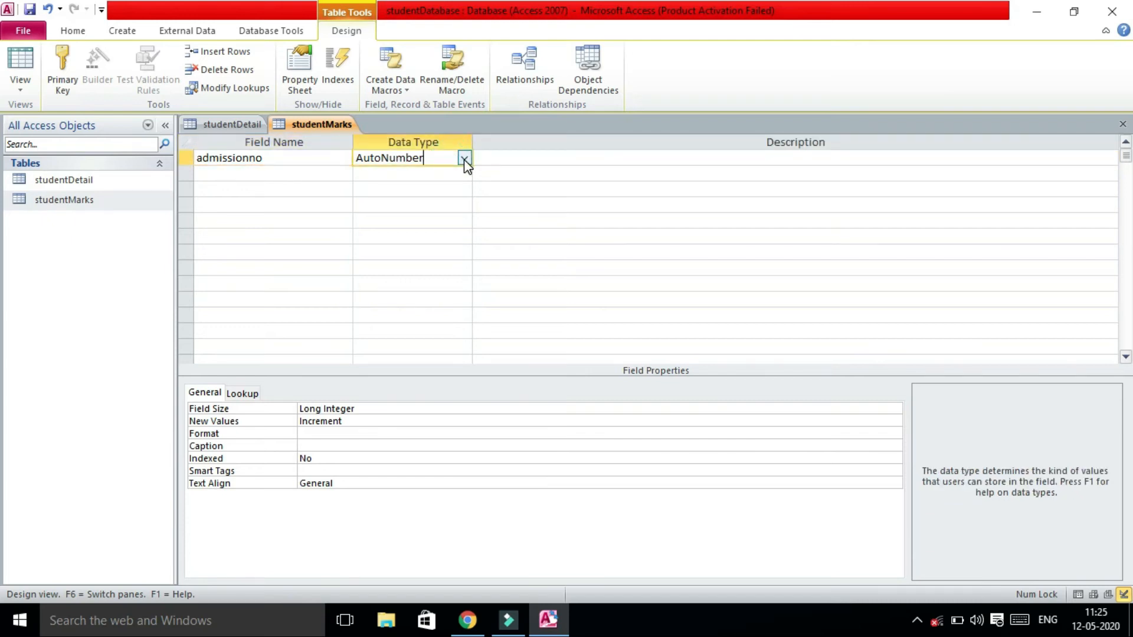
left_click(464, 158)
left_click(436, 175)
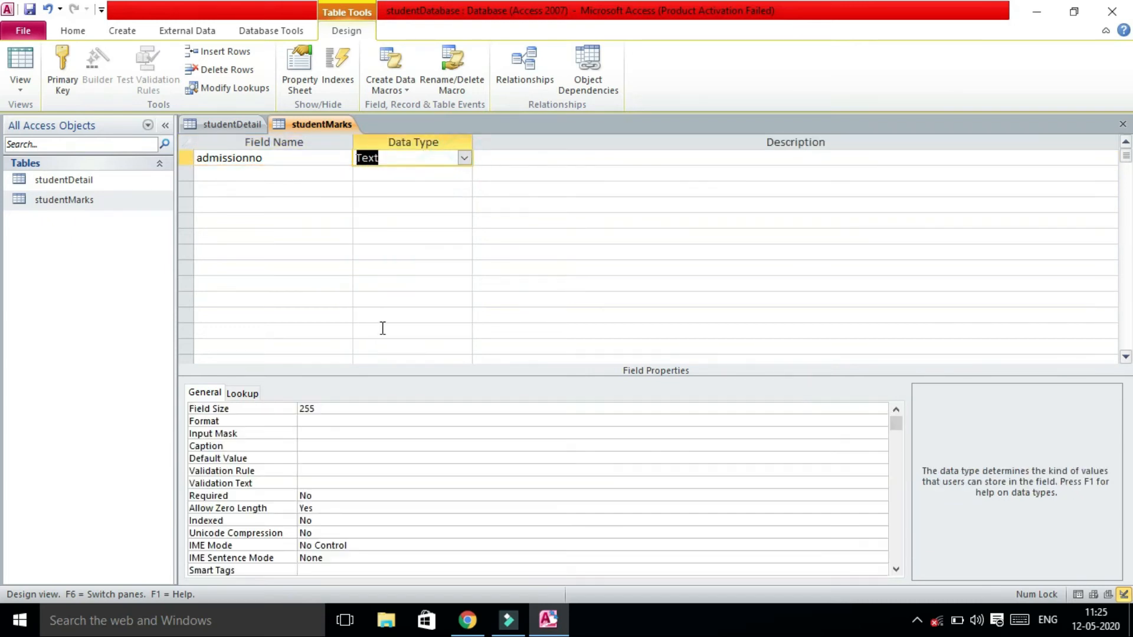
left_click(345, 406)
key("BackSpace")
key("BackSpace")
key("BackSpace")
type("8")
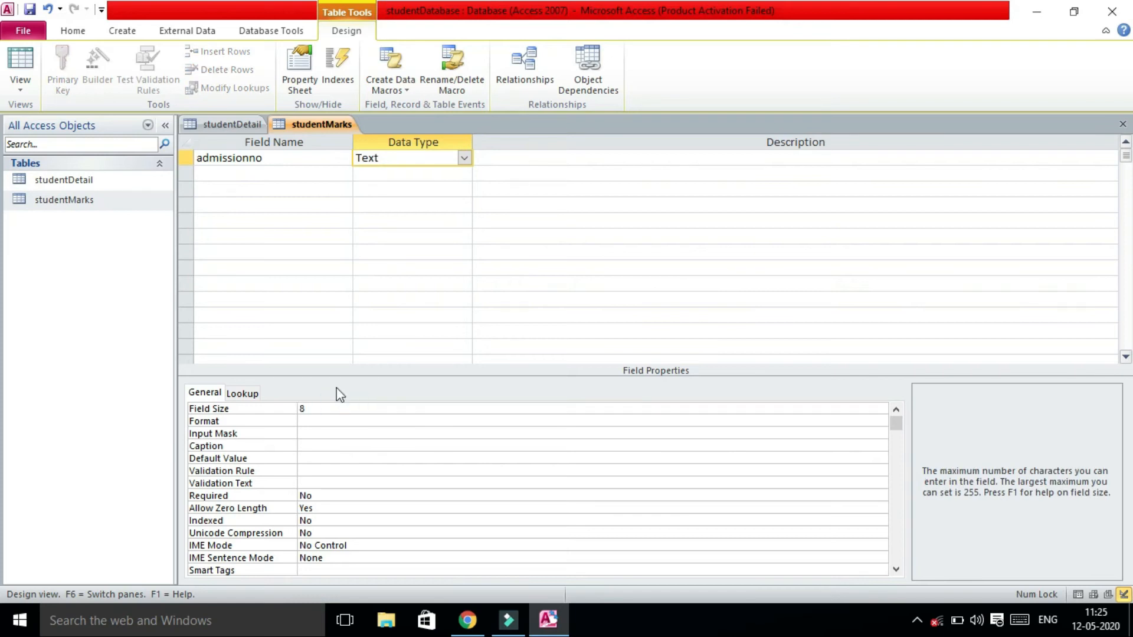
- Check the studentDetail table's records and return to the studentMarks design without saving it
left_click(250, 173)
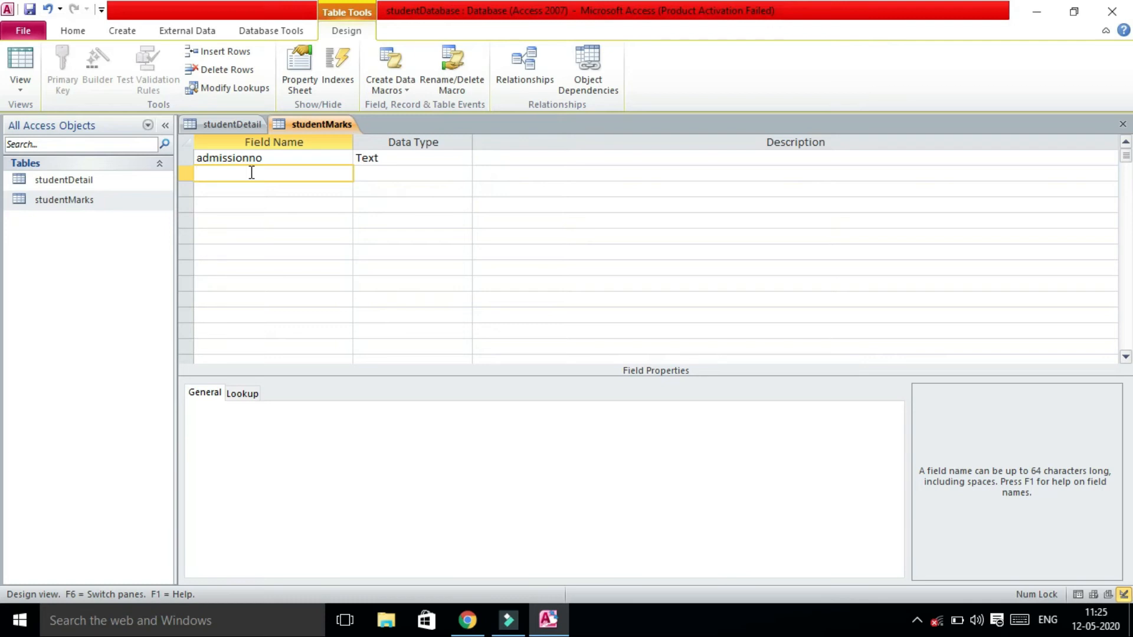
double_click(72, 182)
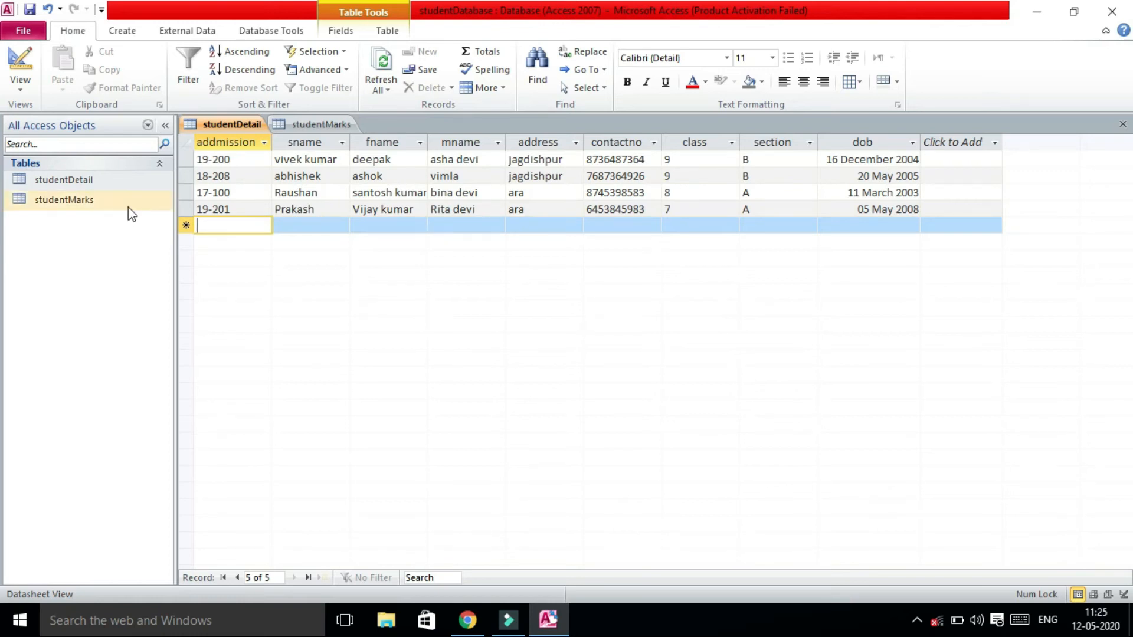
left_click_drag(94, 201, 229, 223)
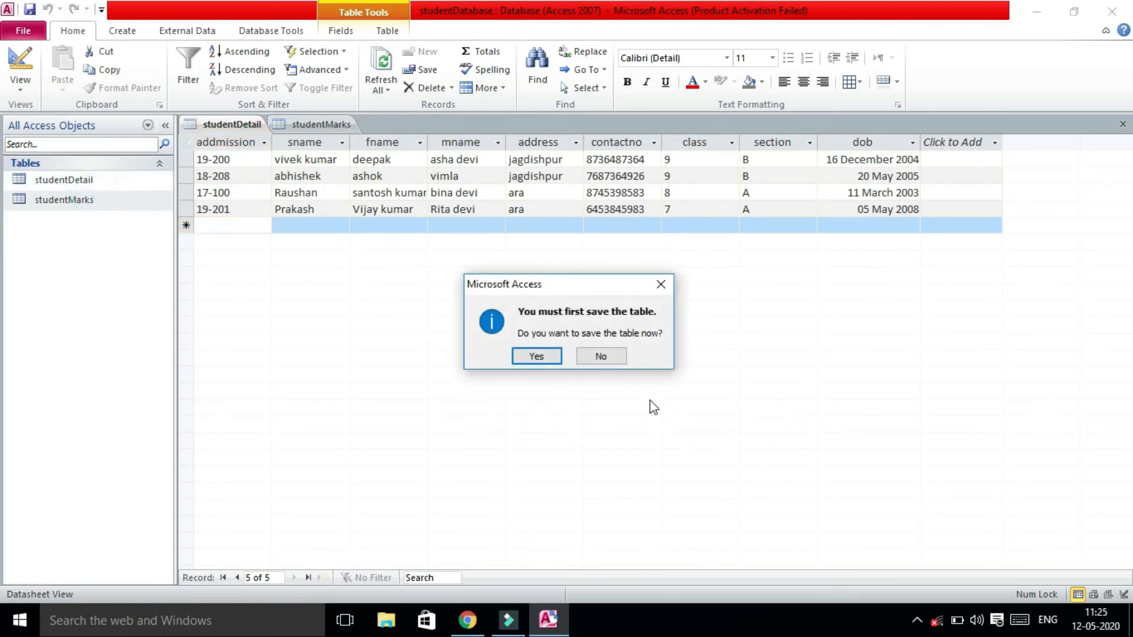
left_click(586, 352)
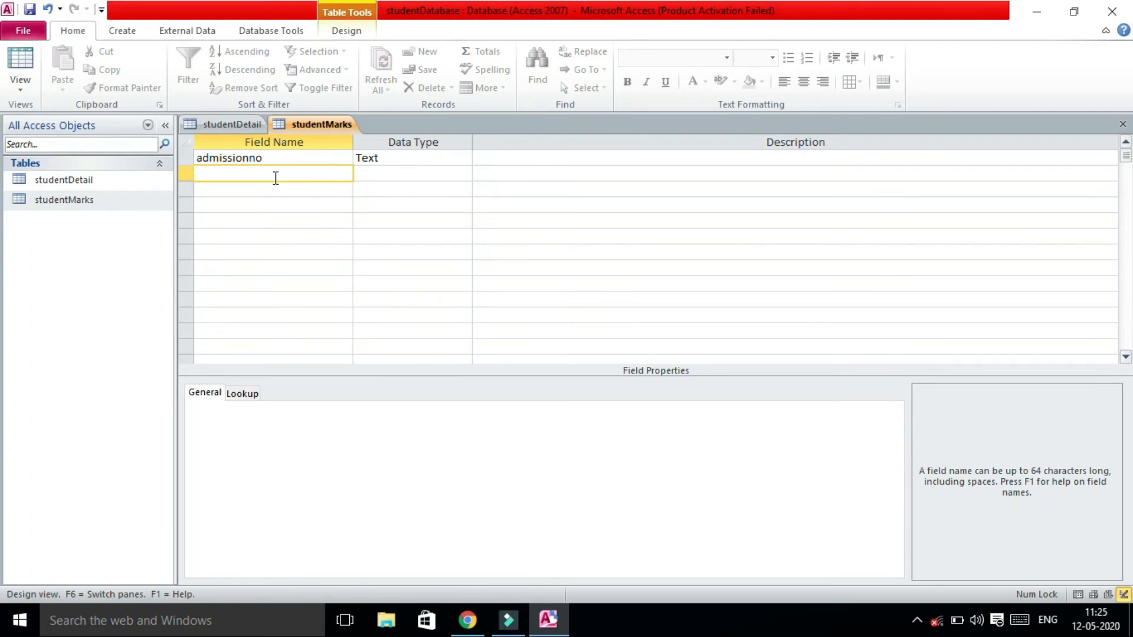
- Add a hindi field with the Number data type below admissionno
type("hindi")
key("Tab")
type("n")
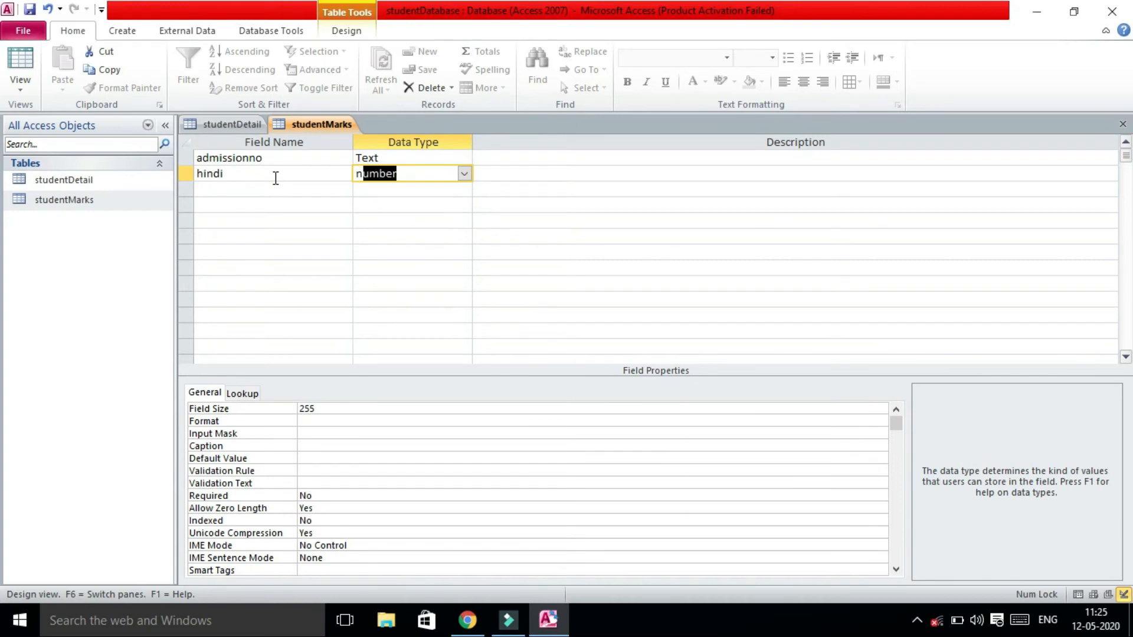
left_click(299, 184)
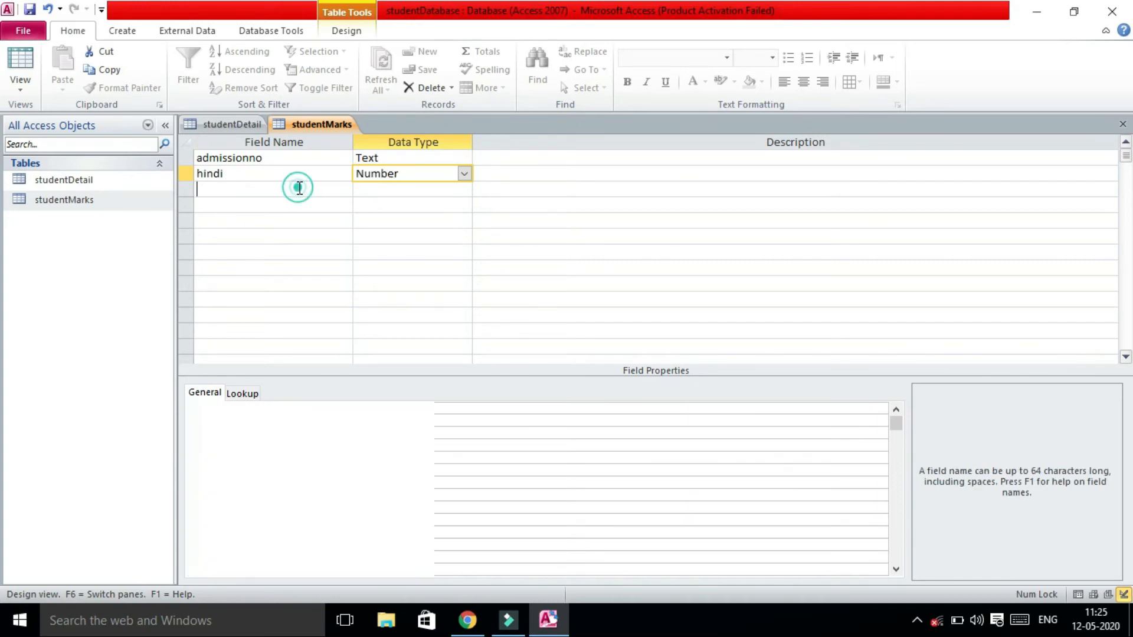
left_click(413, 174)
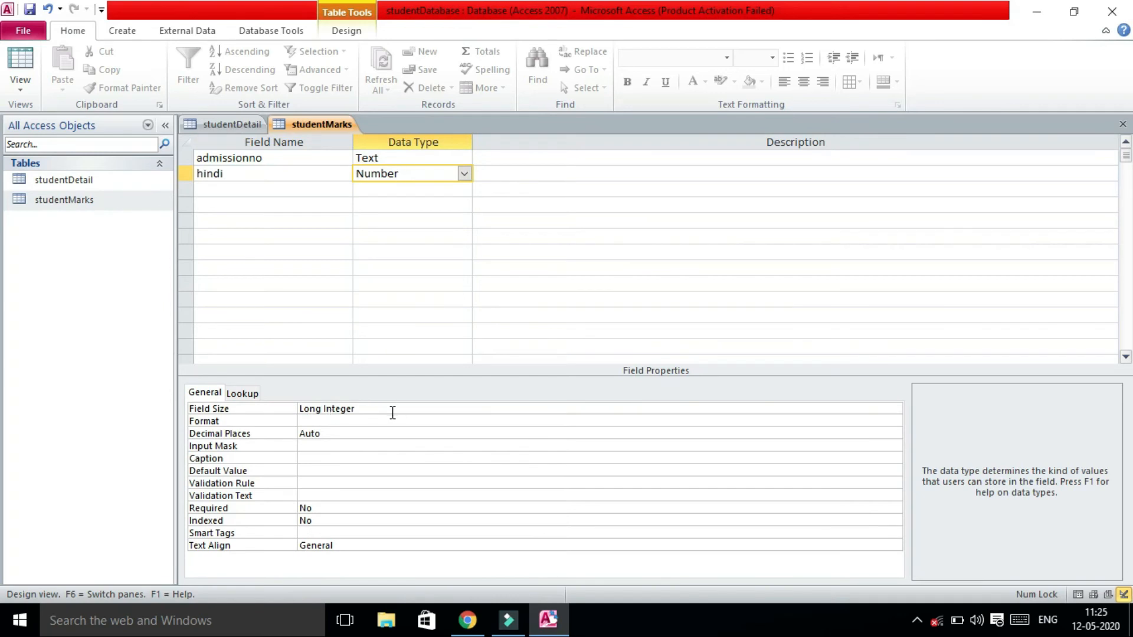
- Try 2 decimal places for the hindi field and restore the setting to Auto
left_click(342, 433)
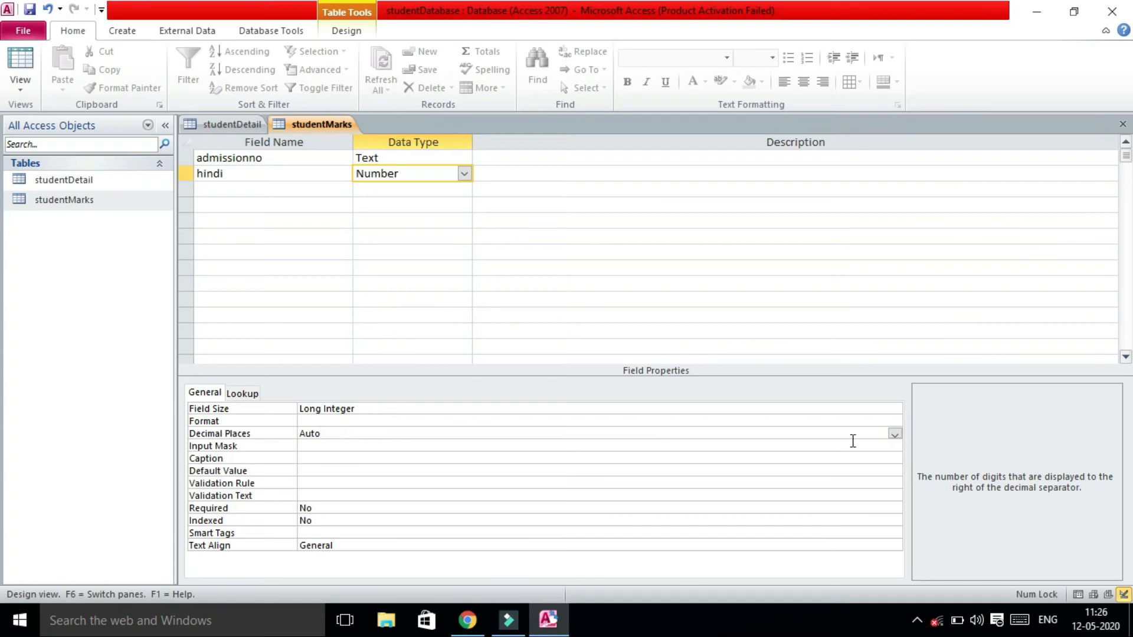
left_click(893, 434)
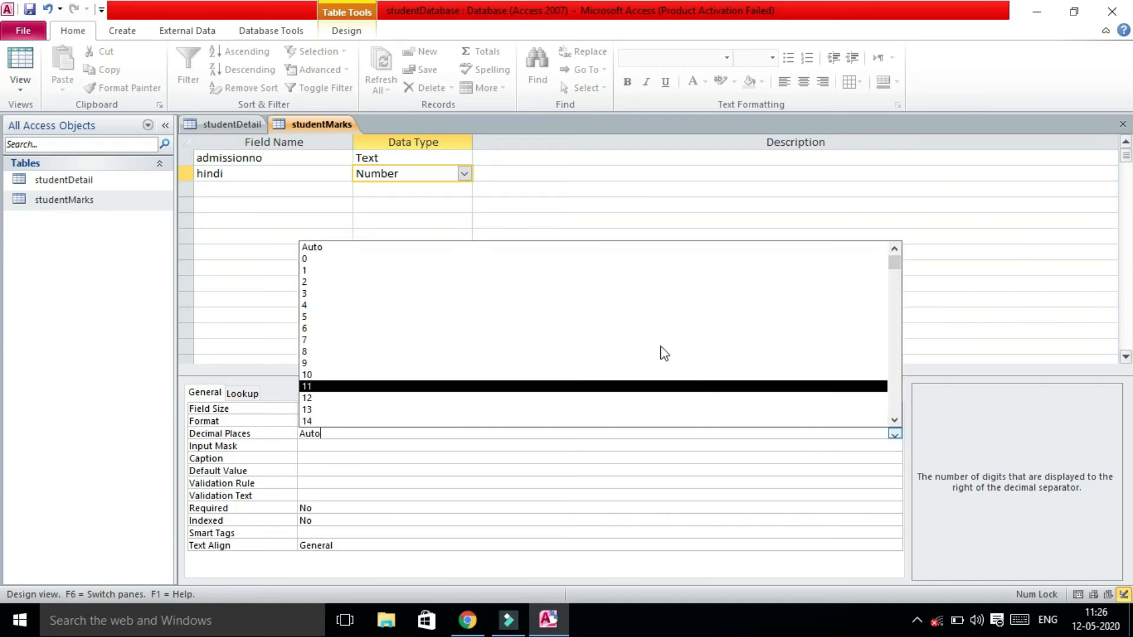
left_click(642, 282)
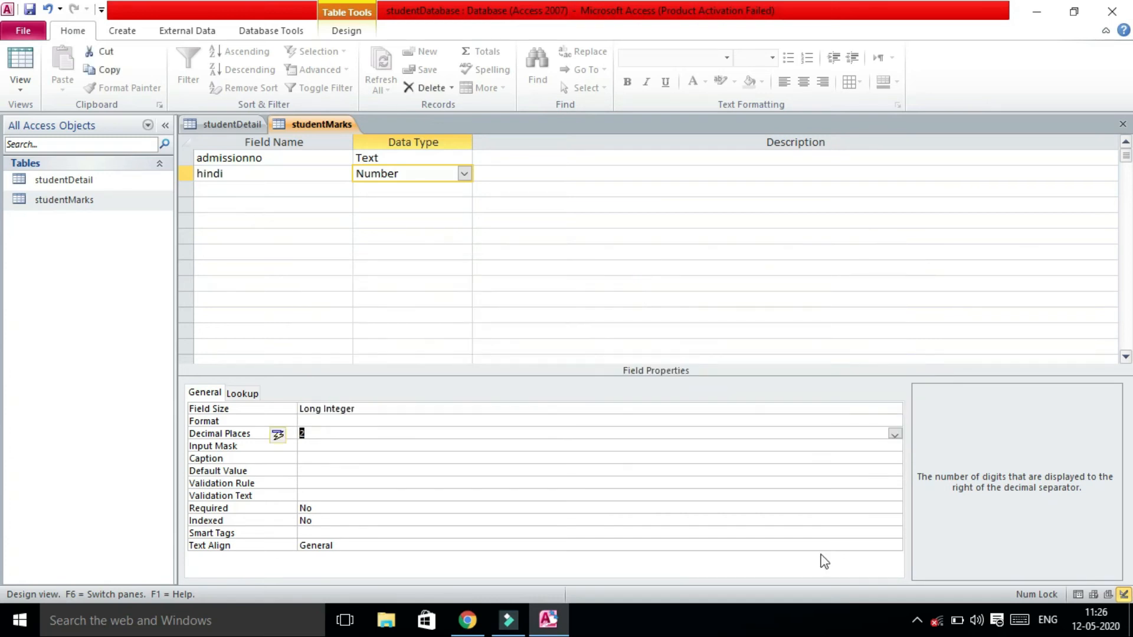
left_click(893, 434)
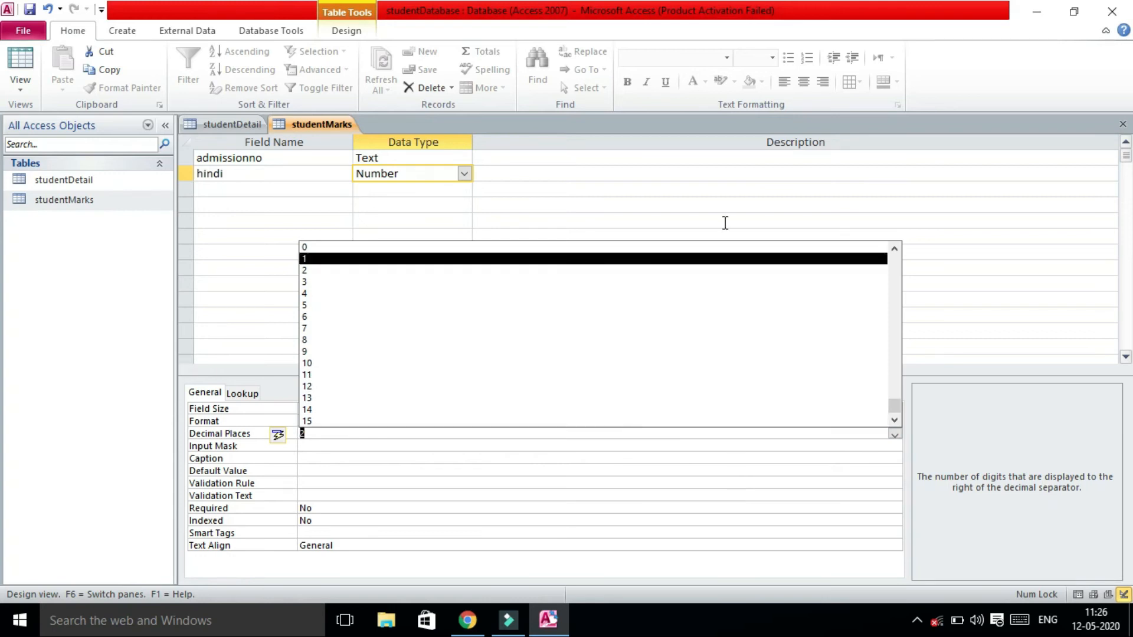
left_click(894, 250)
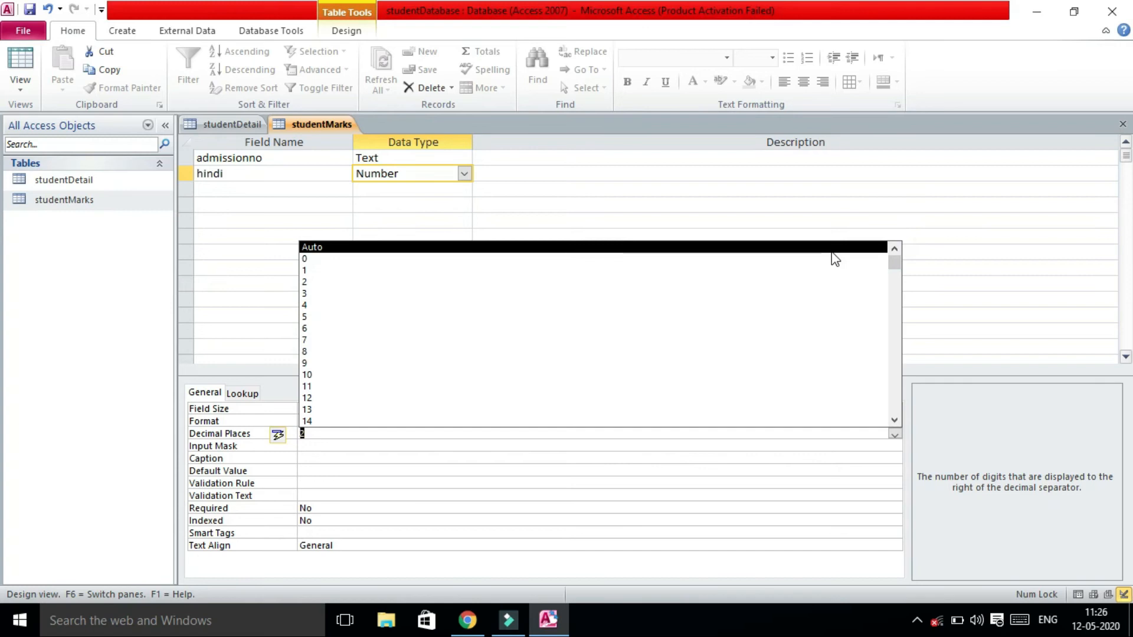
left_click(765, 247)
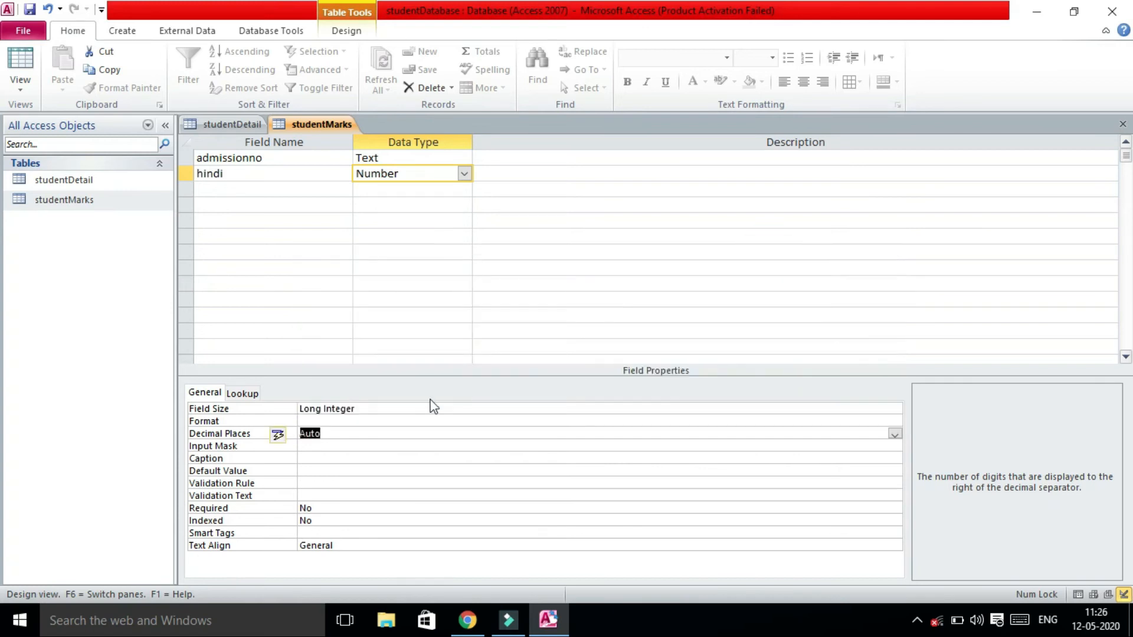
- Give the hindi field a default value of 0 and the validation text "Please enter the marks of hindi in below 100 or 100"
left_click(329, 470)
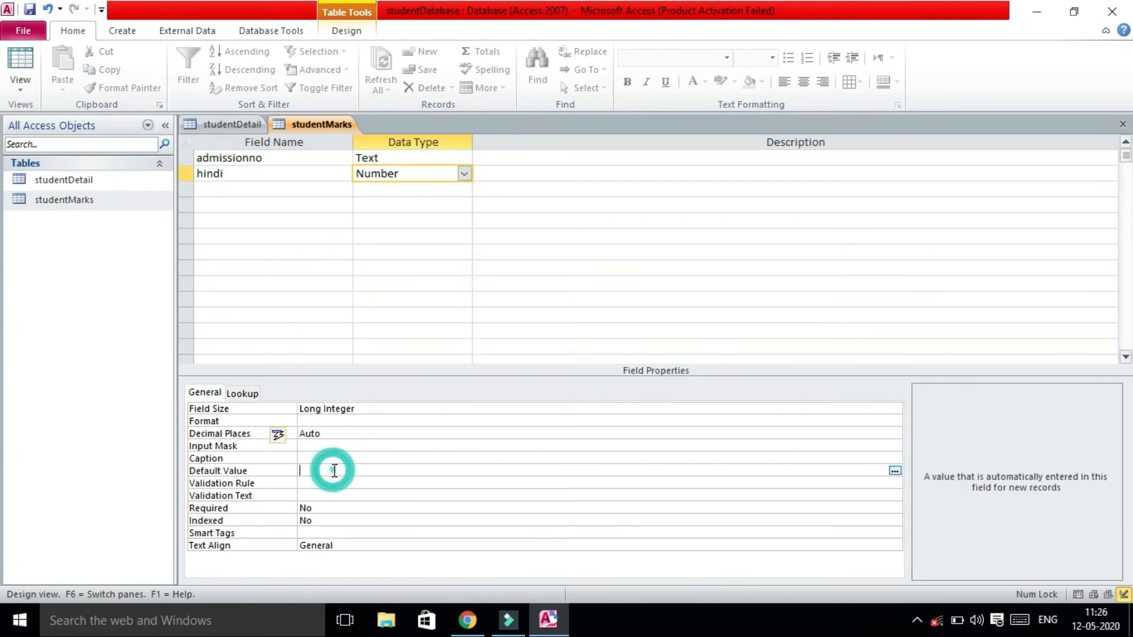
type("0")
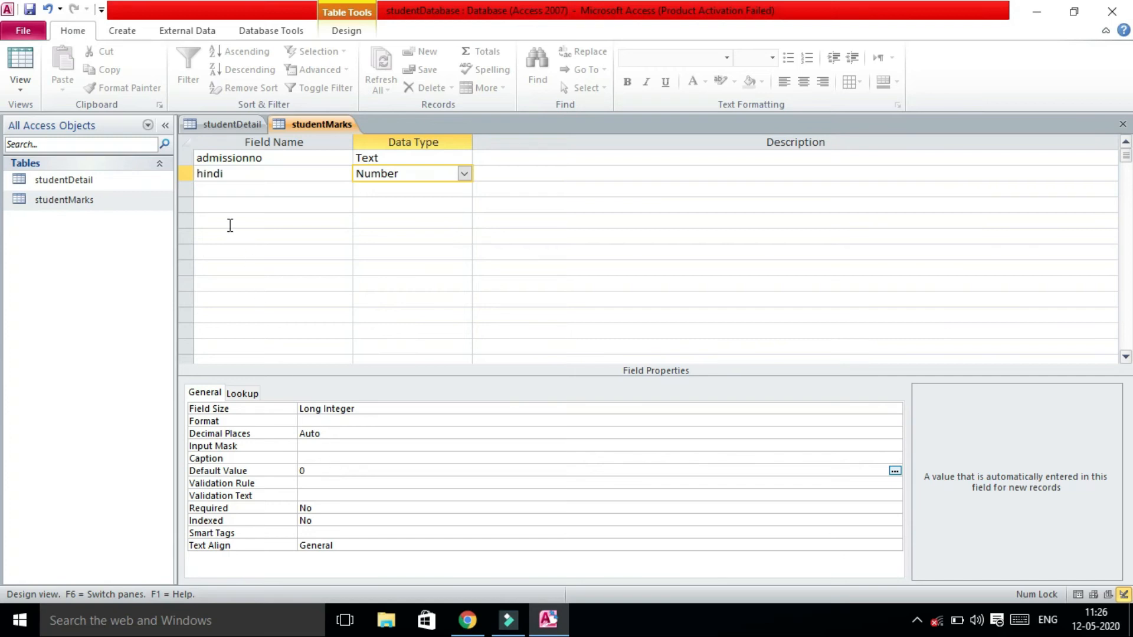
left_click(346, 496)
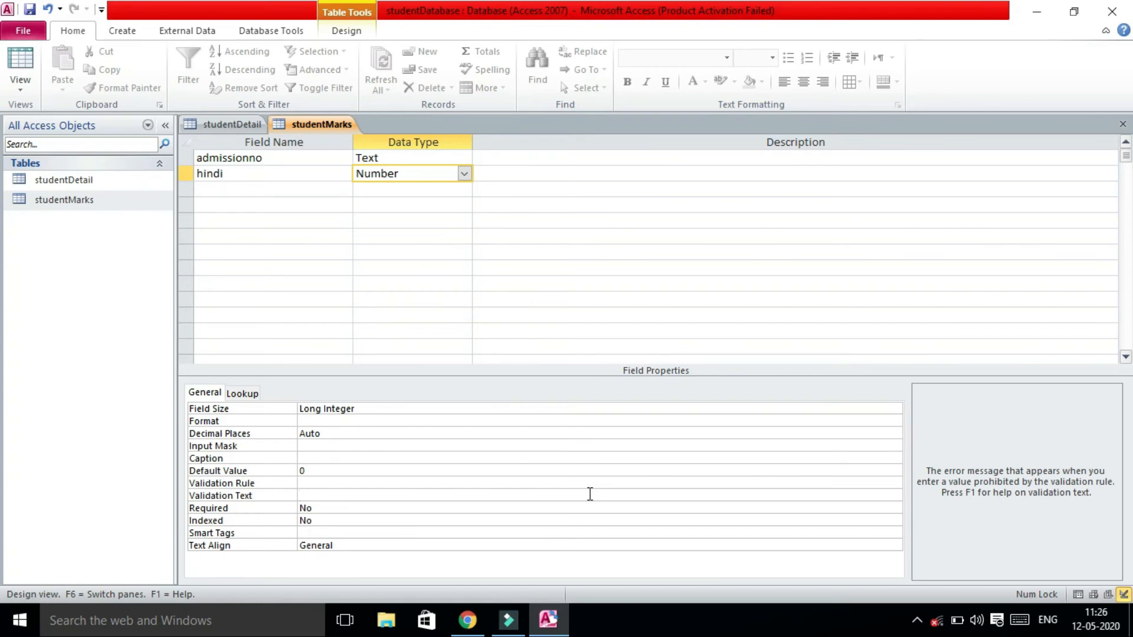
type("Please enter the marks of hindi in below 100 or 100")
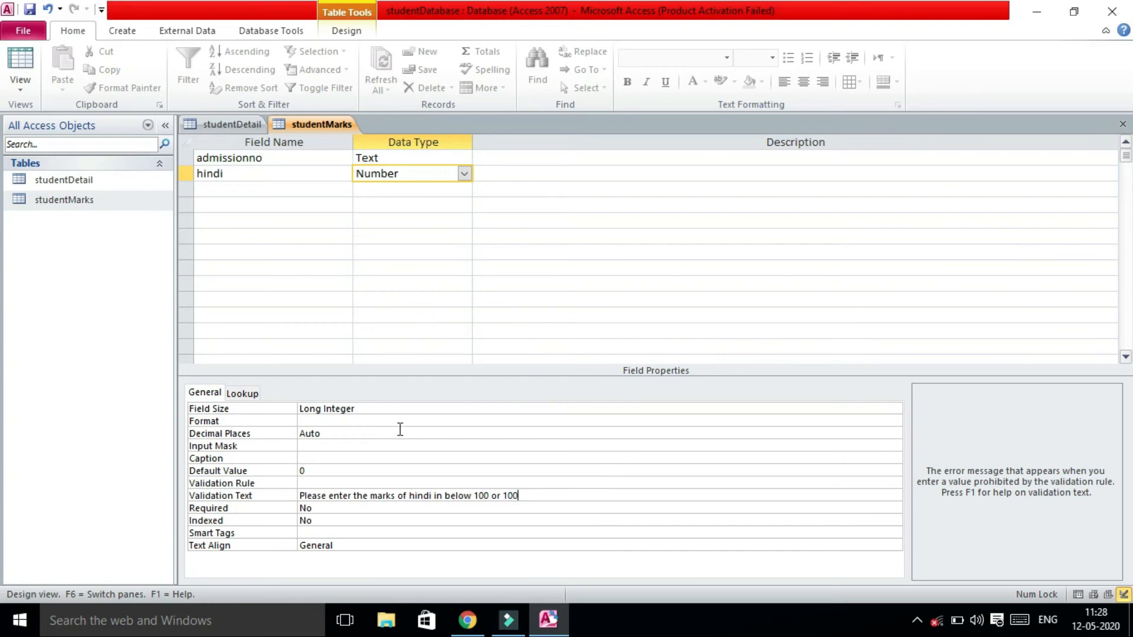
- Build the validation rule <=100 for the hindi field from the comparison operators in the Expression Builder
left_click(317, 483)
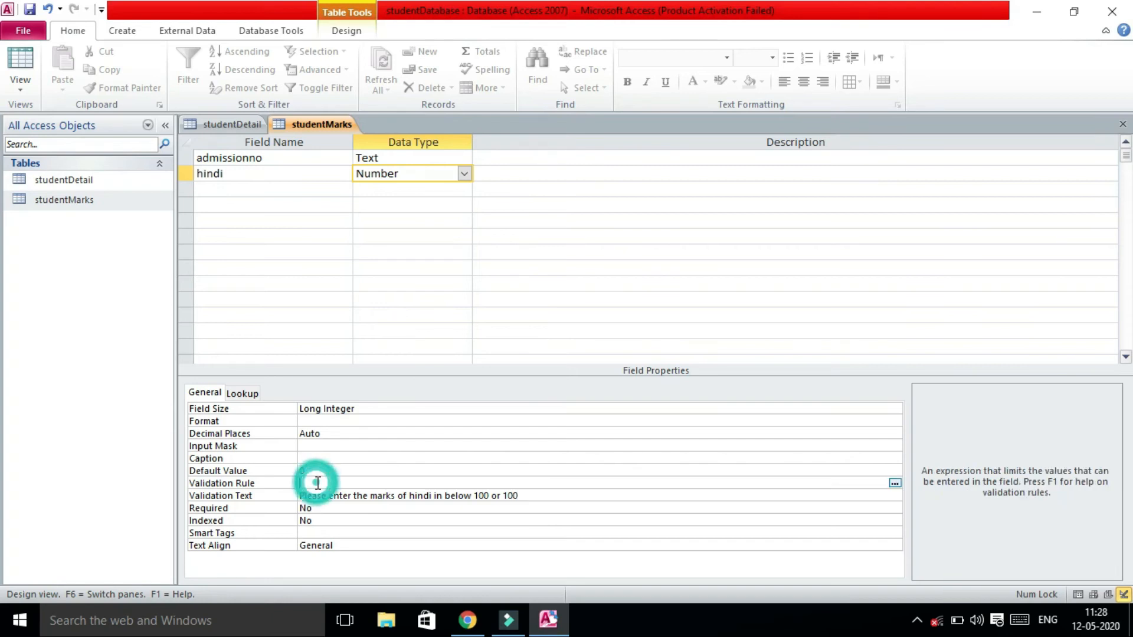
left_click(895, 483)
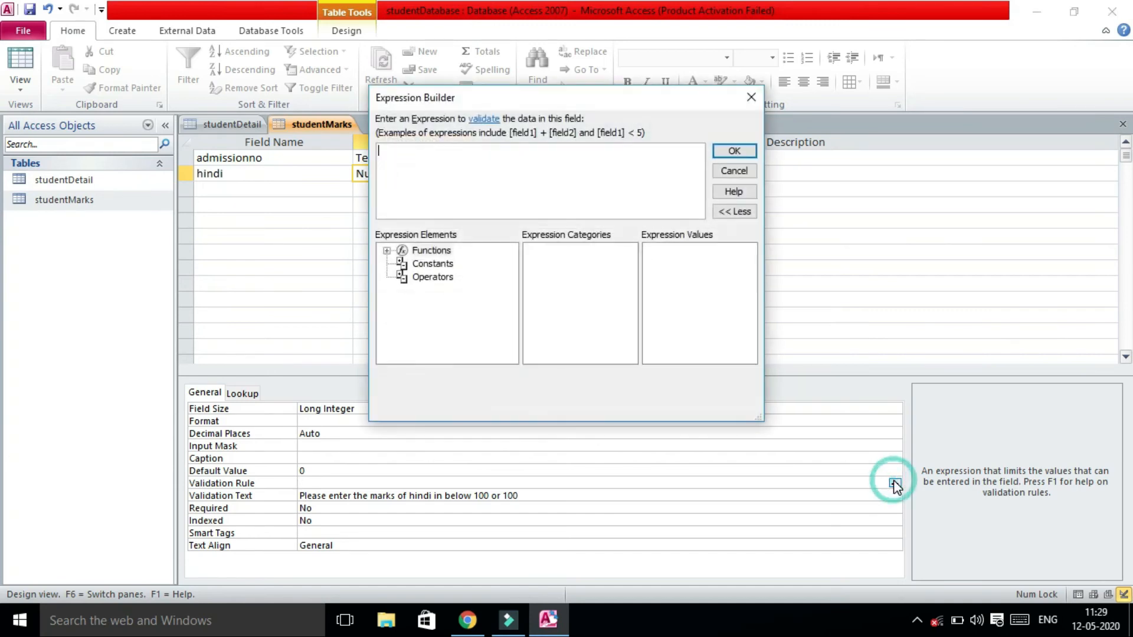
left_click(426, 278)
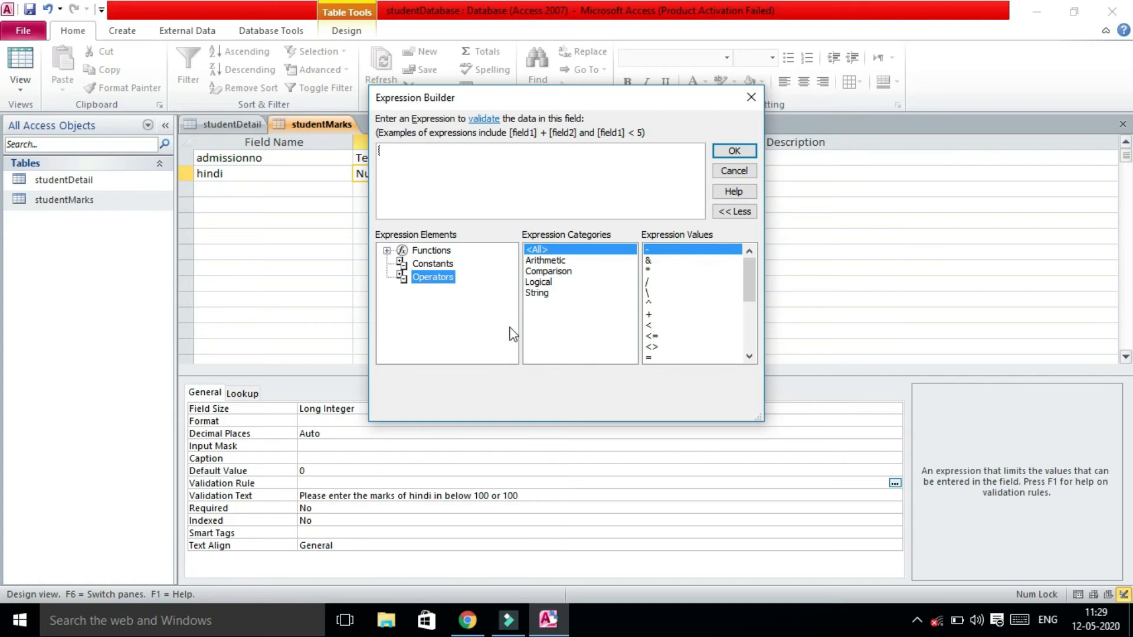
left_click(540, 271)
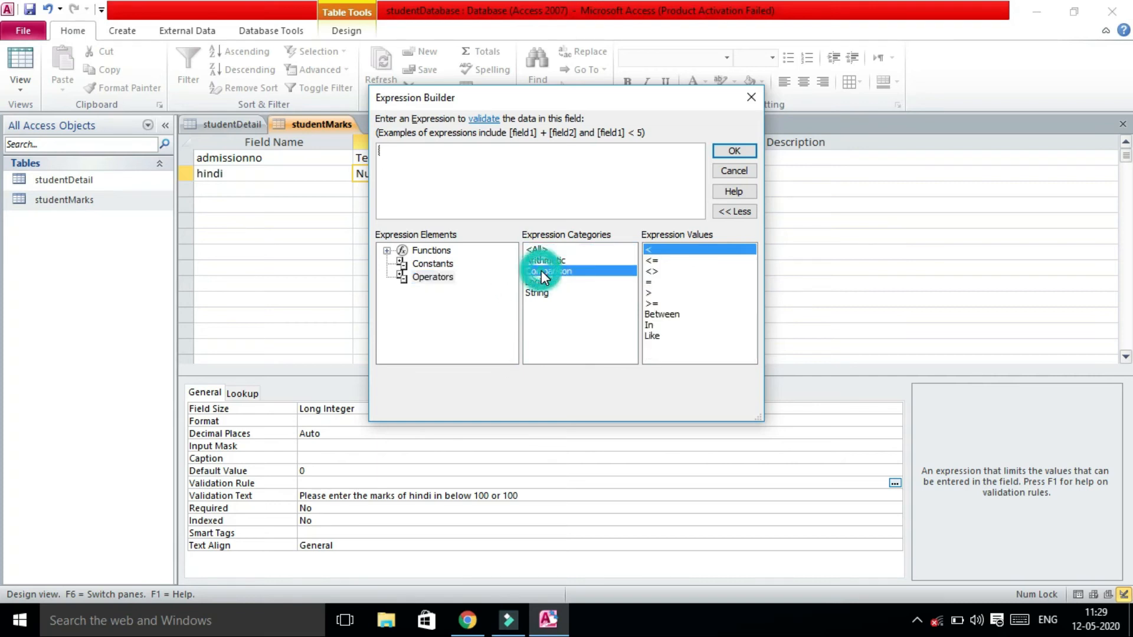
double_click(652, 261)
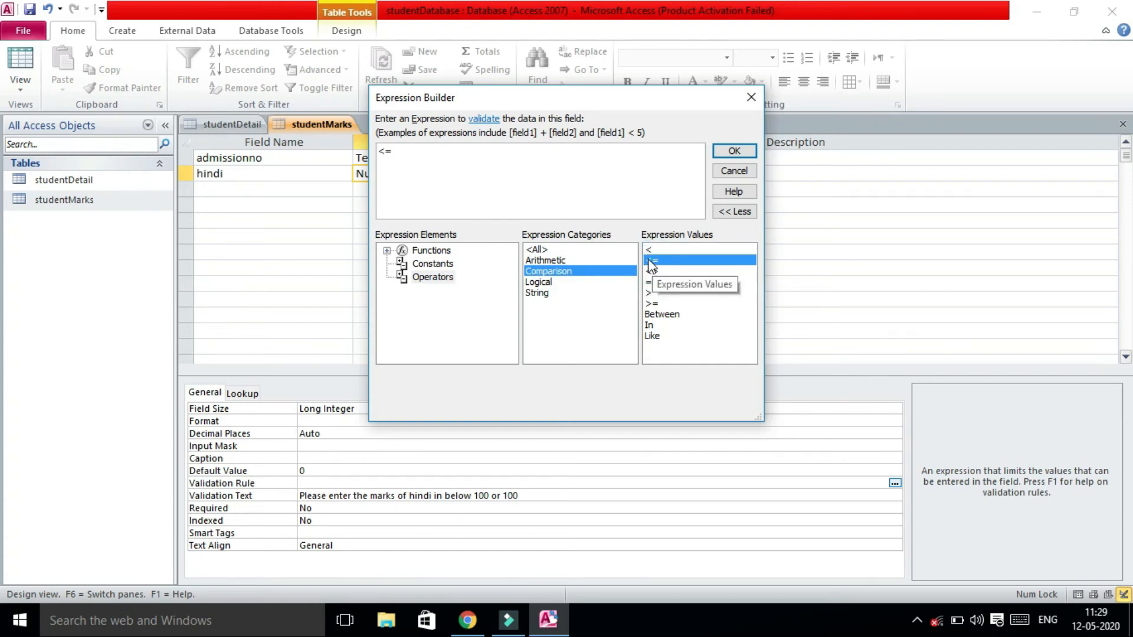
left_click(470, 180)
type("100")
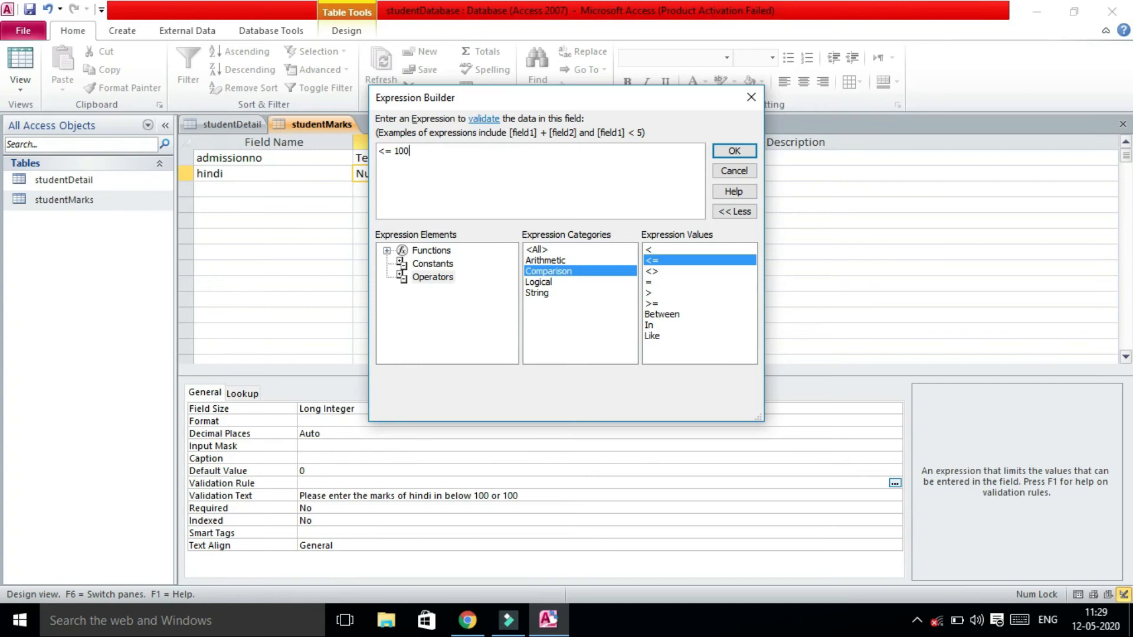
left_click(734, 152)
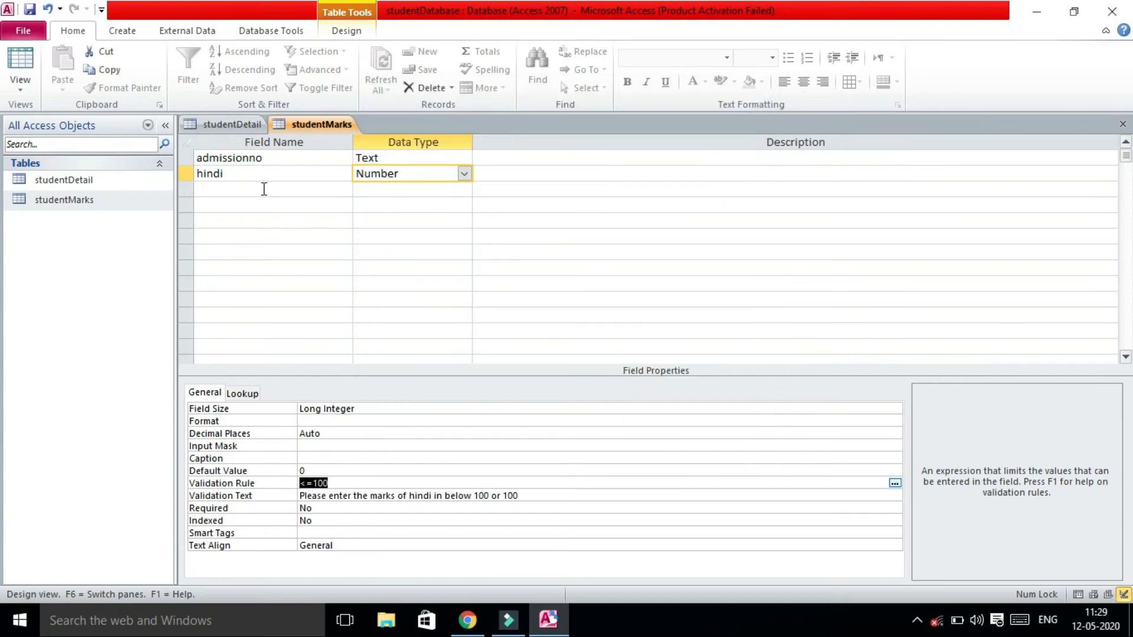
- Add an english field with the Number data type below hindi
left_click(264, 188)
type("en")
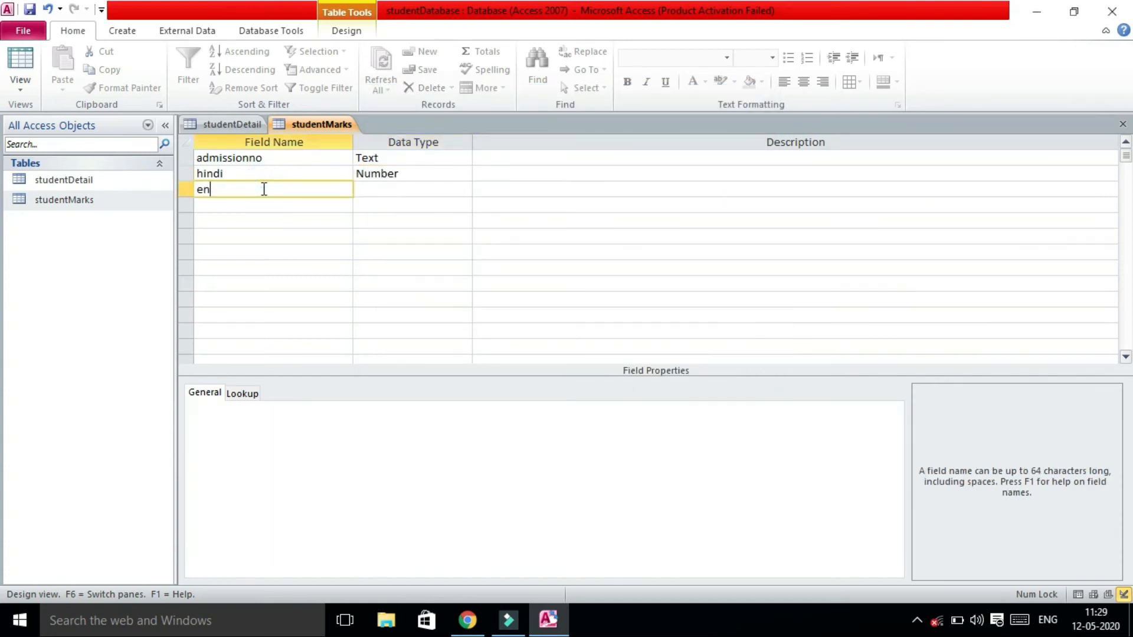
type("glish")
key("Tab")
type("n")
key("Tab")
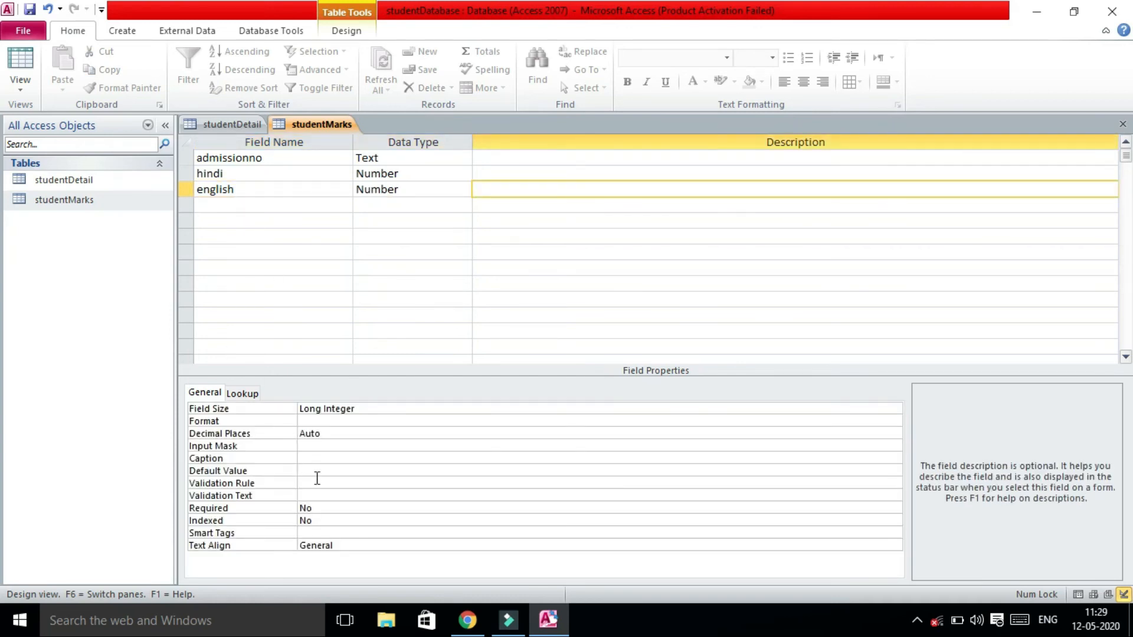
- Copy the hindi field's validation text into the english field's validation text
left_click(324, 495)
left_click(285, 173)
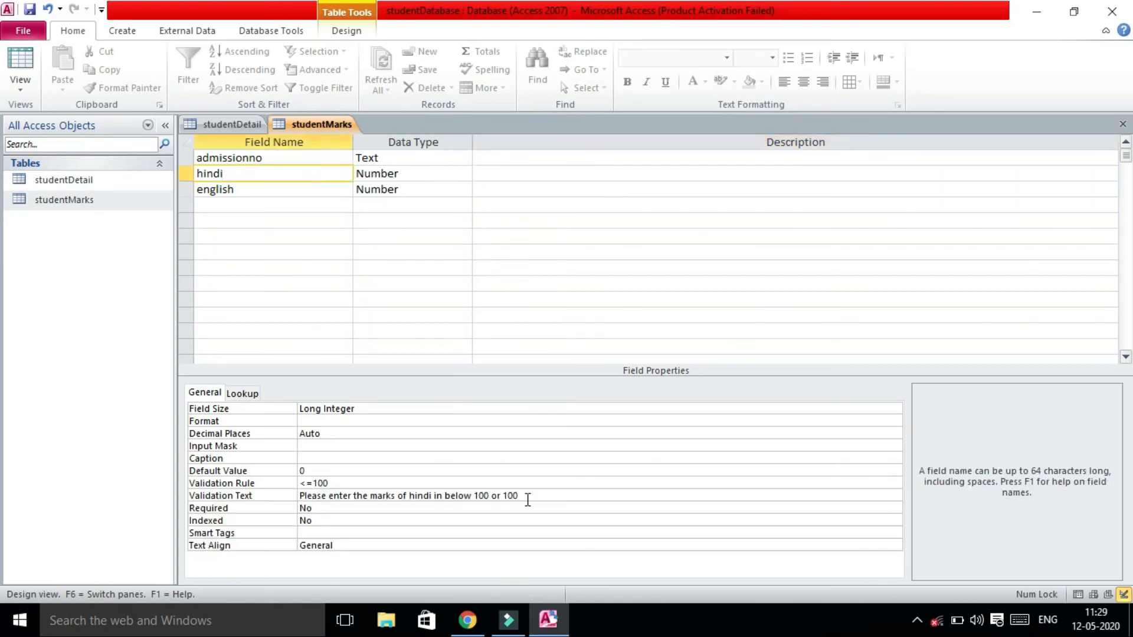
left_click(527, 497)
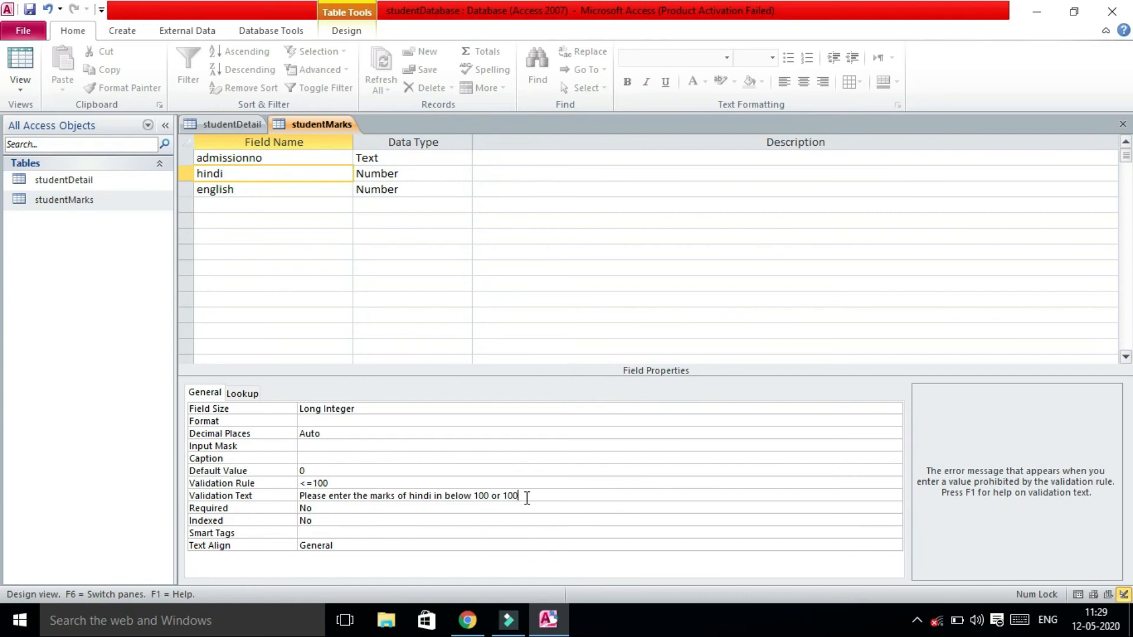
double_click(526, 498)
key("ctrl+c")
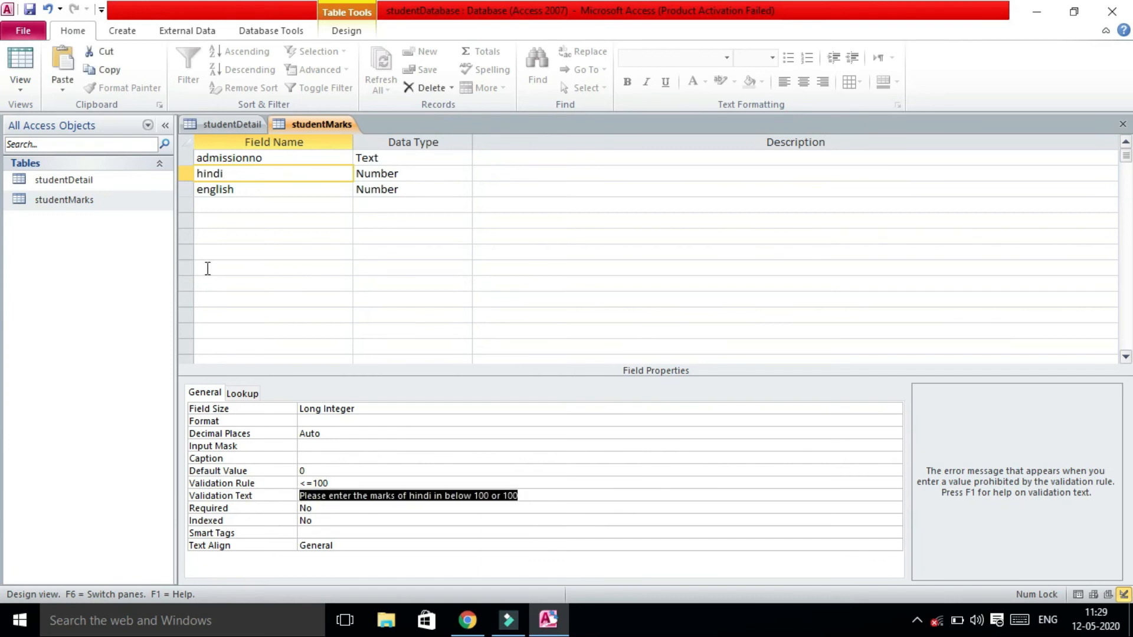
left_click(264, 191)
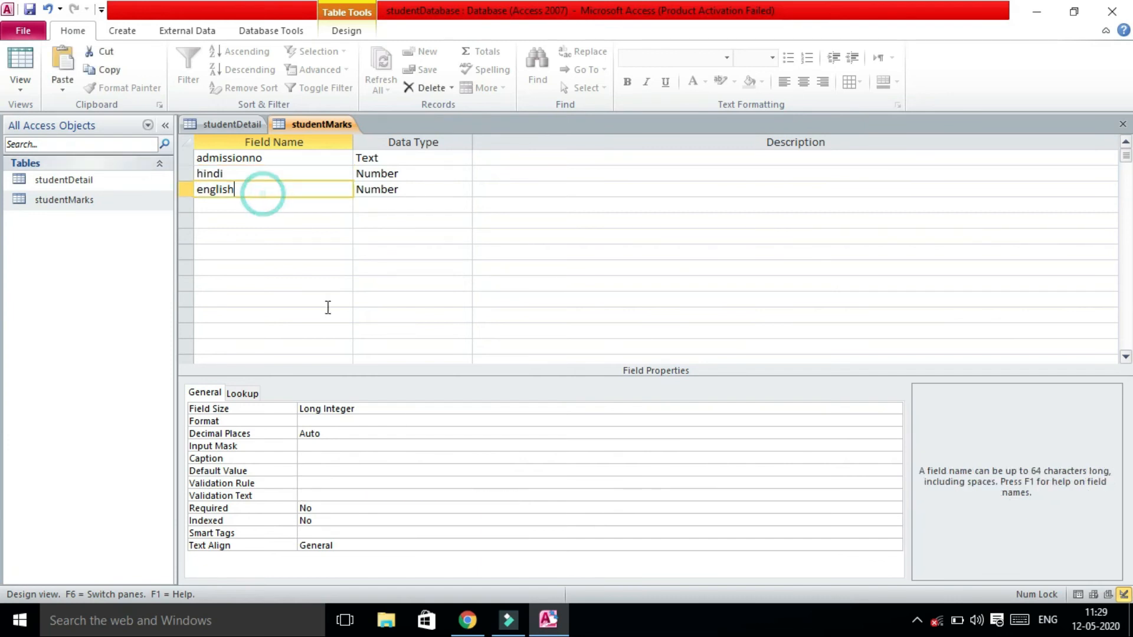
left_click(315, 496)
key("ctrl+v")
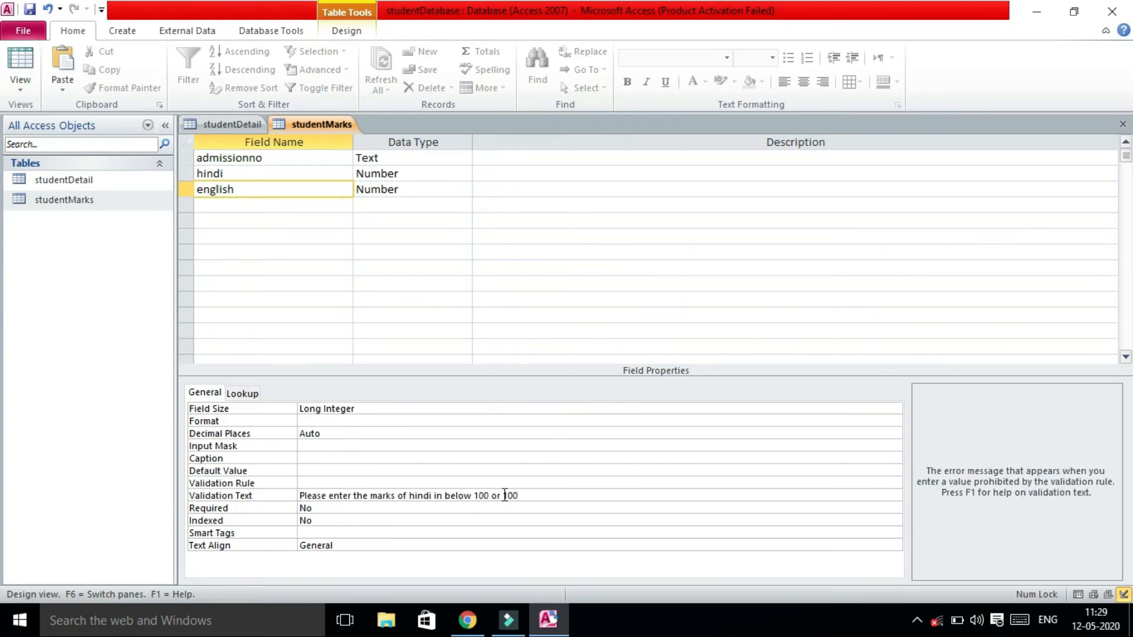
- Build the validation rule <=100 for the english field from the comparison operators in the Expression Builder
left_click(331, 482)
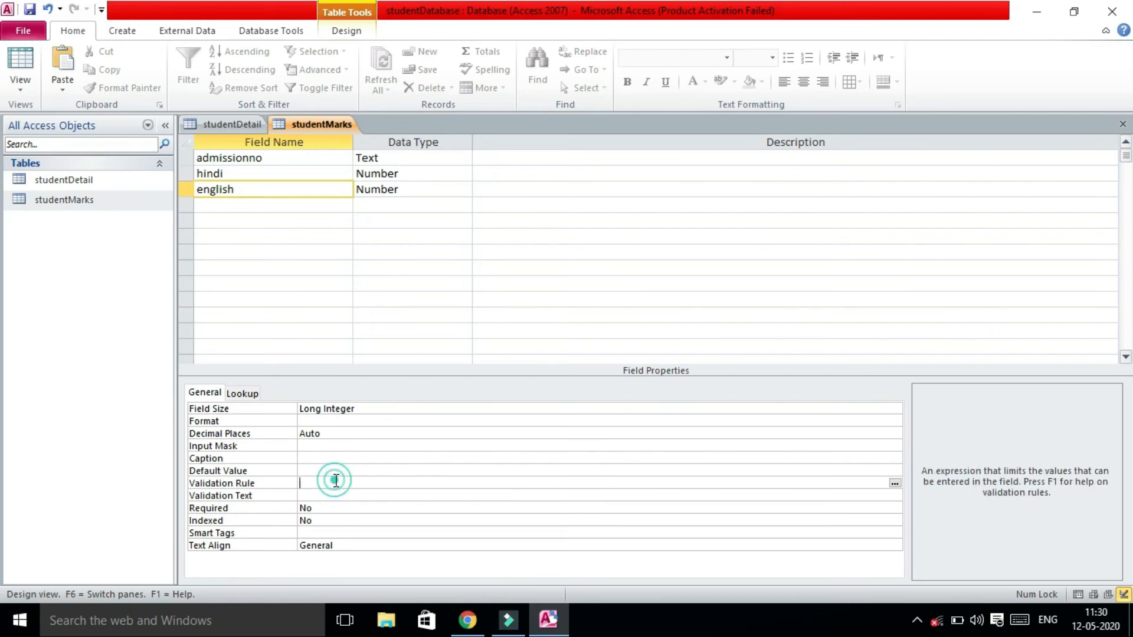
left_click(895, 483)
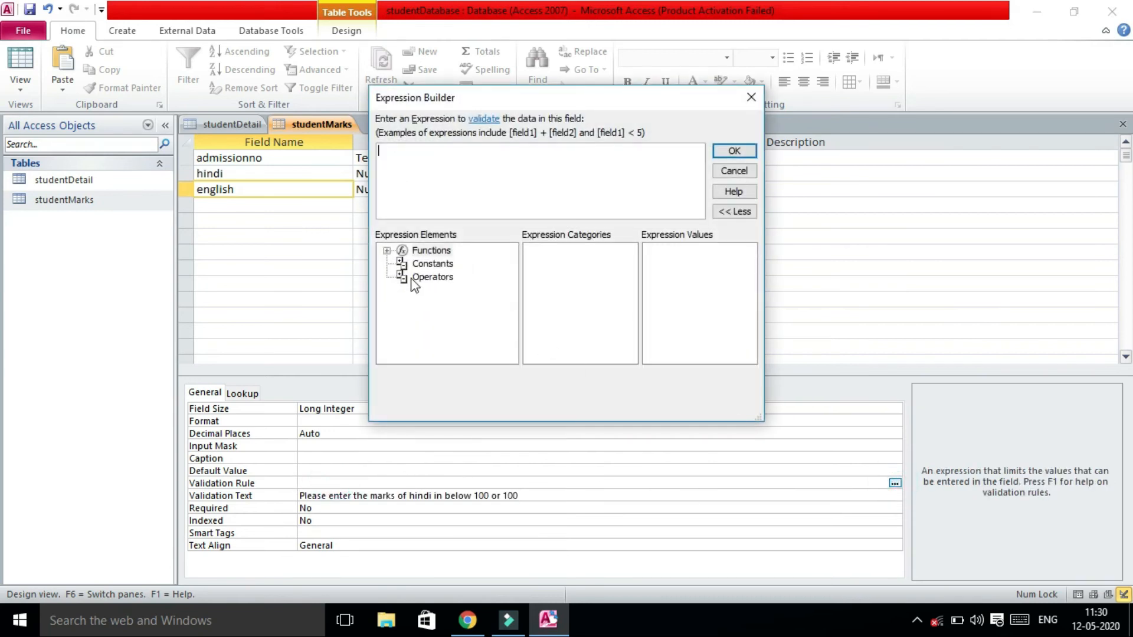
left_click(431, 279)
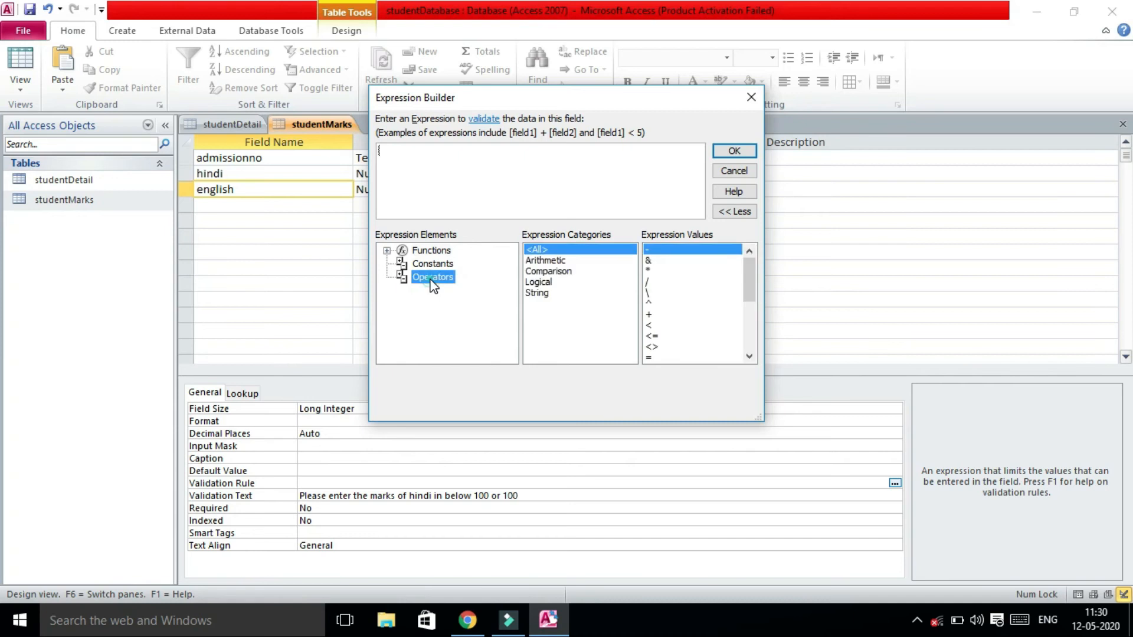
left_click(564, 275)
double_click(657, 262)
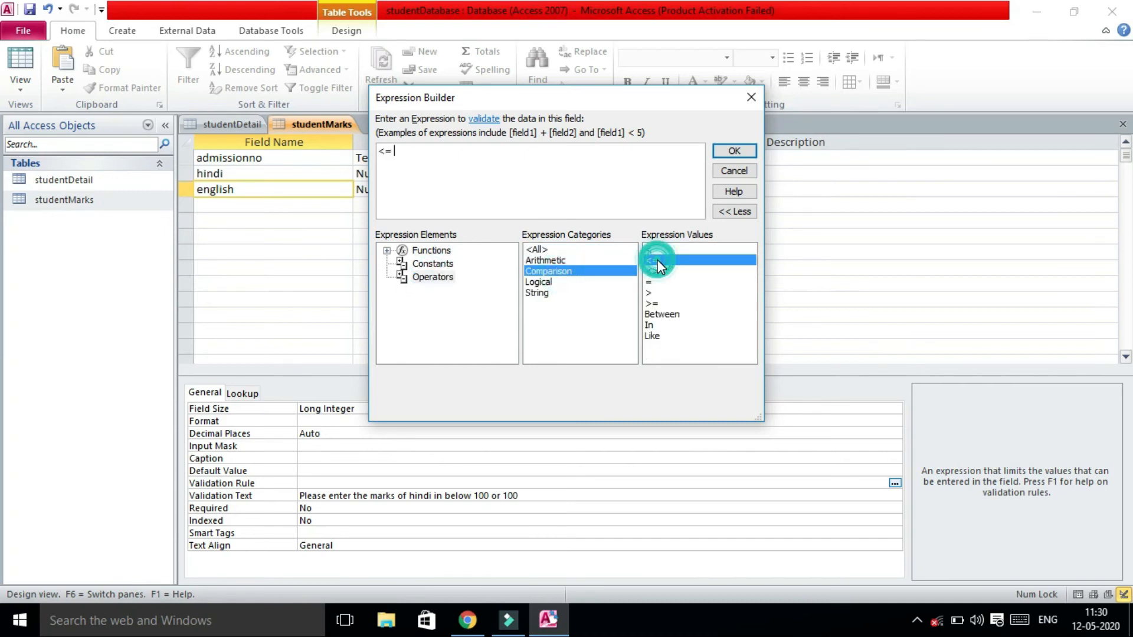
type("10")
left_click(746, 151)
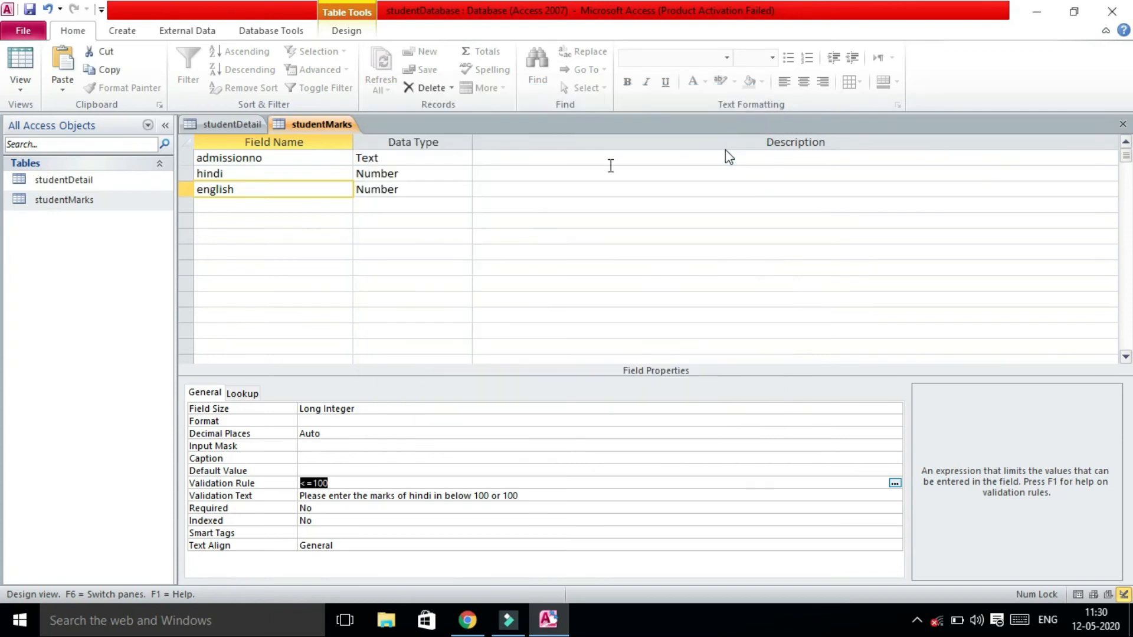
left_click(224, 192)
left_click(217, 204)
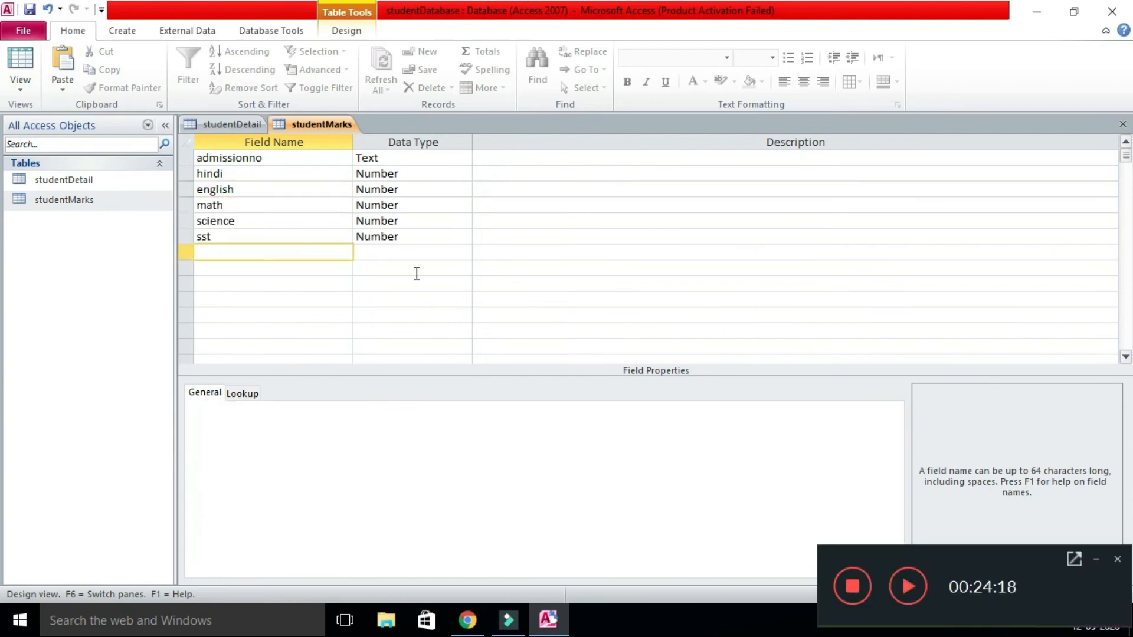
- Add a total field below sst with the Number data type and a default value of 0
key("alt")
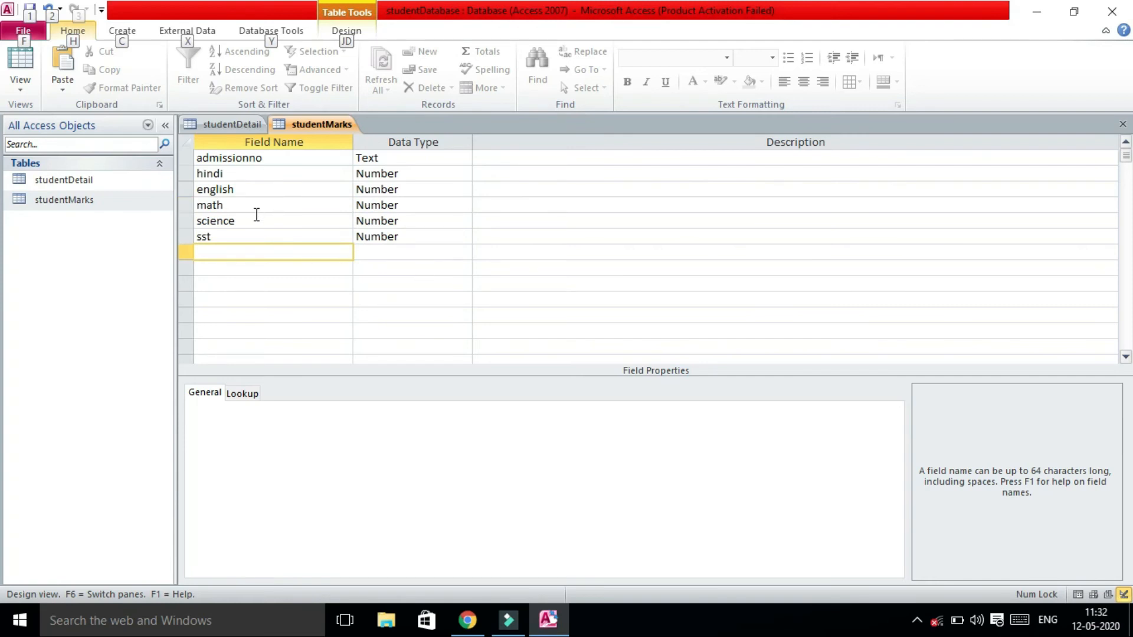
left_click(255, 251)
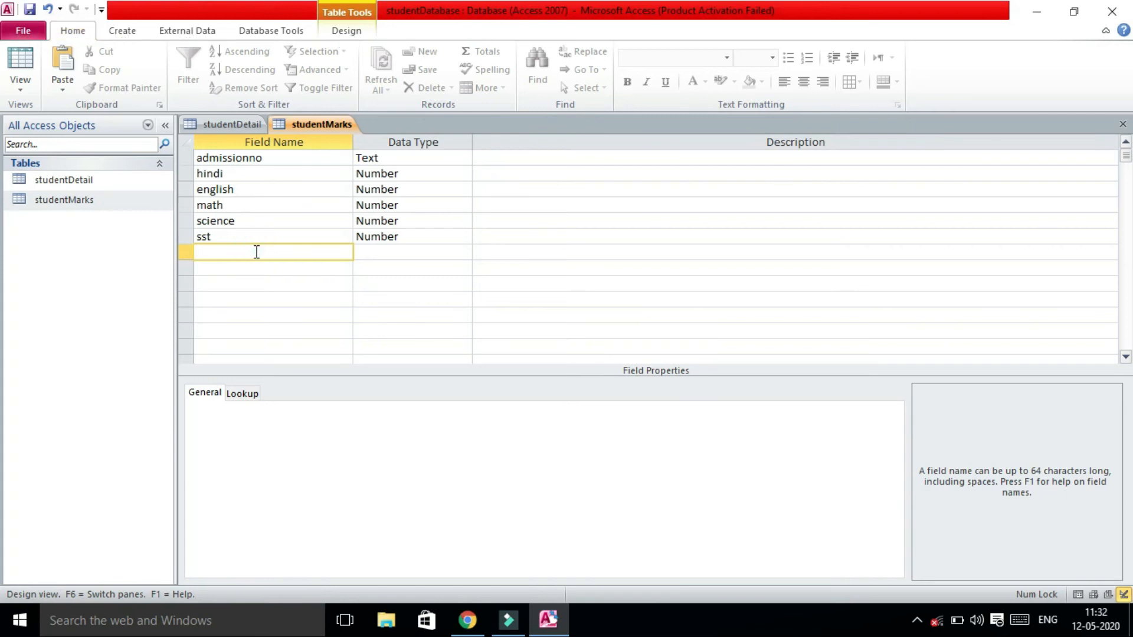
type("total")
key("Tab")
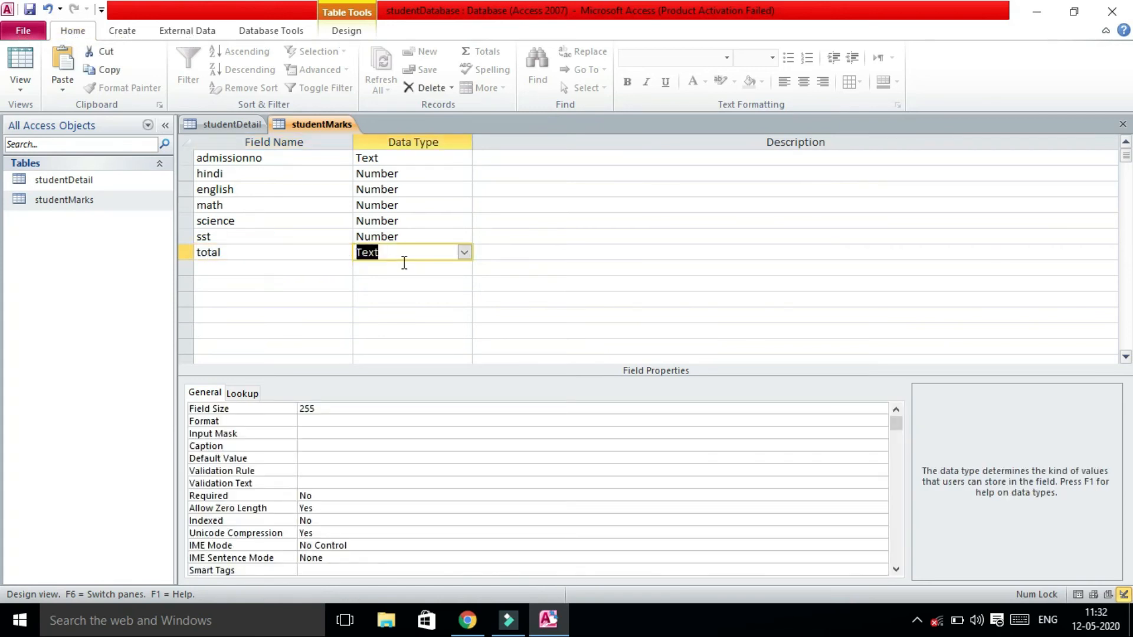
type("n")
key("Tab")
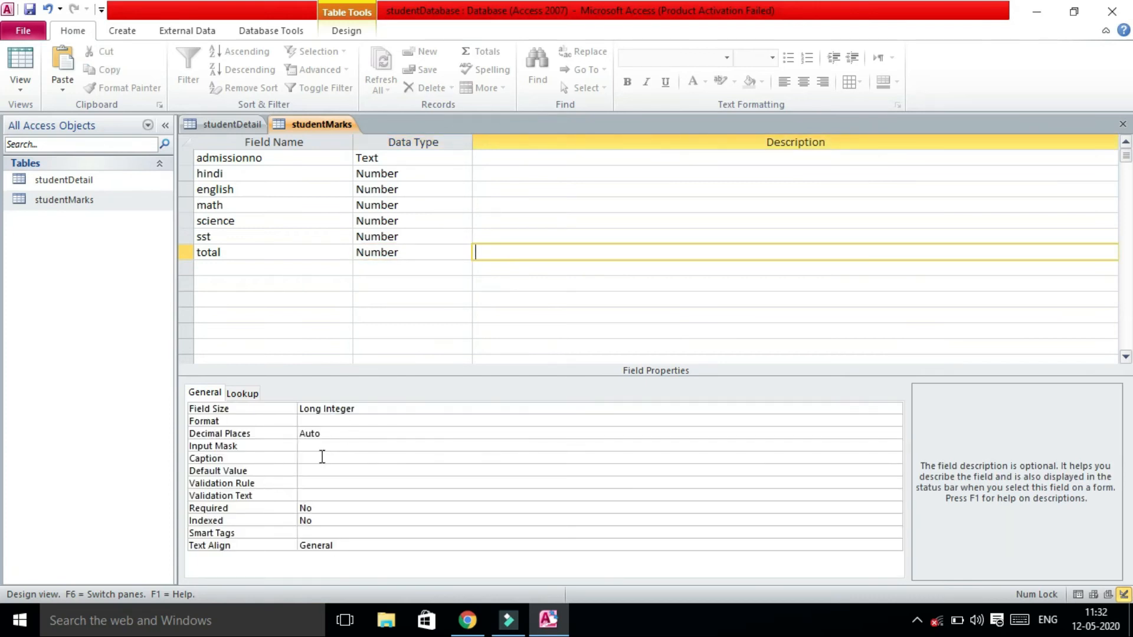
left_click(306, 472)
type("0")
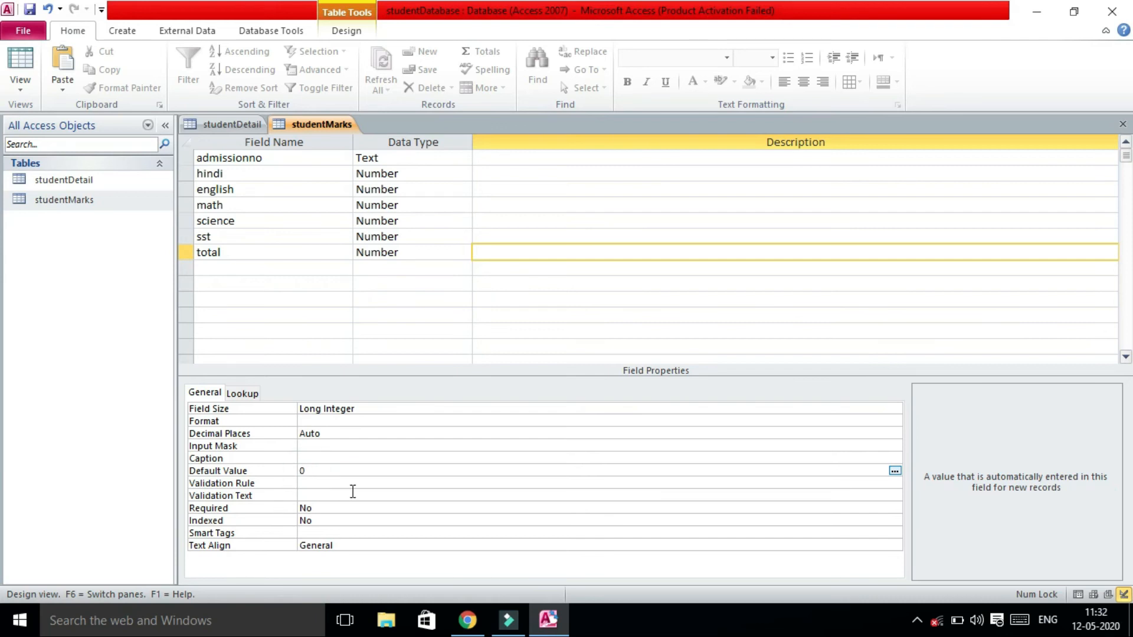
- Add a percentage field with the Number data type and 2 decimal places below total
left_click(321, 267)
type("percentage")
key("Tab")
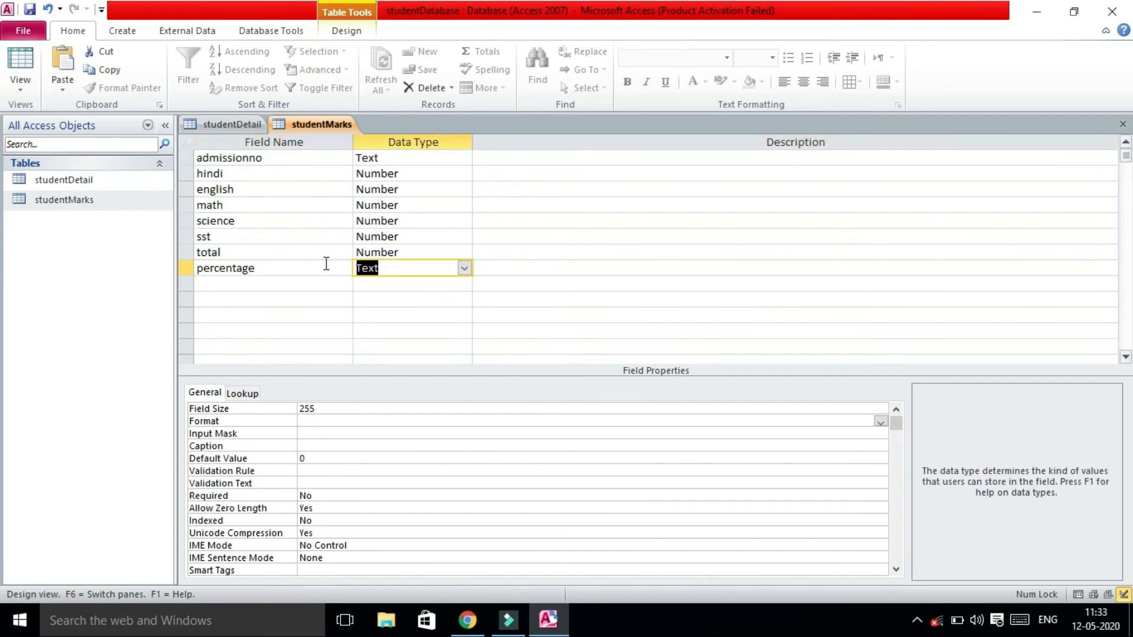
type("nu")
key("Tab")
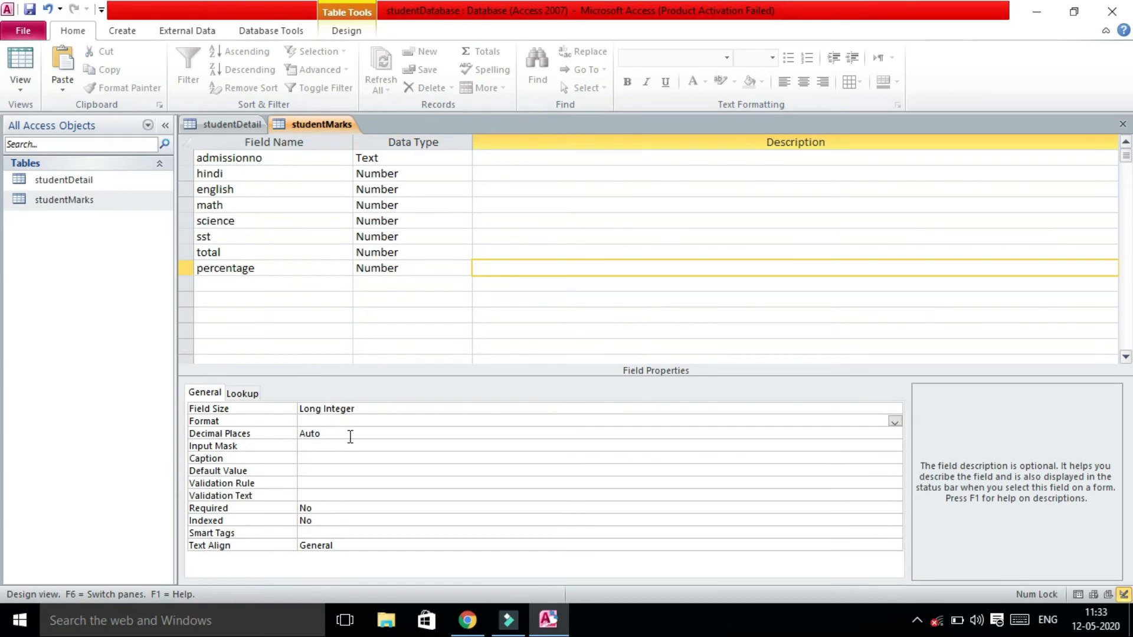
left_click(827, 432)
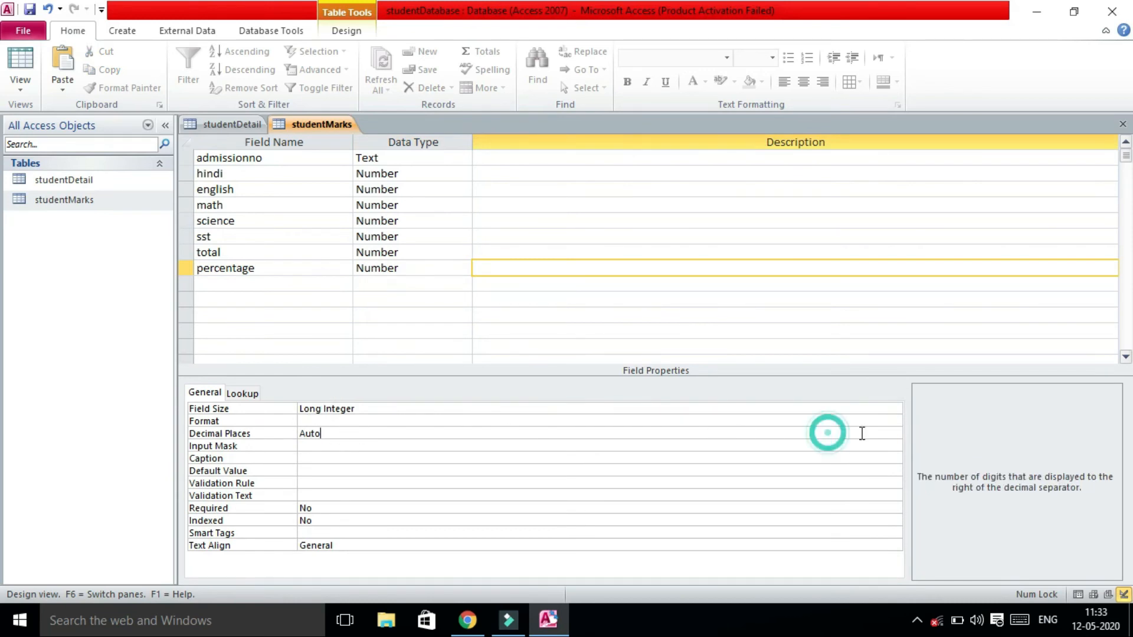
left_click(894, 434)
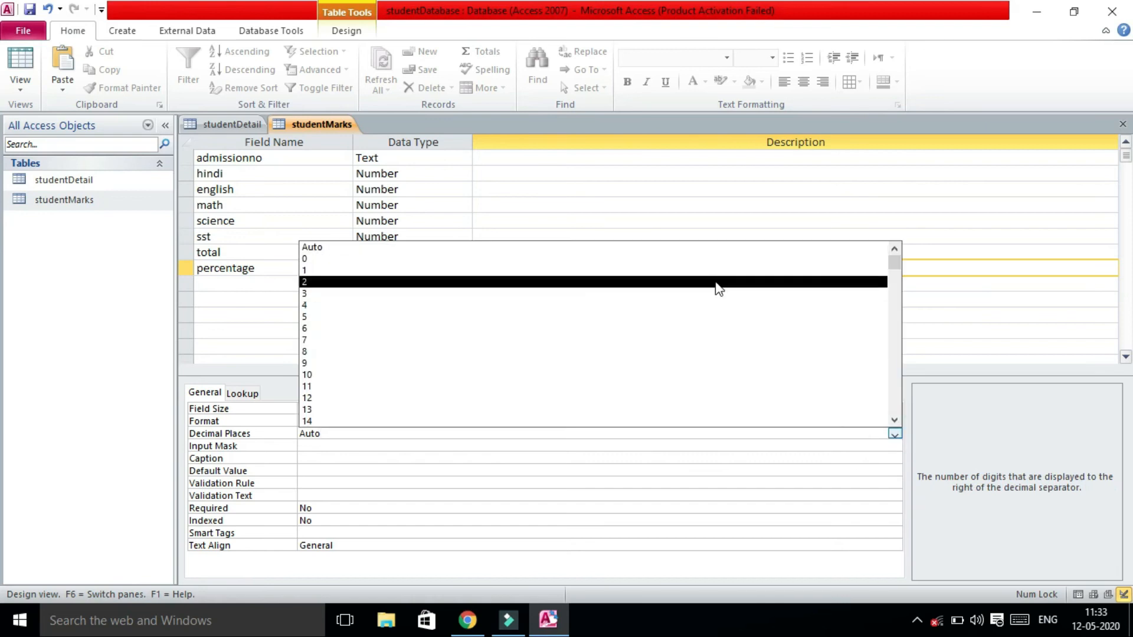
left_click(715, 286)
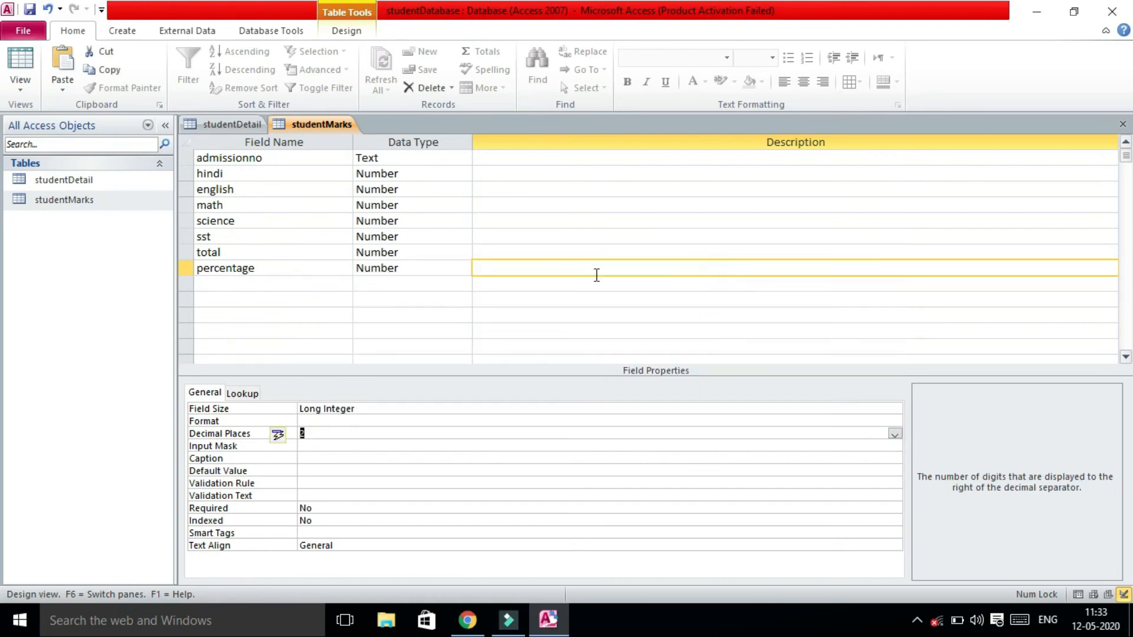
- Add a grade field with the Text data type and a field size of 4 below percentage
left_click(279, 282)
type("grade")
key("Tab")
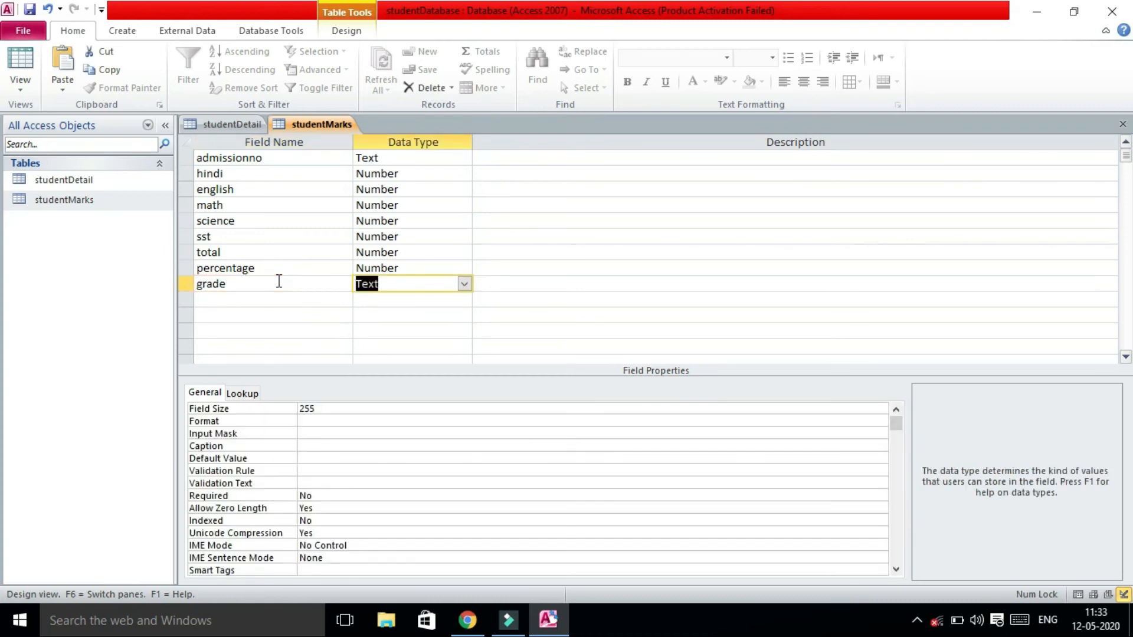
left_click(336, 406)
type("=")
key("BackSpace")
key("BackSpace")
key("BackSpace")
key("BackSpace")
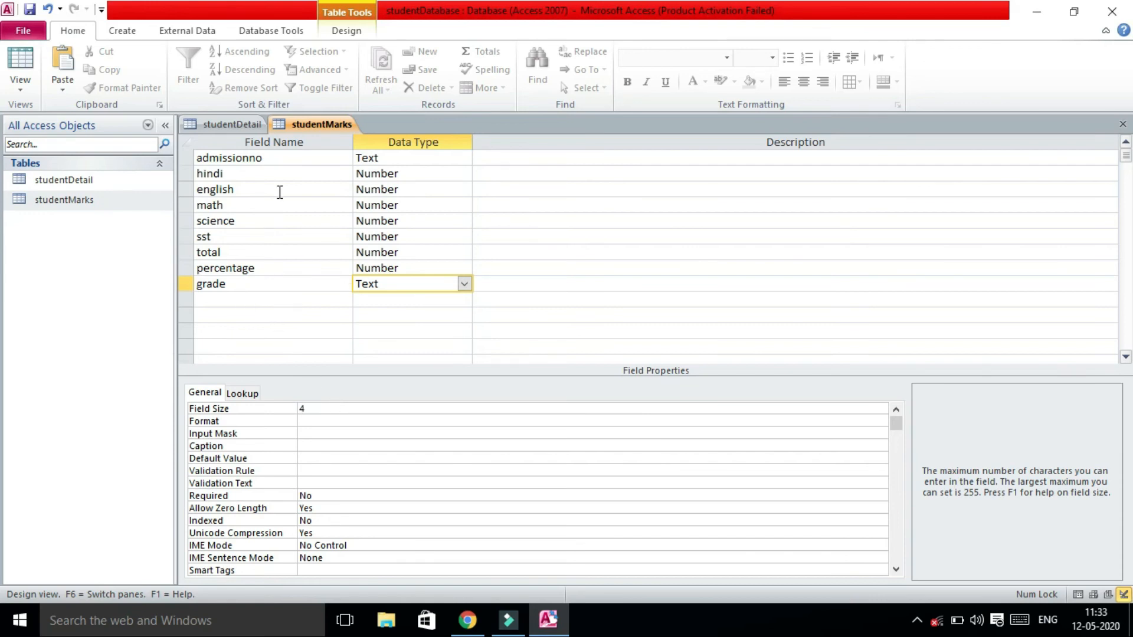
- Close the studentMarks and studentDetail tables, saving the layout changes to studentDetail
left_click(286, 158)
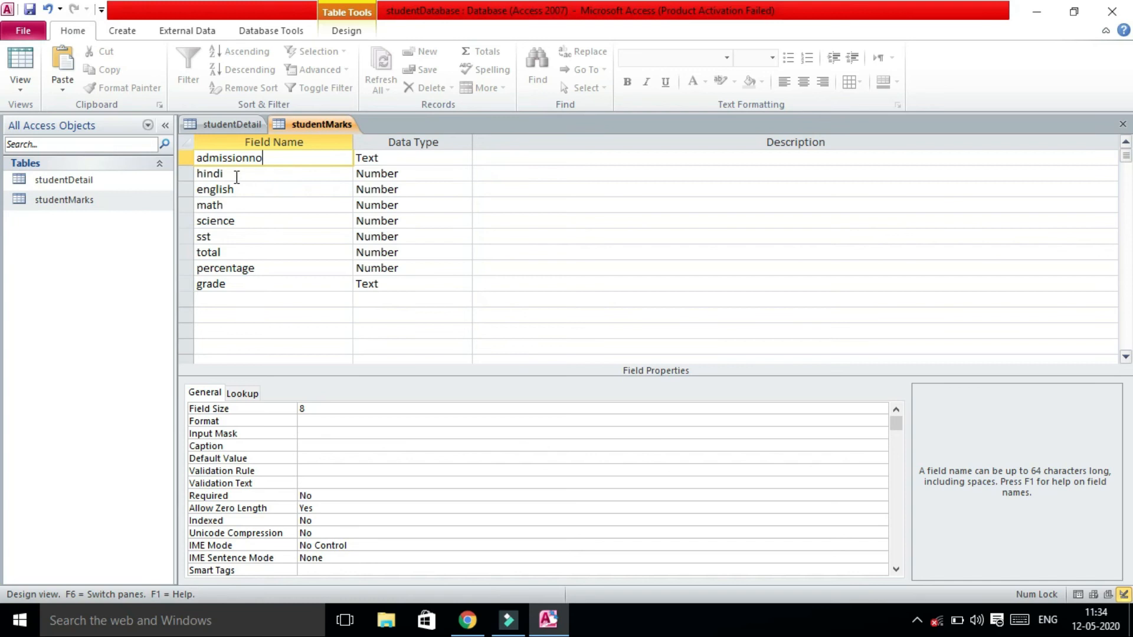
left_click(244, 252)
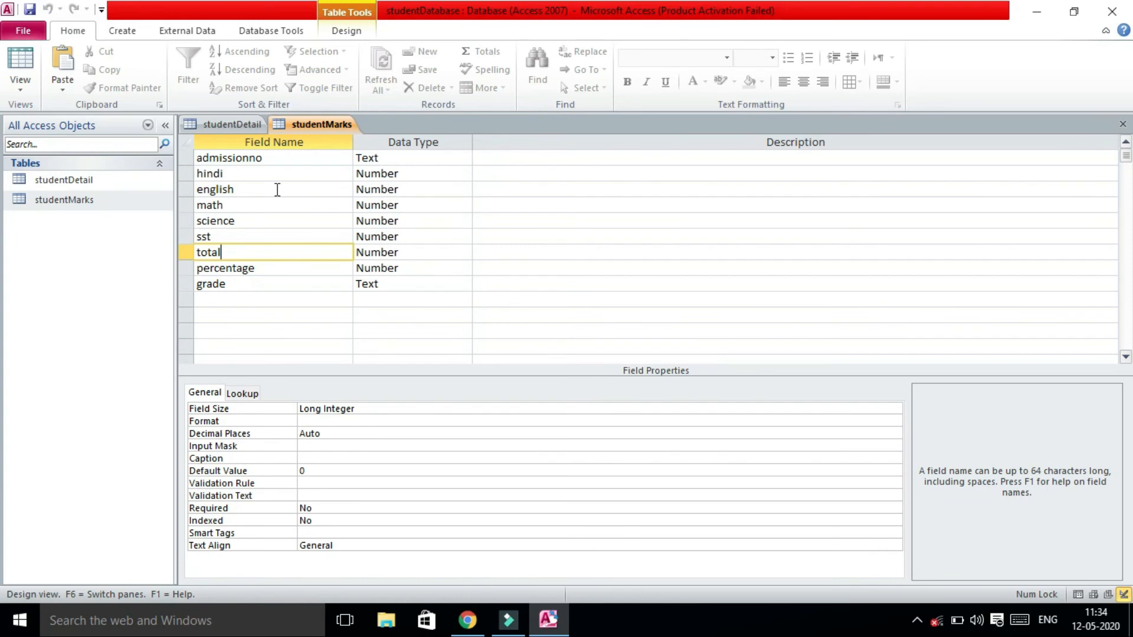
key("ctrl+w")
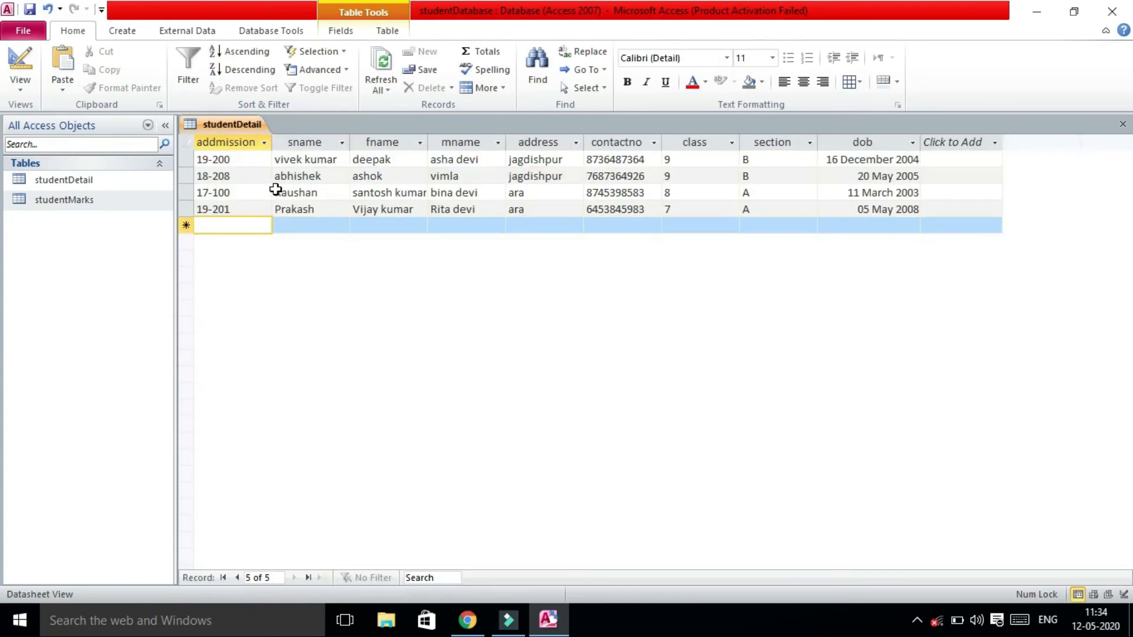
key("ctrl+w")
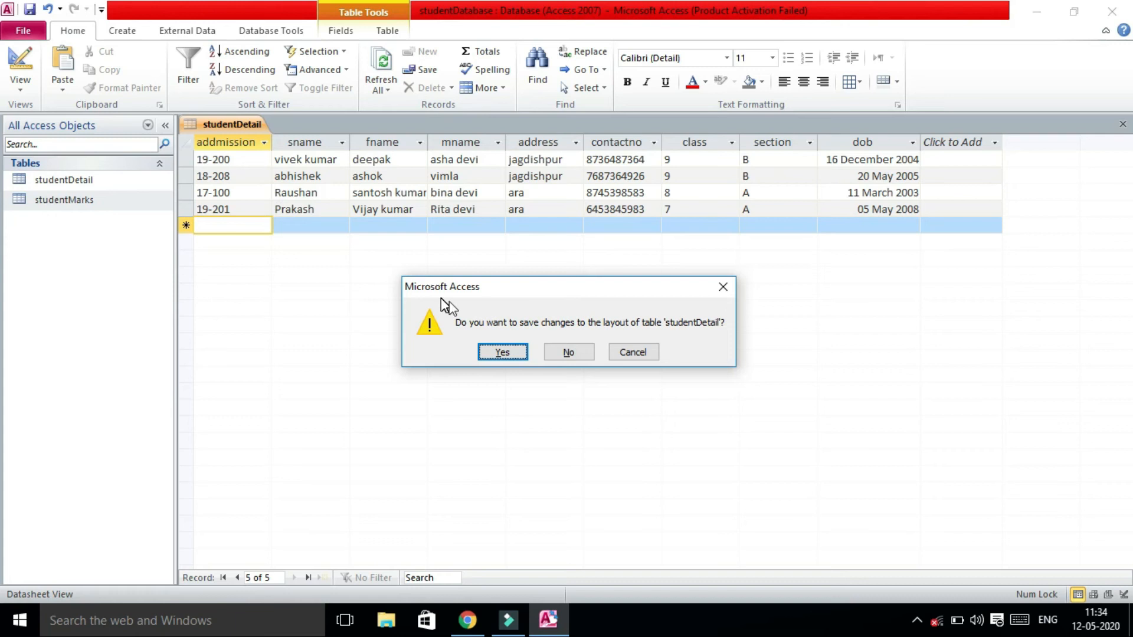
left_click(507, 354)
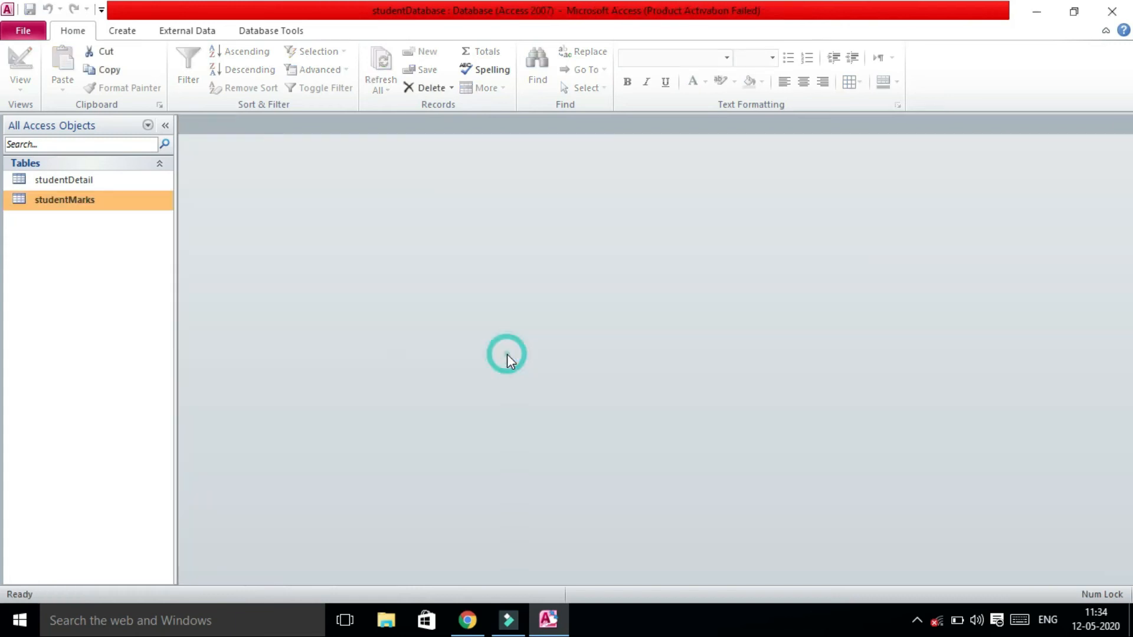
- Open the studentMarks and studentDetail tables in Datasheet view and return to studentMarks
double_click(80, 200)
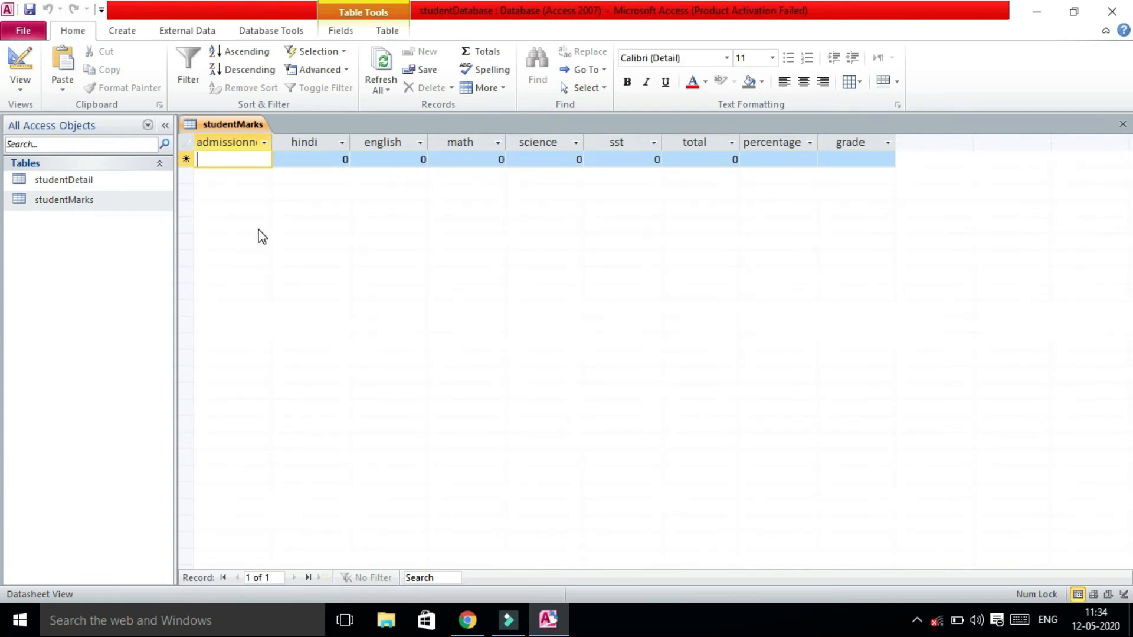
double_click(147, 178)
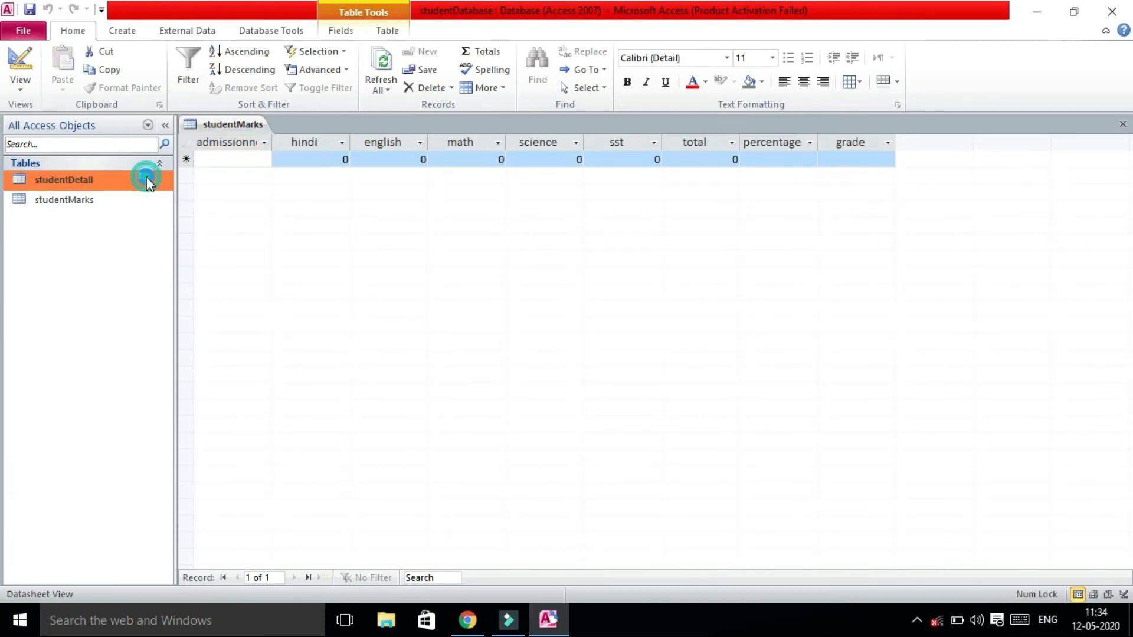
left_click(230, 125)
- Enter the first student's admission number in studentMarks with marks of 67 for hindi, 78 for english and 90 for math
type("17-100")
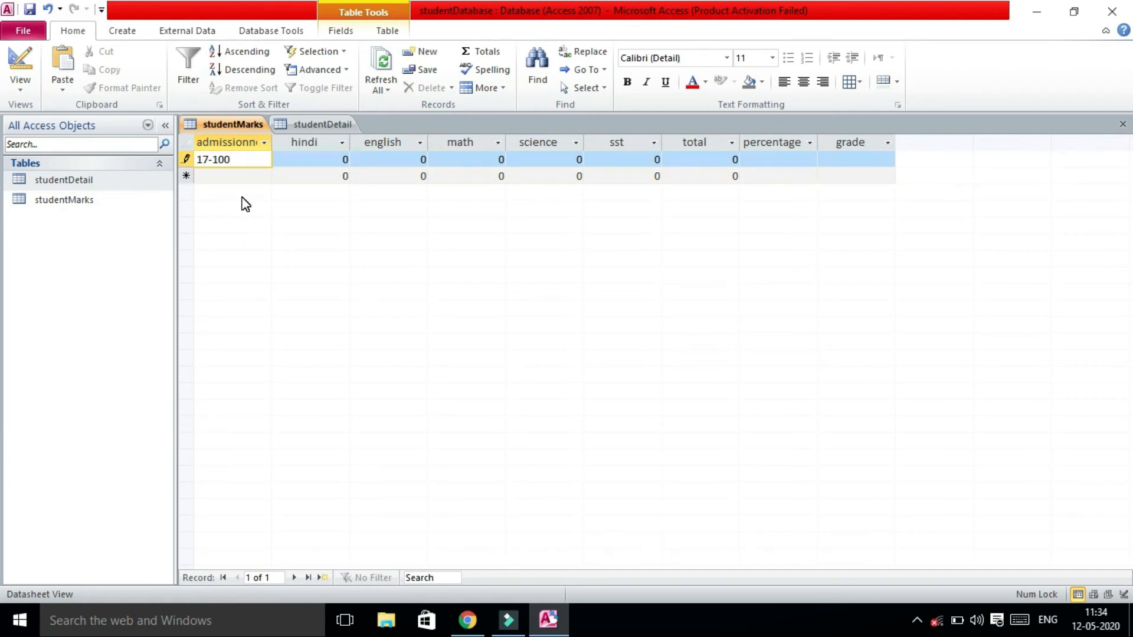
key("Tab")
type("67")
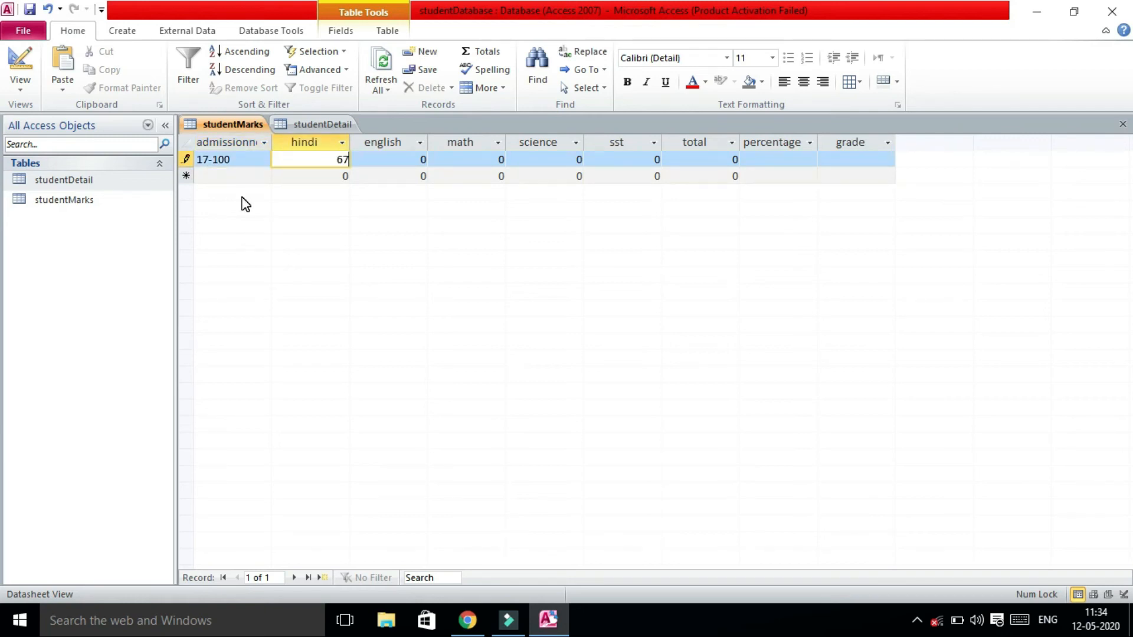
key("Tab")
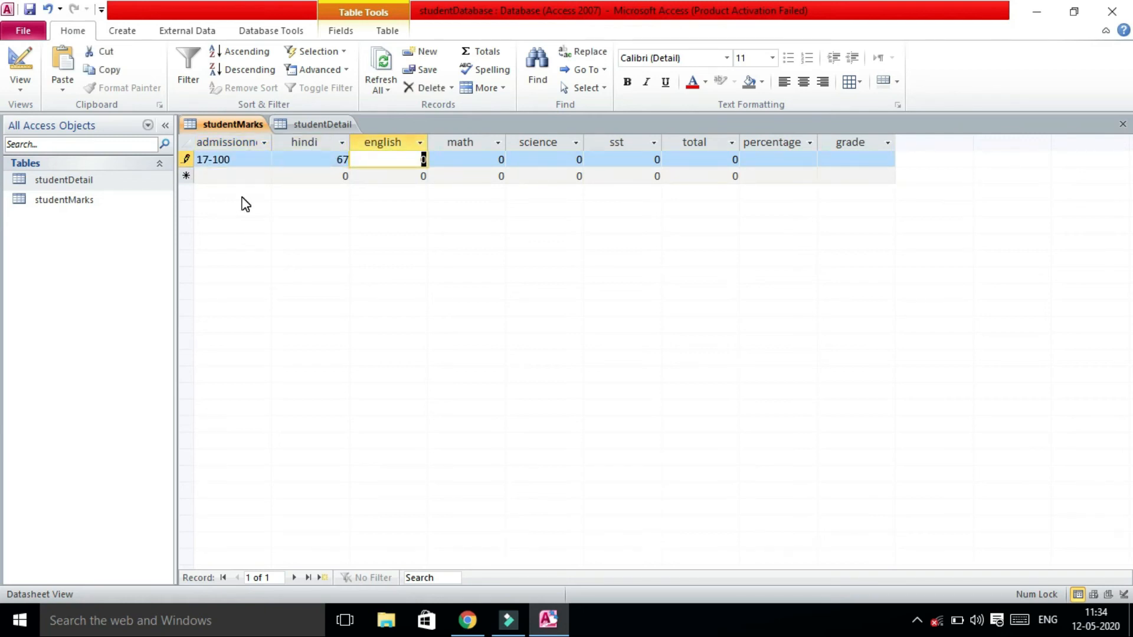
type("78")
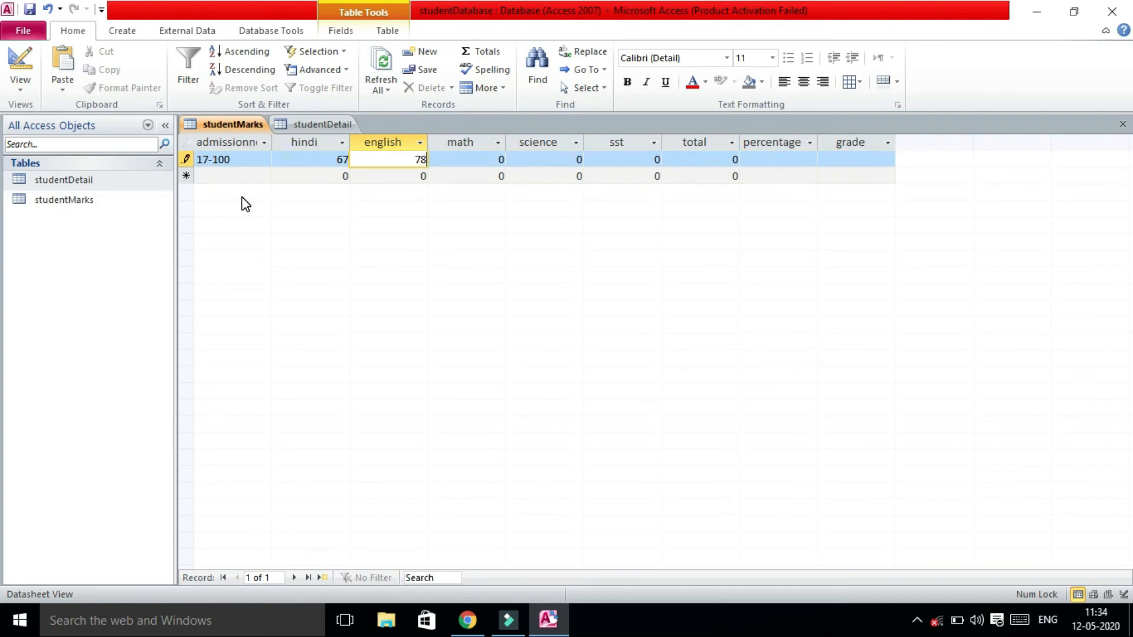
key("Tab")
type("90")
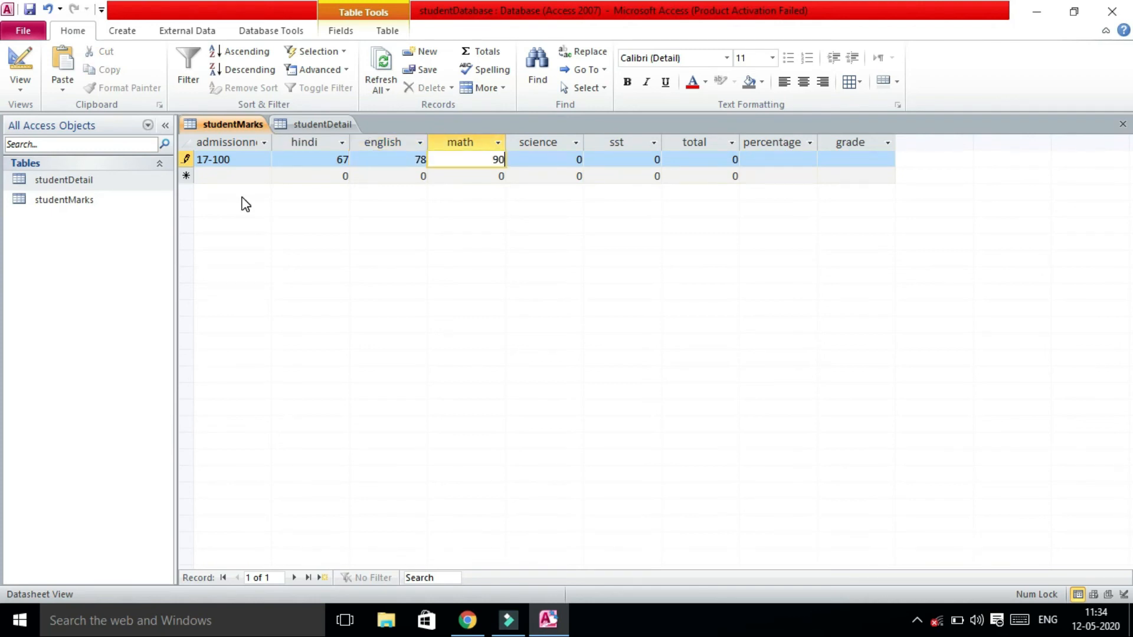
- Try to enter 101 as the first student's science mark, dismiss the alert and clear the value
key("Tab")
type("101")
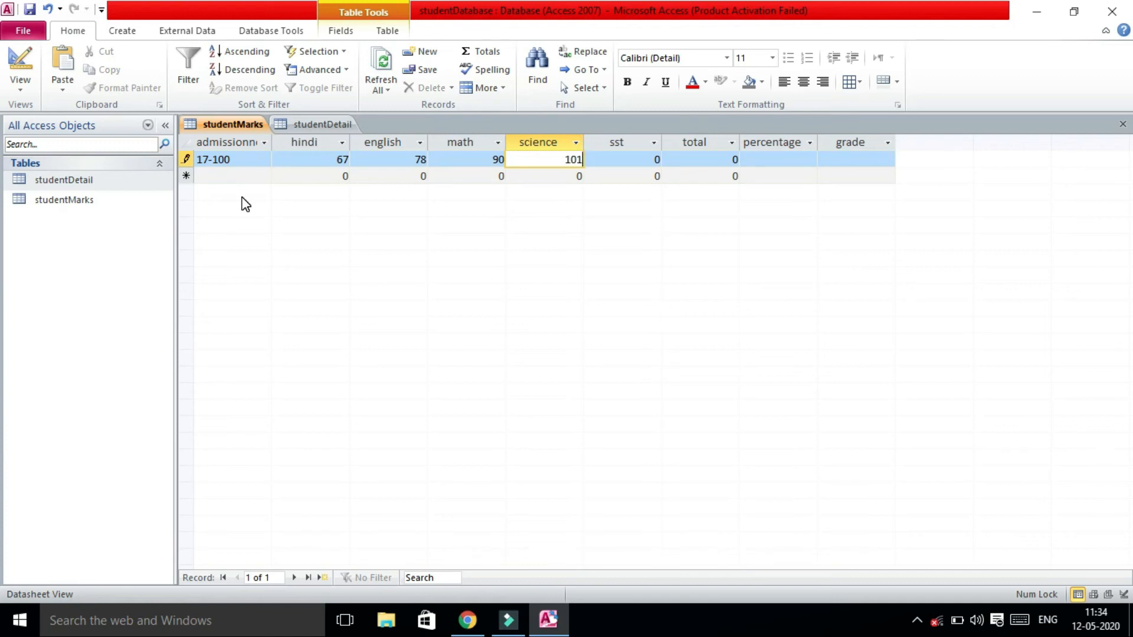
key("Tab")
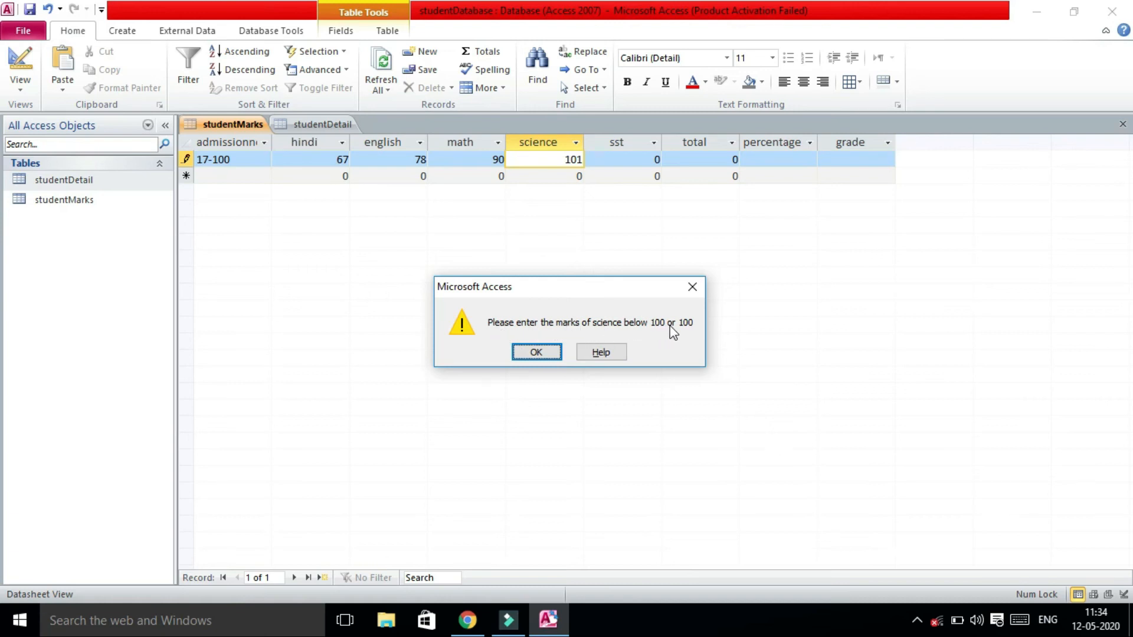
left_click(536, 352)
key("BackSpace")
key("BackSpace")
key("BackSpace")
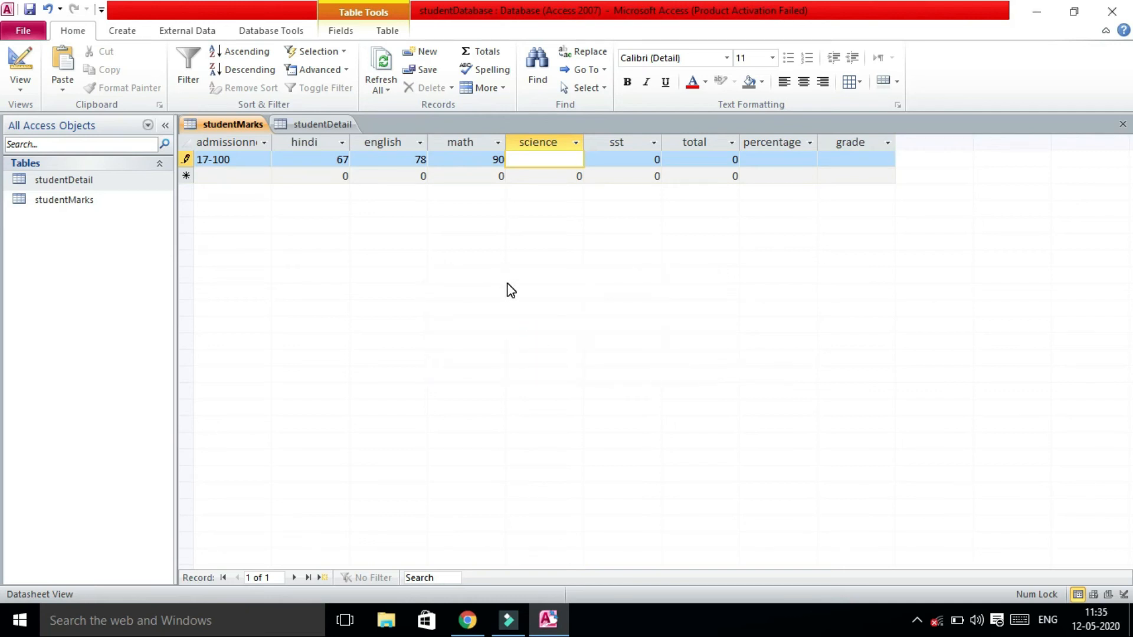
- Enter 89 for science and 88 for sst in the first student's record, and move to a new record
type("89")
key("Tab")
type("88")
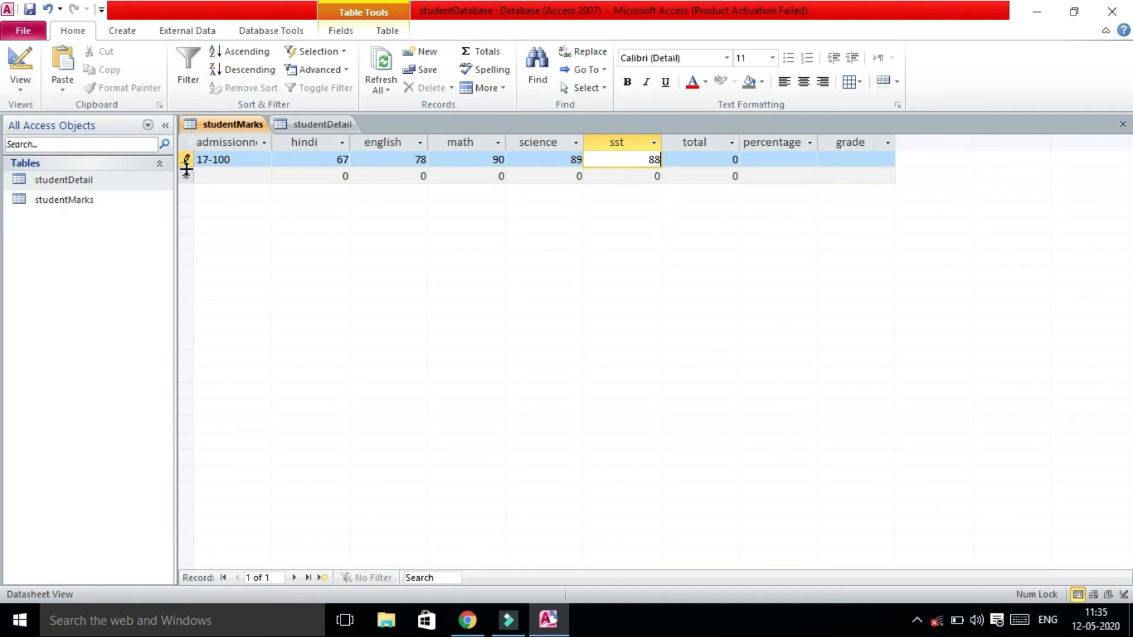
left_click(254, 177)
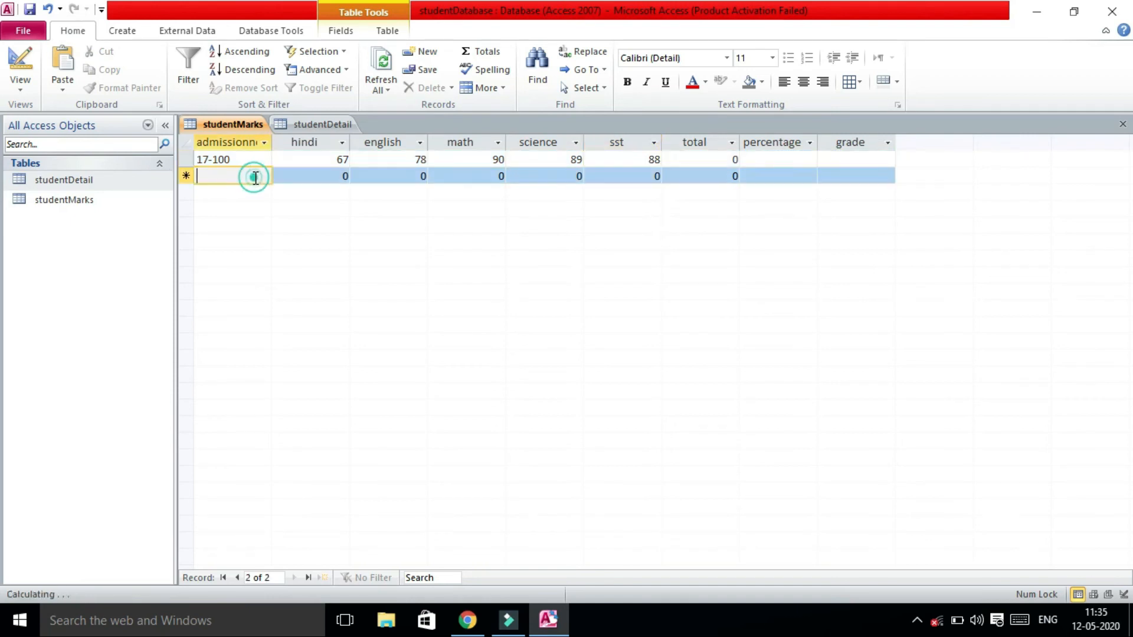
- Check the second student's admission number in studentDetail and enter it in the new studentMarks record
left_click(310, 125)
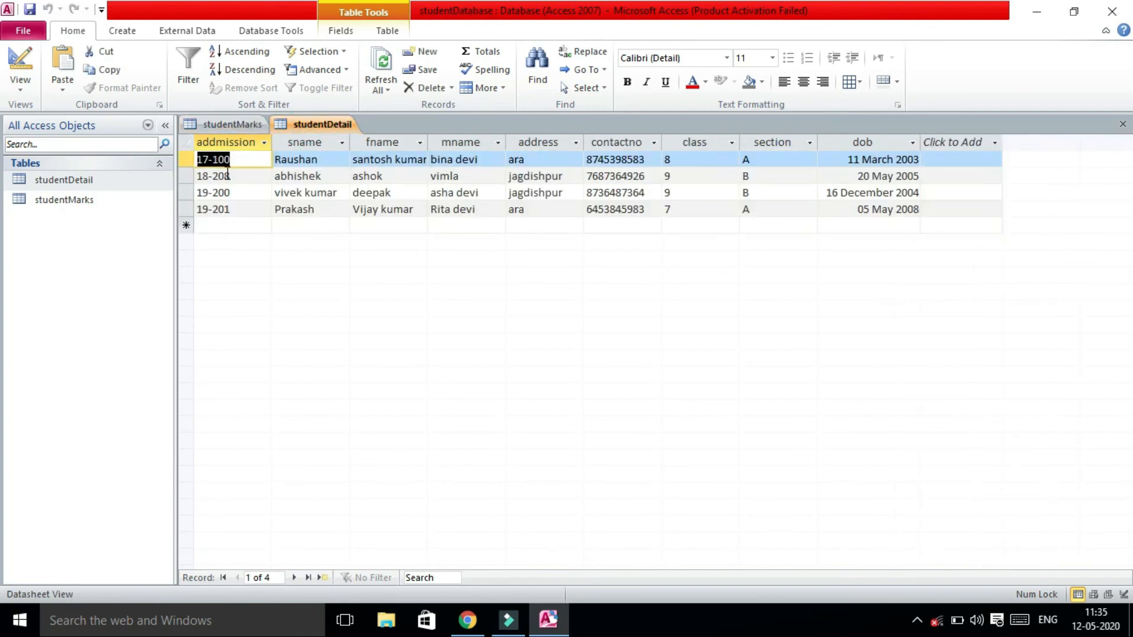
left_click(232, 122)
type("1")
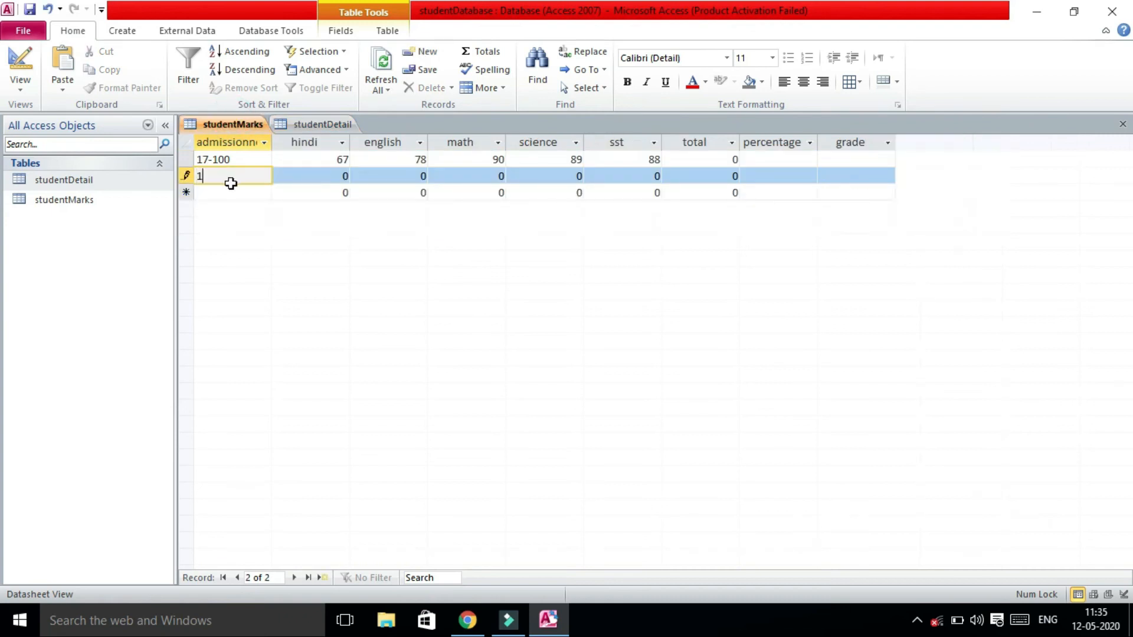
type("8-208")
key("Tab")
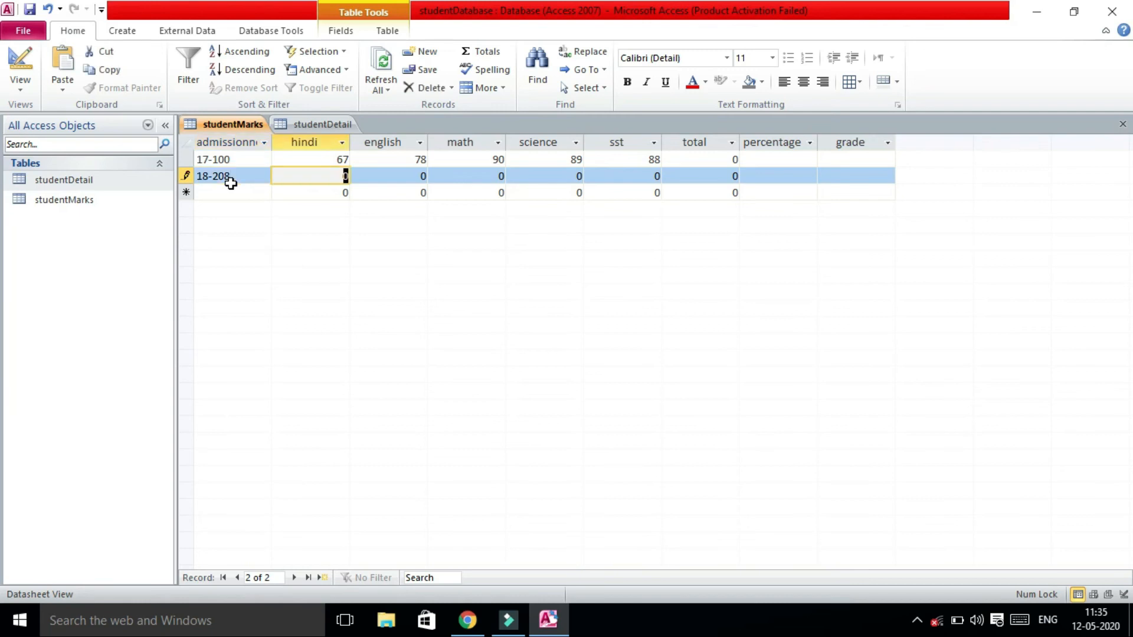
- Enter the second student's marks: 55 for hindi, 77 for english, 67 for math, 60 for science and 68 for sst
type("55")
key("Tab")
type("77")
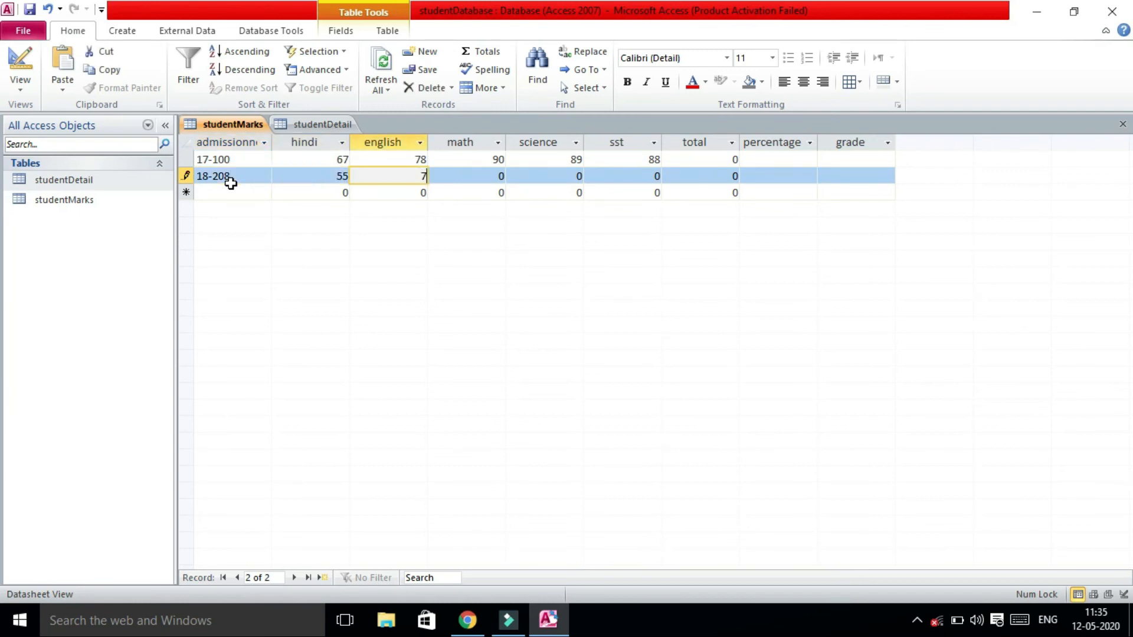
key("Tab")
key("Tab")
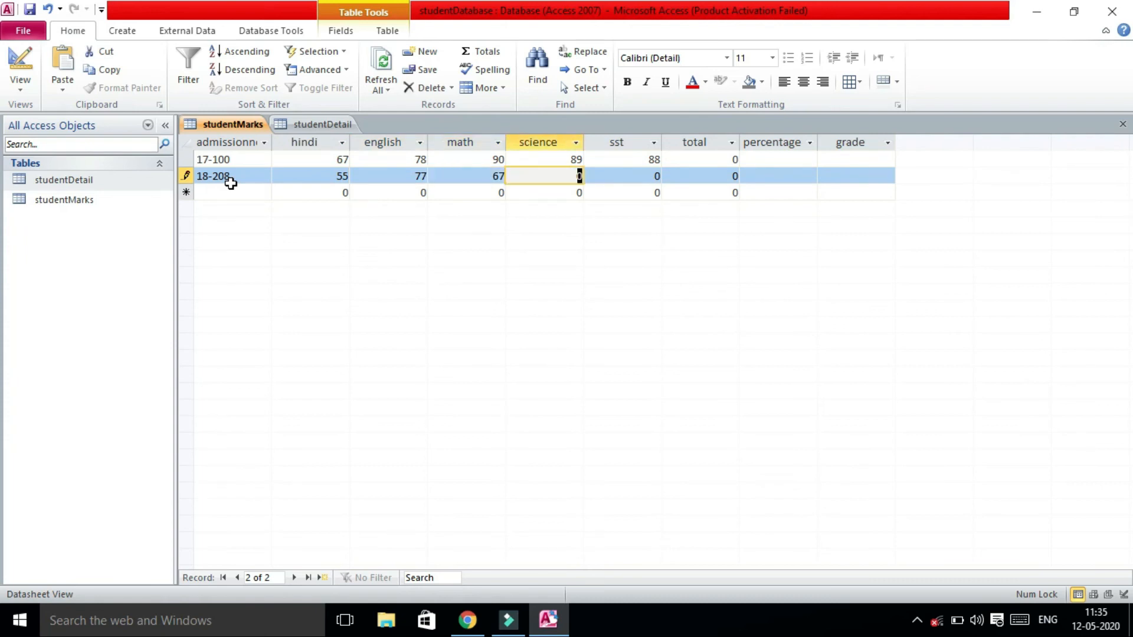
type("60")
key("Tab")
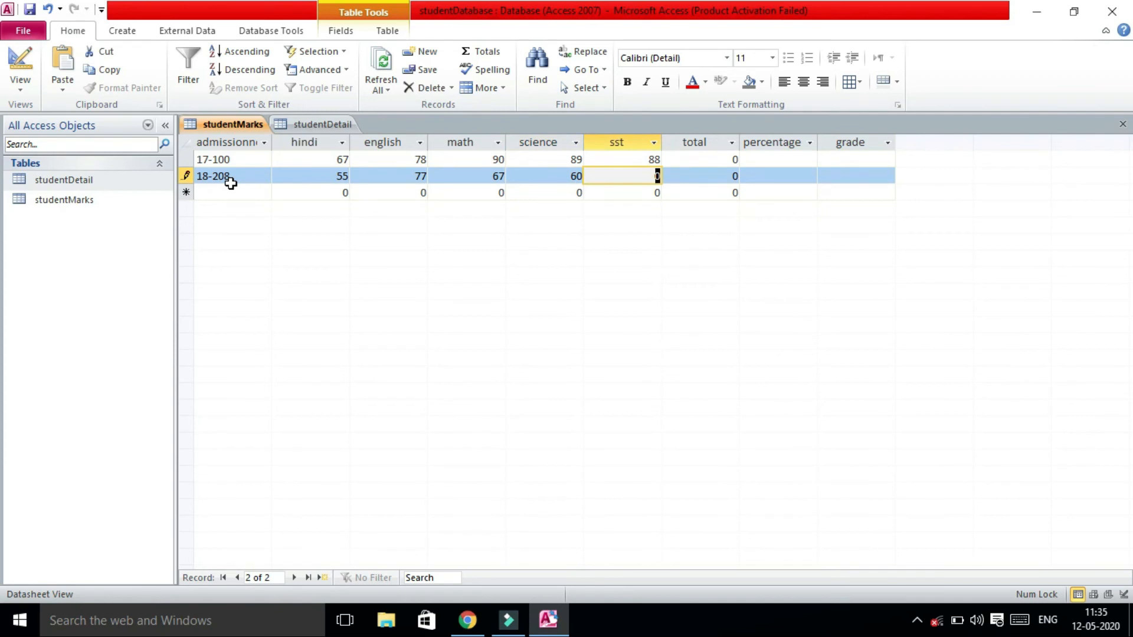
type("68")
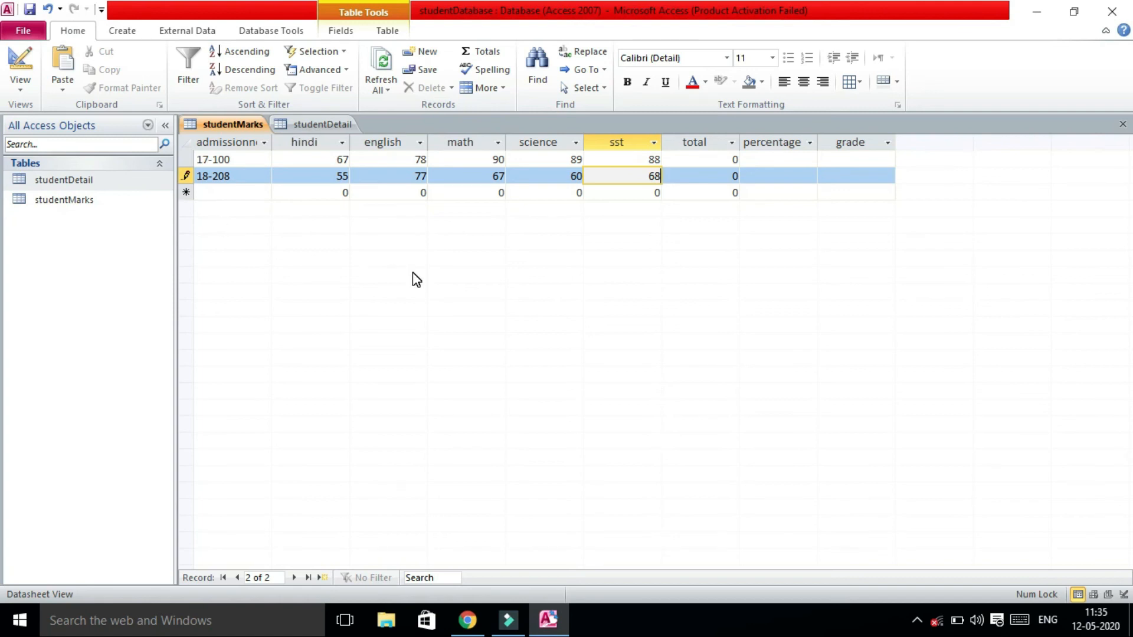
- Close both open tables and open studentMarks in Design view
middle_click(256, 131)
middle_click(256, 131)
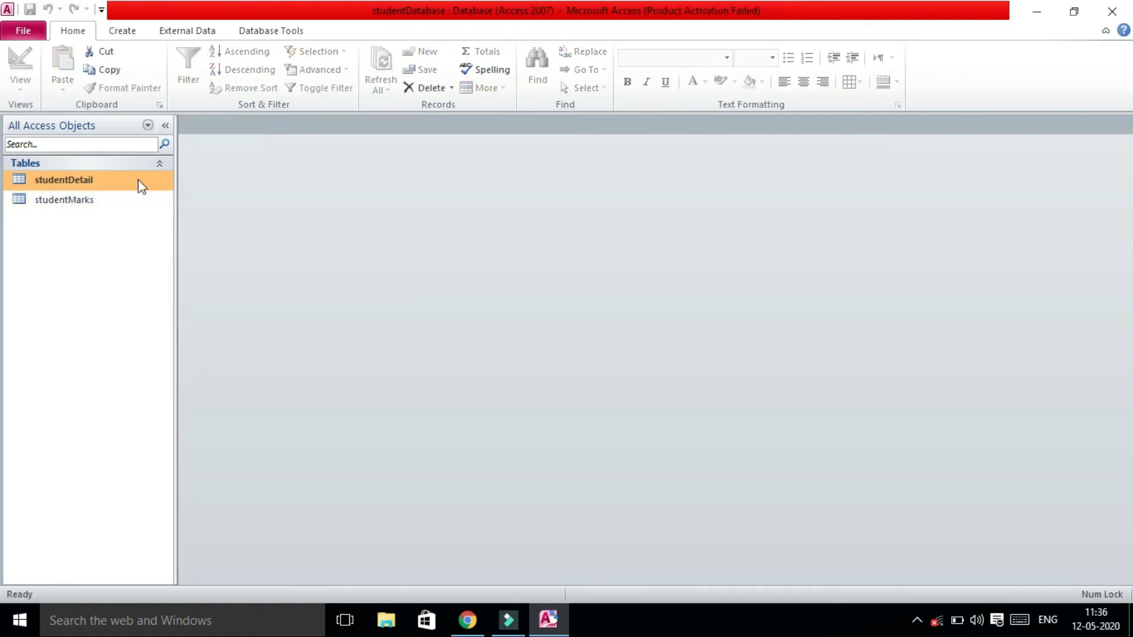
left_click(85, 207)
right_click(86, 208)
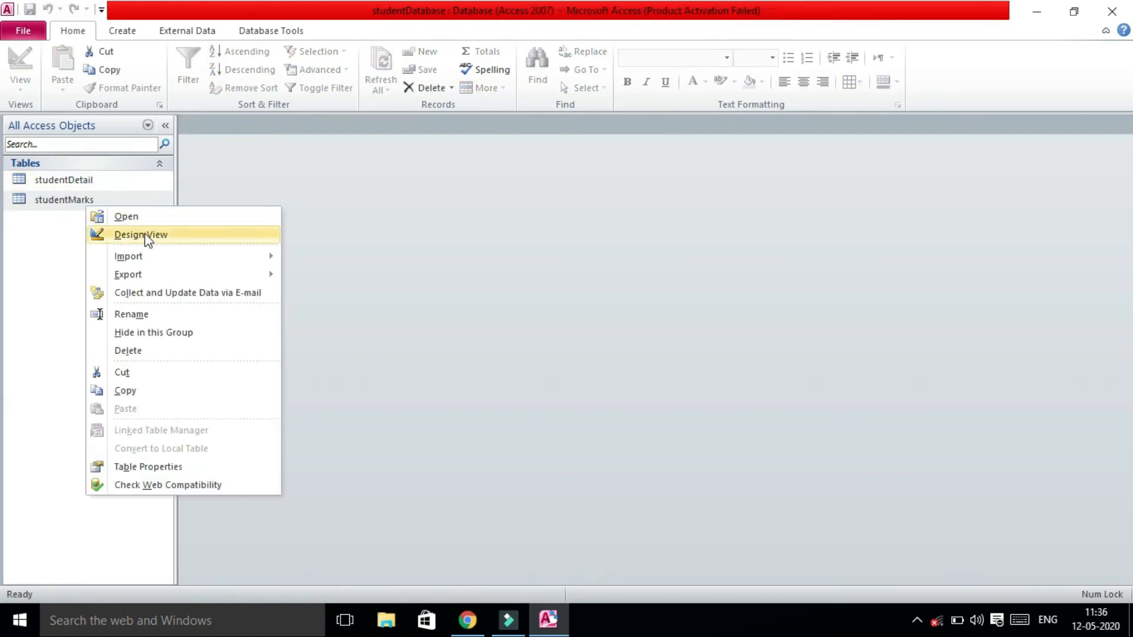
left_click(148, 240)
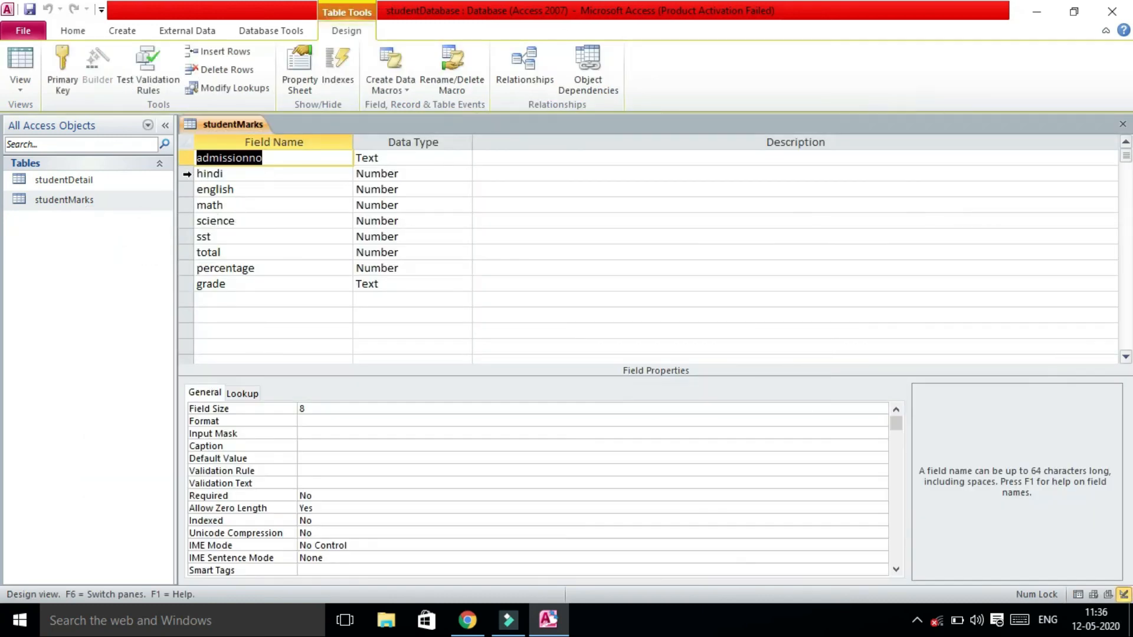
- Insert a new field named examtype between admissionno and hindi
left_click(184, 175)
right_click(183, 176)
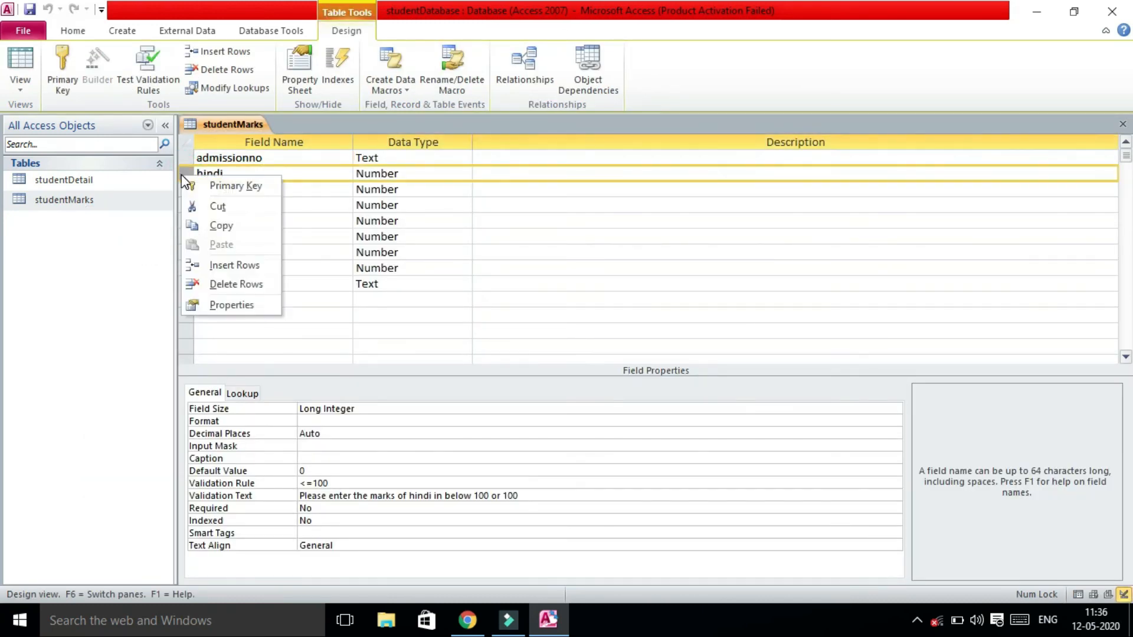
left_click(222, 266)
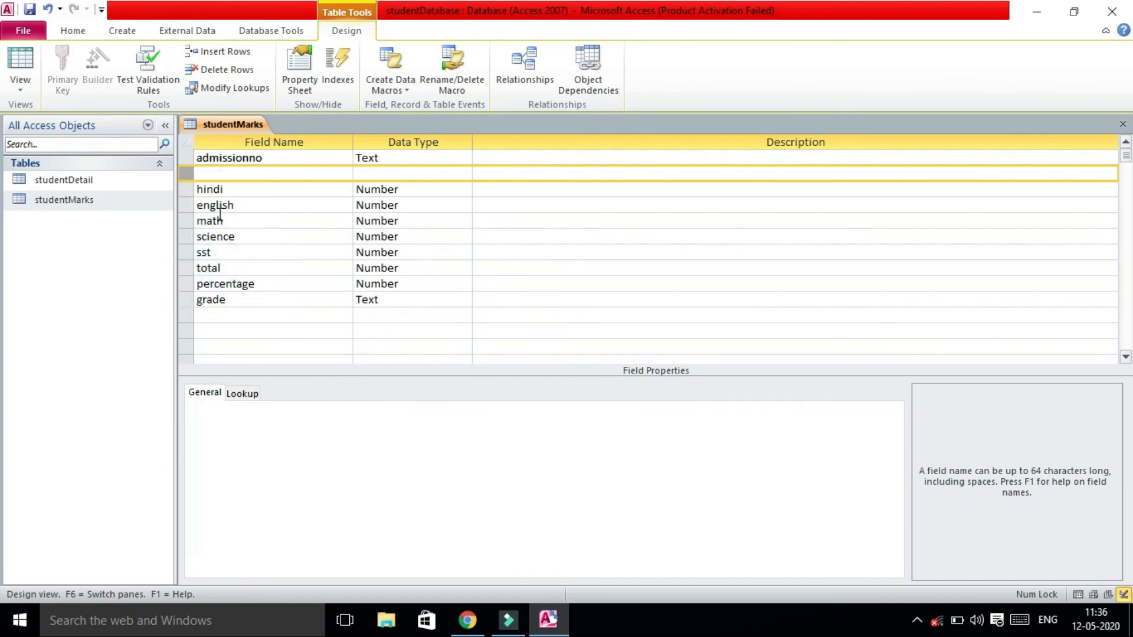
left_click(218, 173)
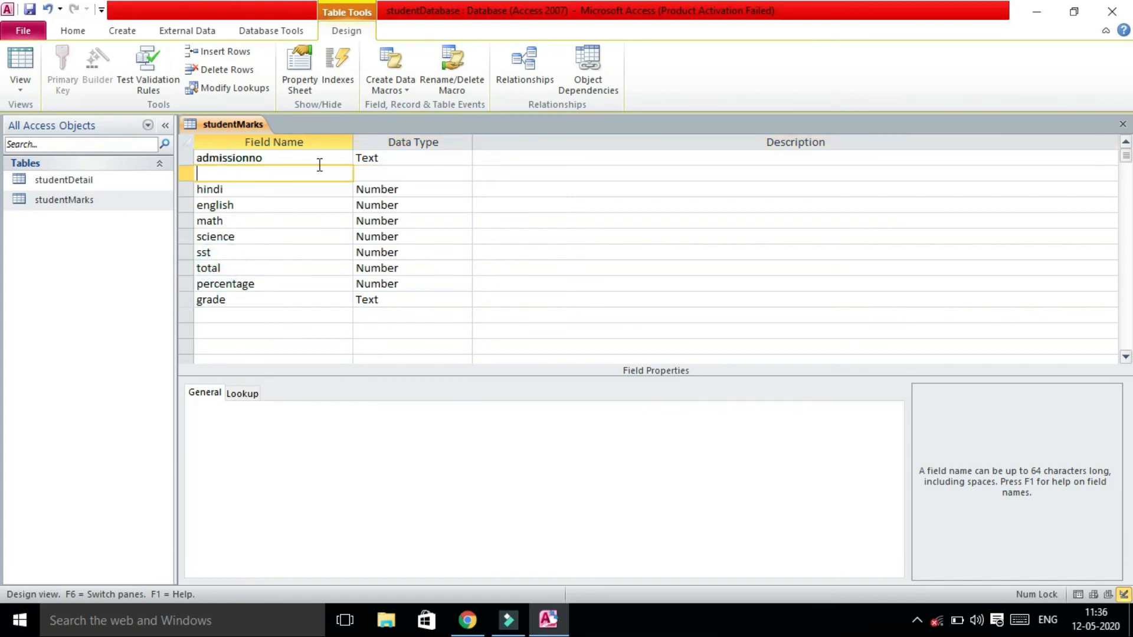
type("examtype")
key("Tab")
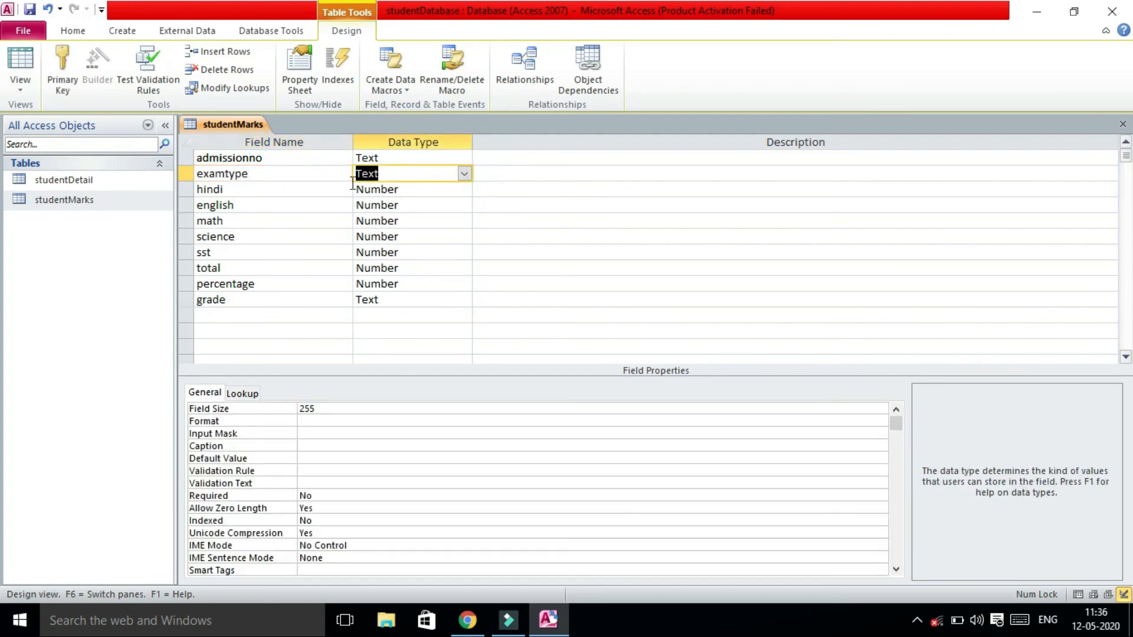
- Start the Lookup Wizard as the data type of examtype and choose to type in the lookup values
left_click(463, 173)
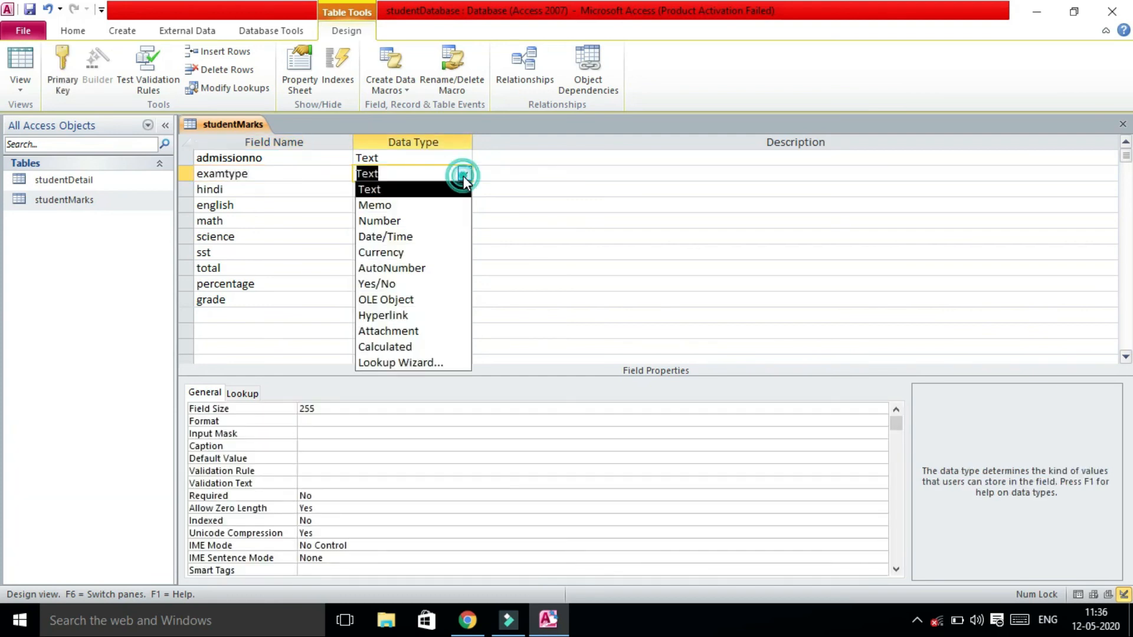
left_click(420, 361)
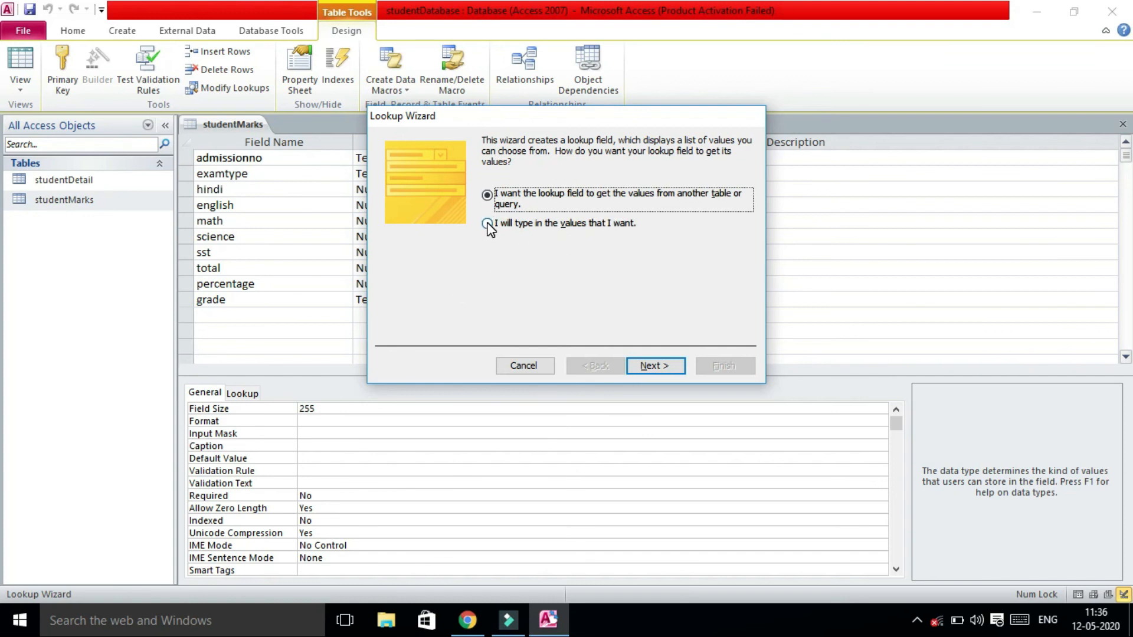
left_click(488, 224)
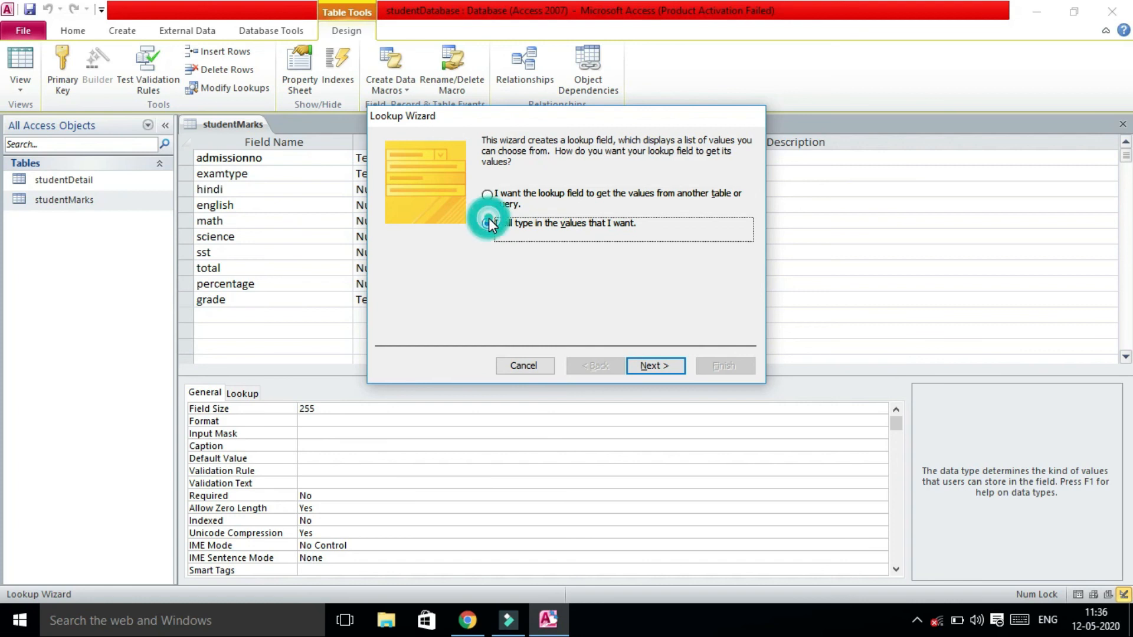
left_click(645, 366)
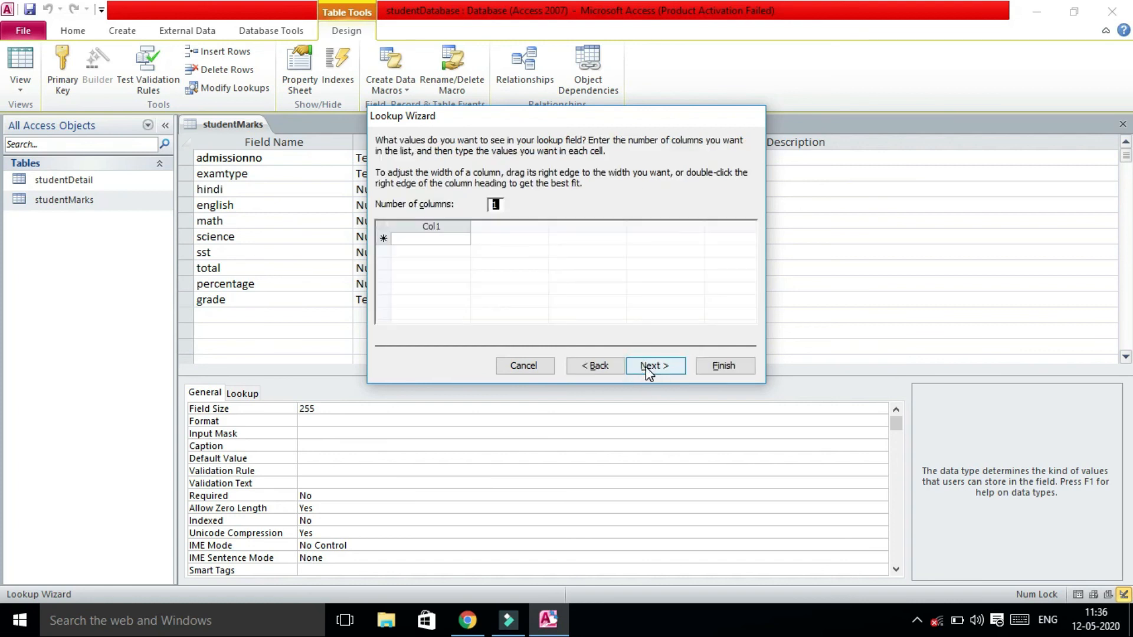
- Enter Unit Test 1 and Unit Test 2 as the first two lookup values in Col1
left_click(433, 238)
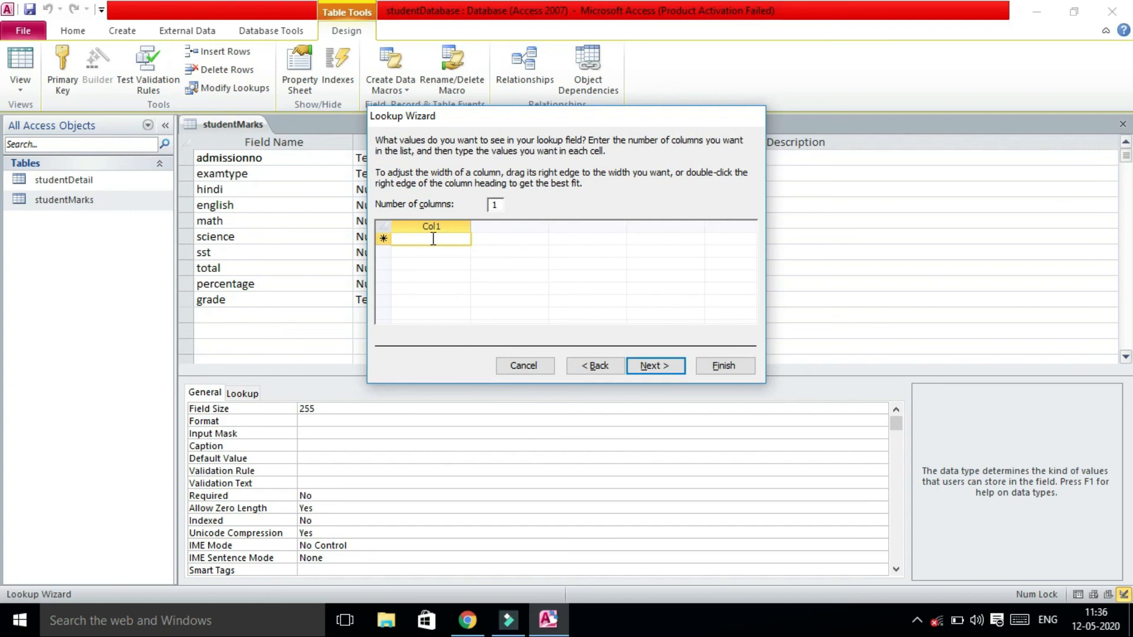
type("Unit ")
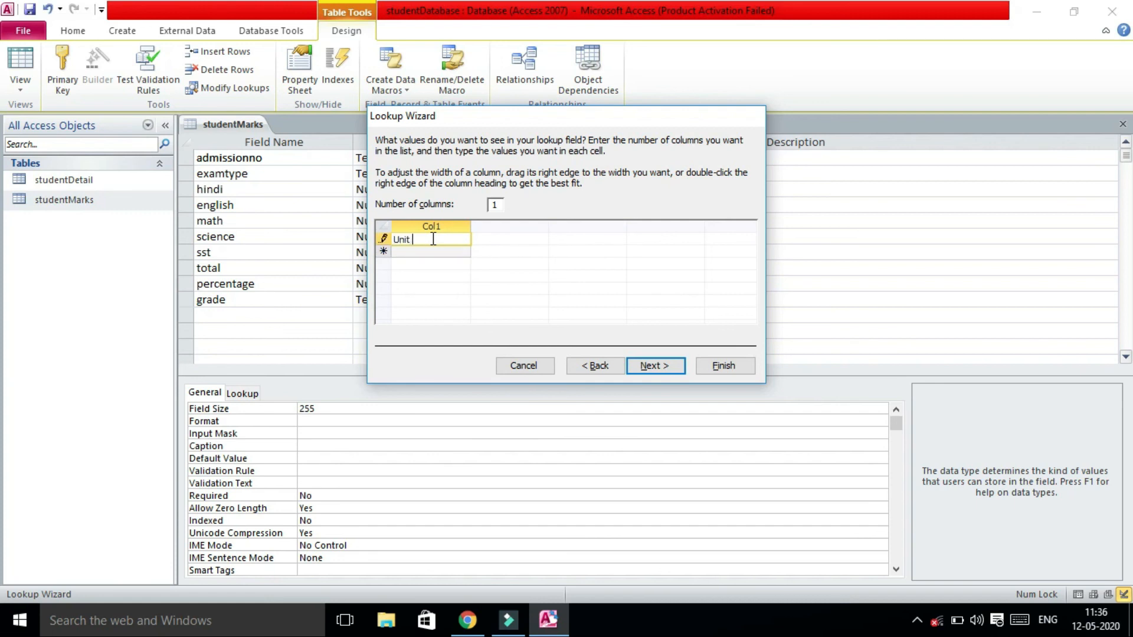
type("Test 1")
key("shift+Home")
key("ctrl+c")
key("Down")
type("Unit Test 2")
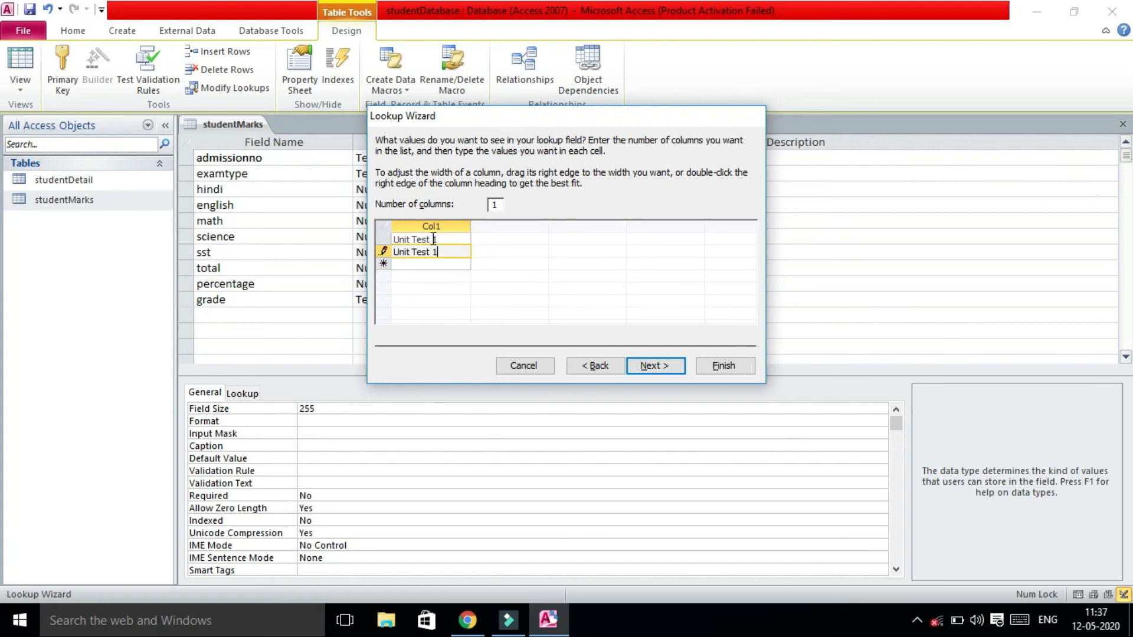
- Add Unit Test 3 and Unit Test 4 to the lookup list by reusing the copied Unit Test 1 text
key("Down")
key("ctrl+v")
key("BackSpace")
type("3")
key("Down")
key("ctrl+v")
key("BackSpace")
type("4")
- Add Half Yearly and Final exam as the last two lookup values
key("Down")
type("Half Yearly")
key("Down")
type("Final exam")
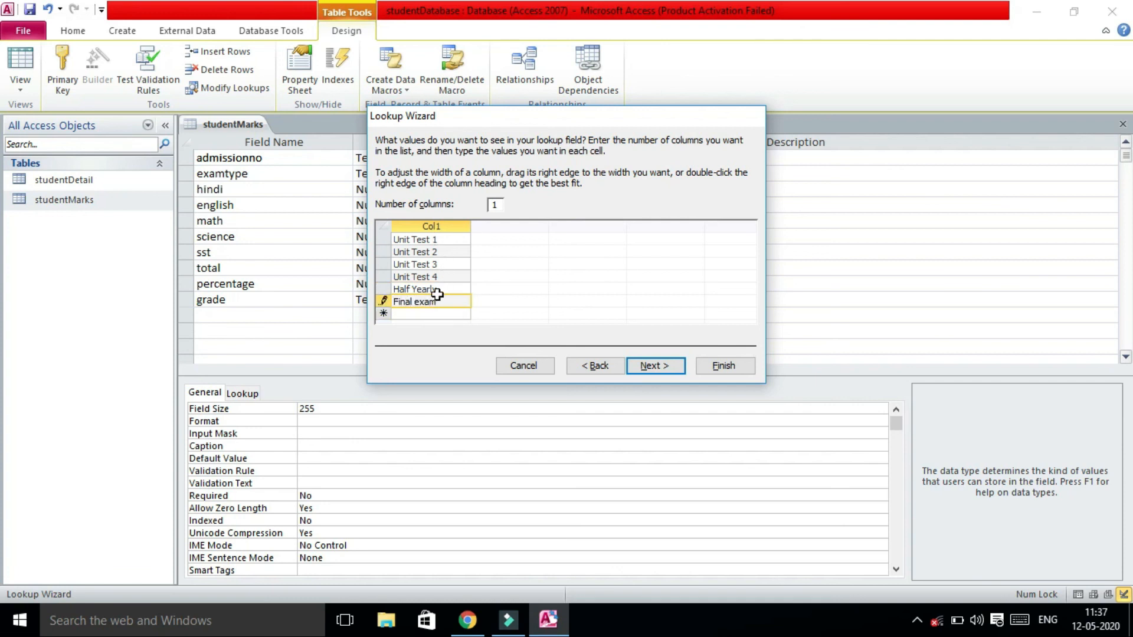
- Extend the Half Yearly value to Half Yearly Exam and correct the last value to Final Exam
left_click(441, 290)
type("Exam")
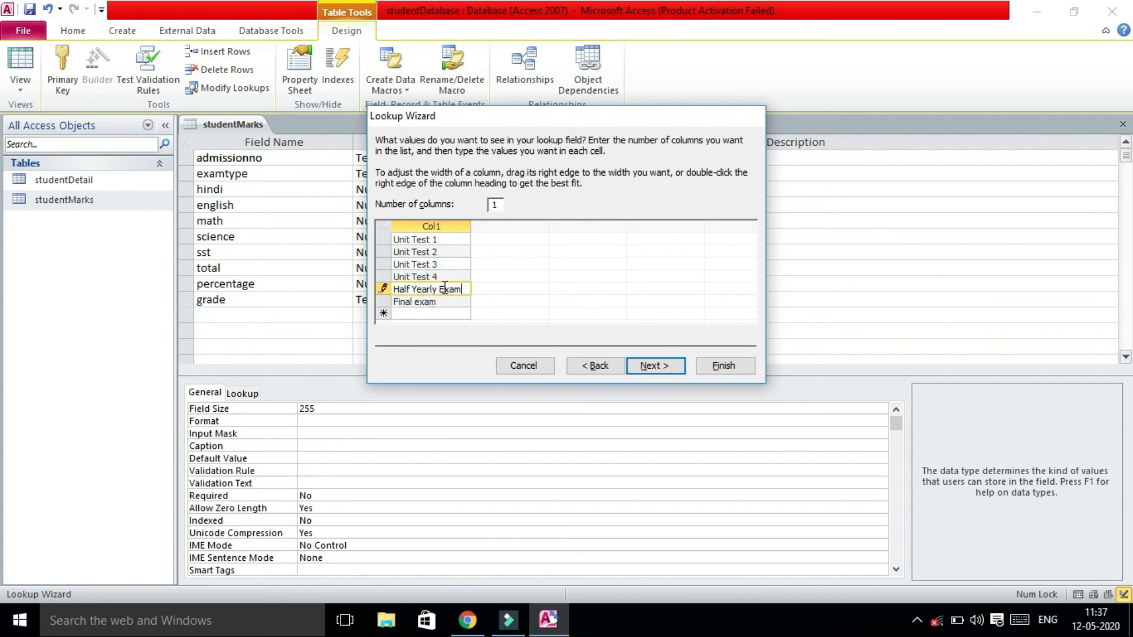
left_click(417, 304)
key("BackSpace")
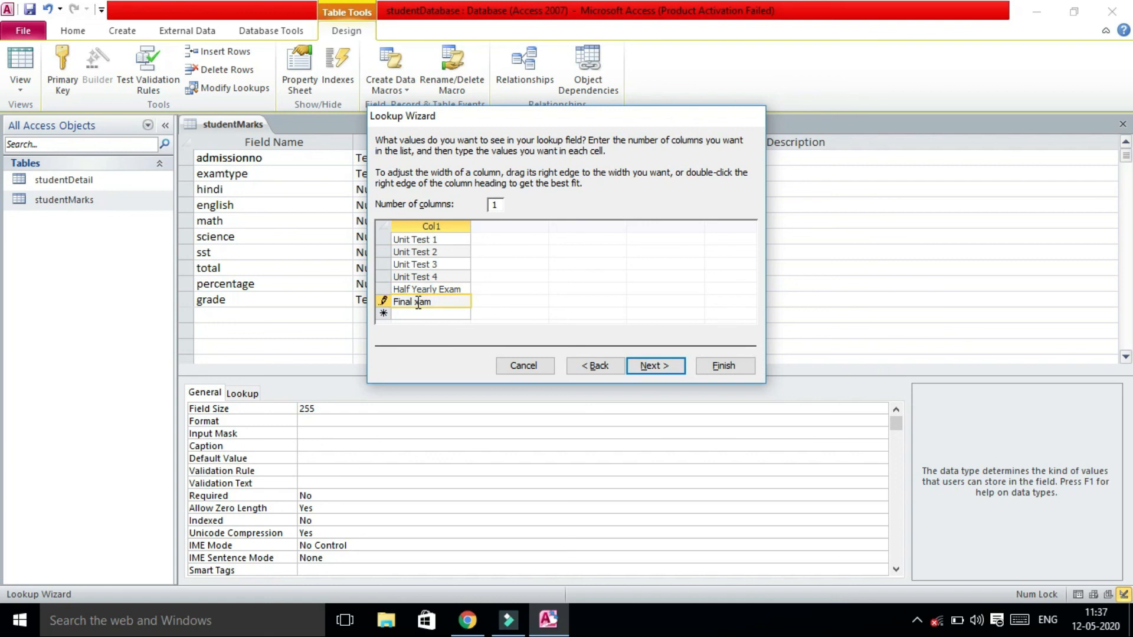
type("E")
- Remove the word Exam from the Half Yearly Exam lookup value
left_click(465, 289)
key("BackSpace")
key("BackSpace")
key("BackSpace")
key("BackSpace")
key("BackSpace")
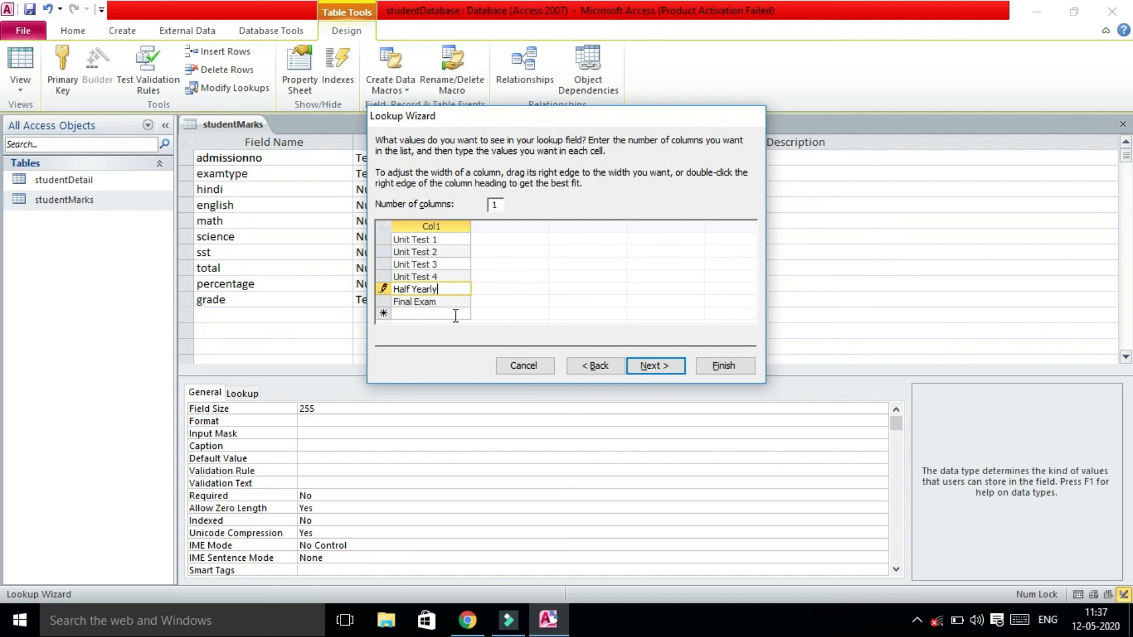
- Shorten the last lookup value from Final Exam to Final
left_click(448, 300)
key("BackSpace")
key("BackSpace")
key("BackSpace")
key("BackSpace")
key("BackSpace")
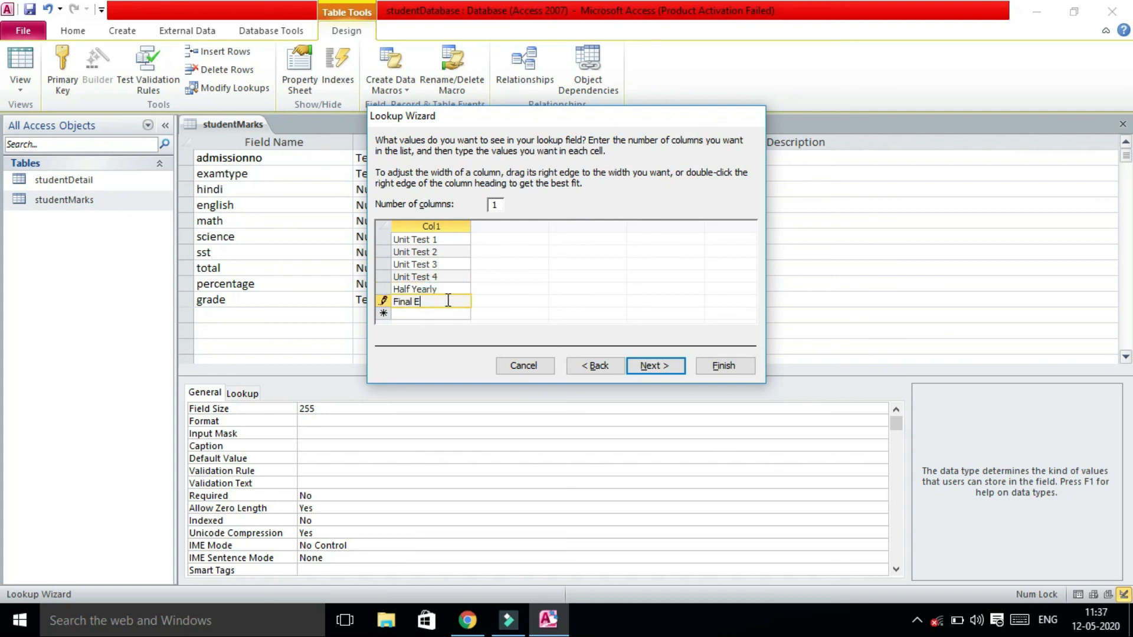
- Finish the Lookup Wizard with the examtype label, and save and close the studentMarks design
left_click(653, 364)
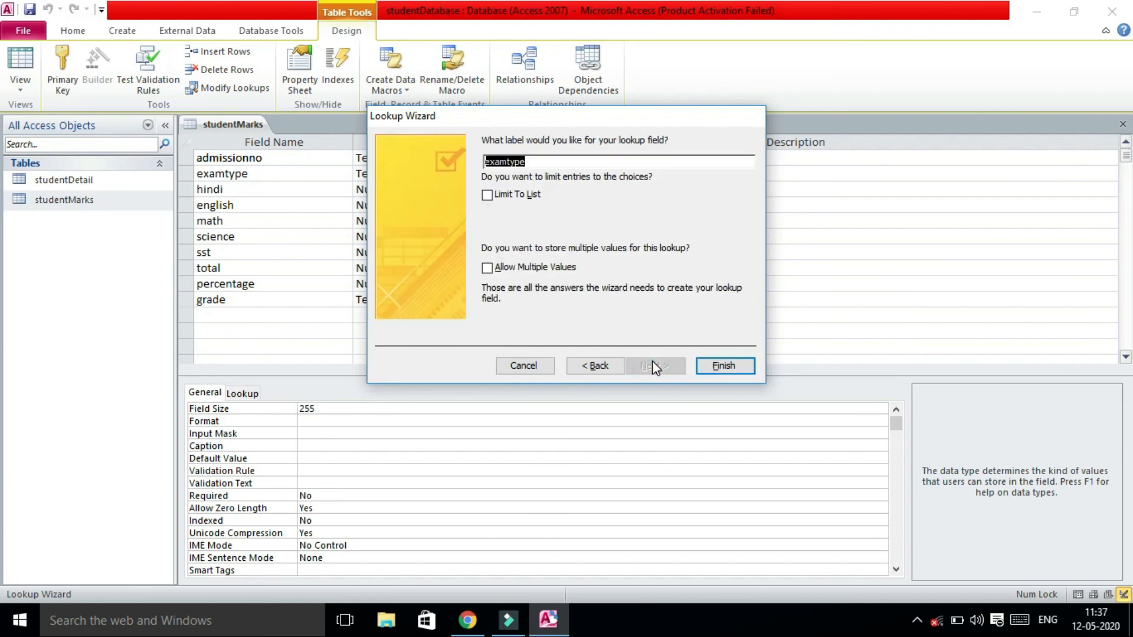
left_click(724, 365)
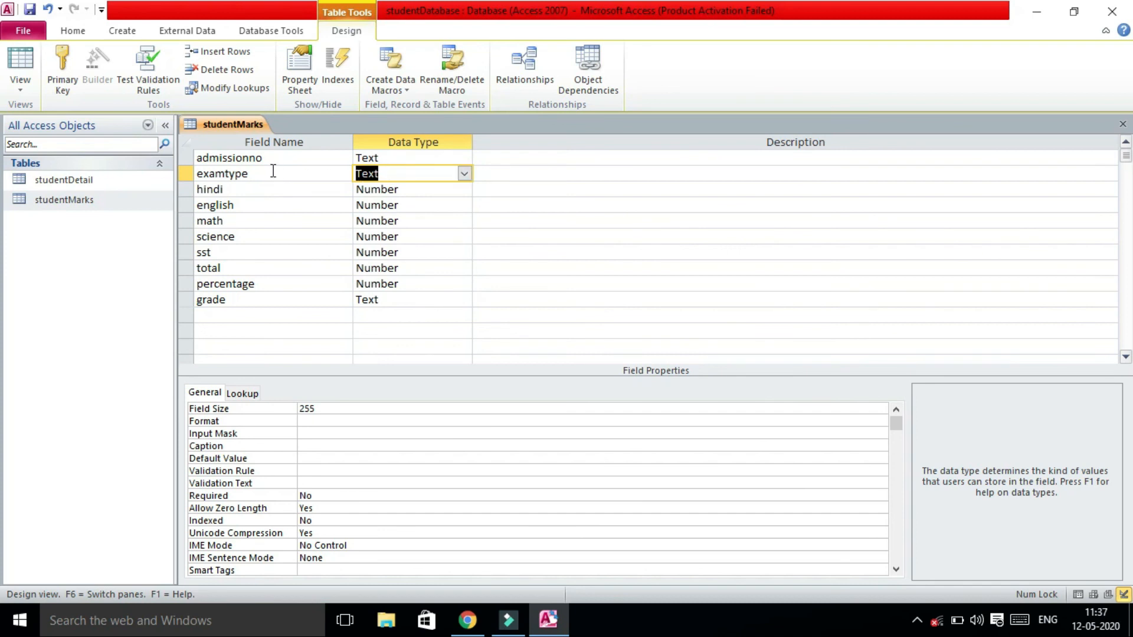
key("ctrl+s")
key("ctrl+w")
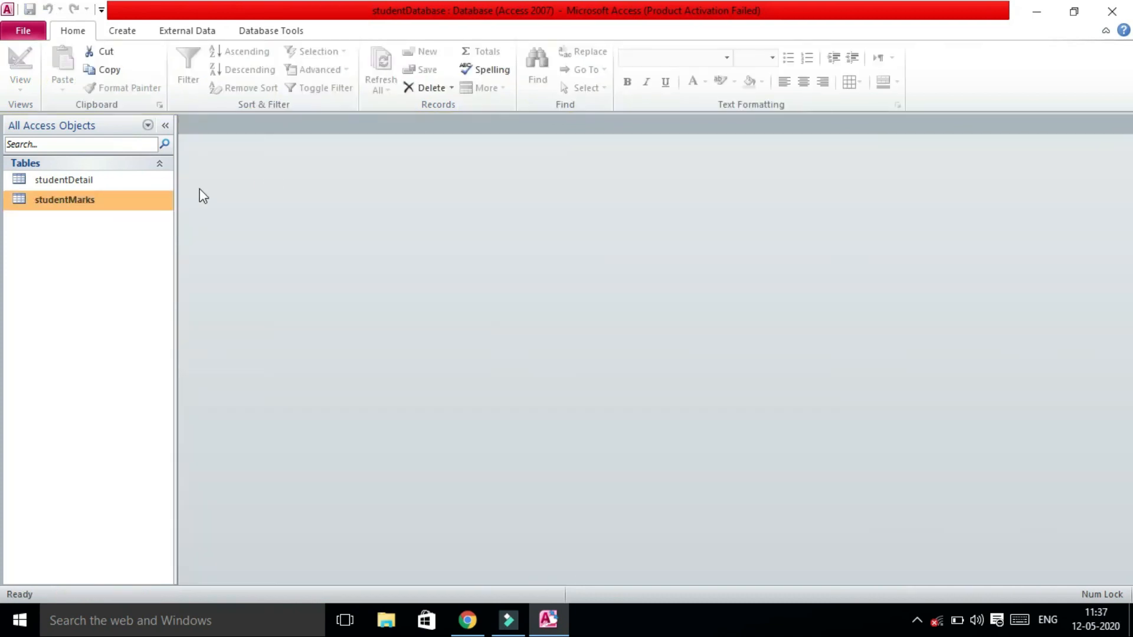
- Open the studentMarks datasheet and set examtype to Half Yearly for both existing records
double_click(120, 198)
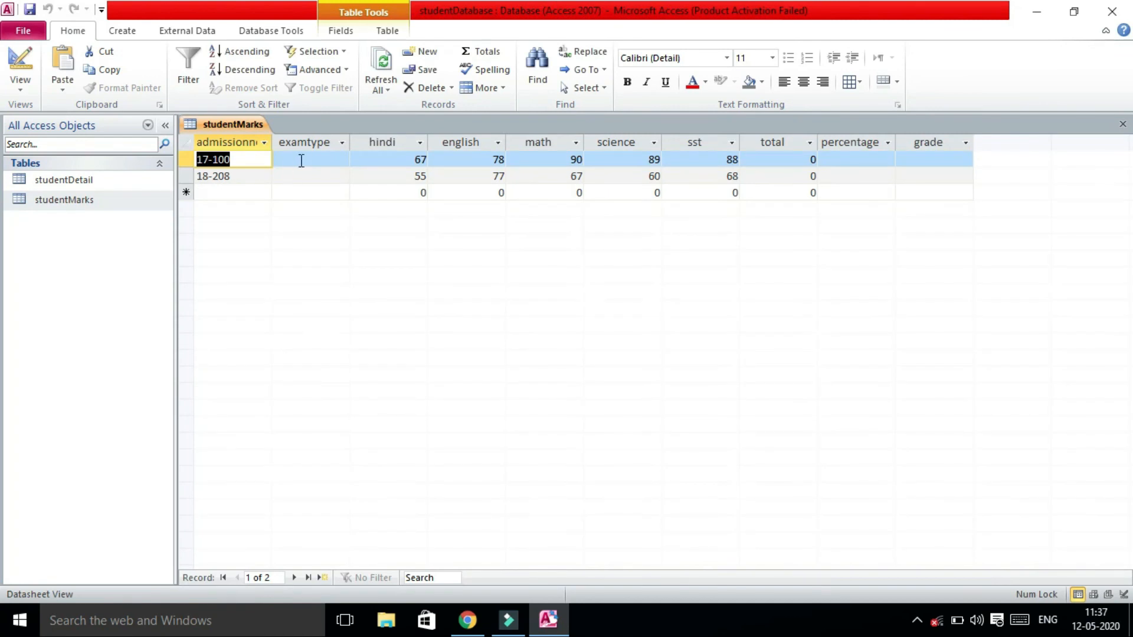
left_click(321, 160)
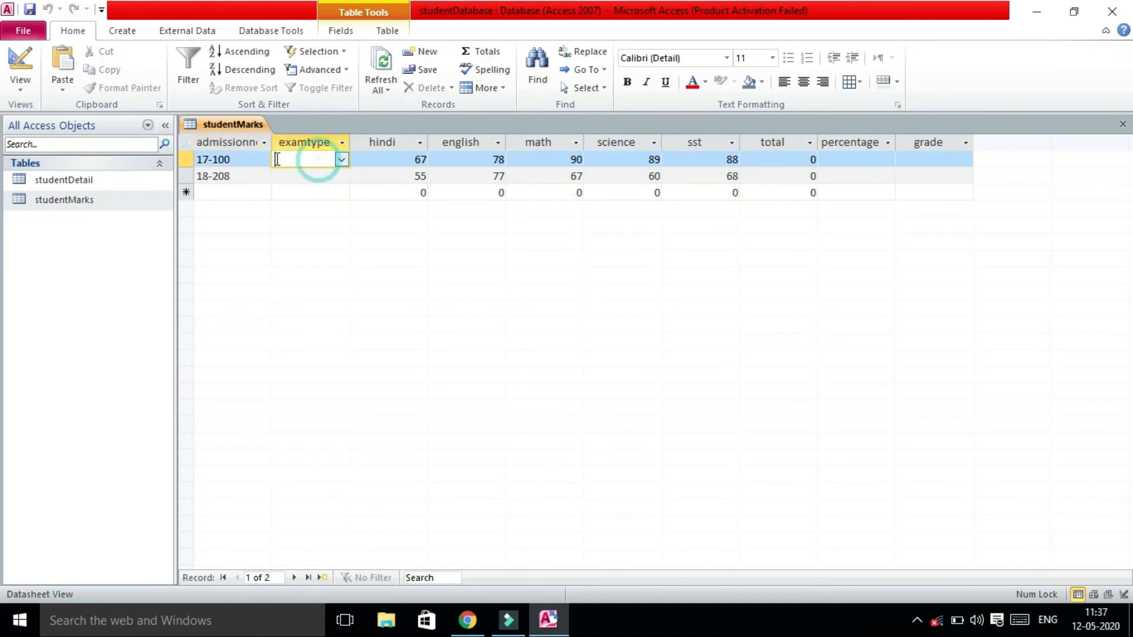
left_click(341, 158)
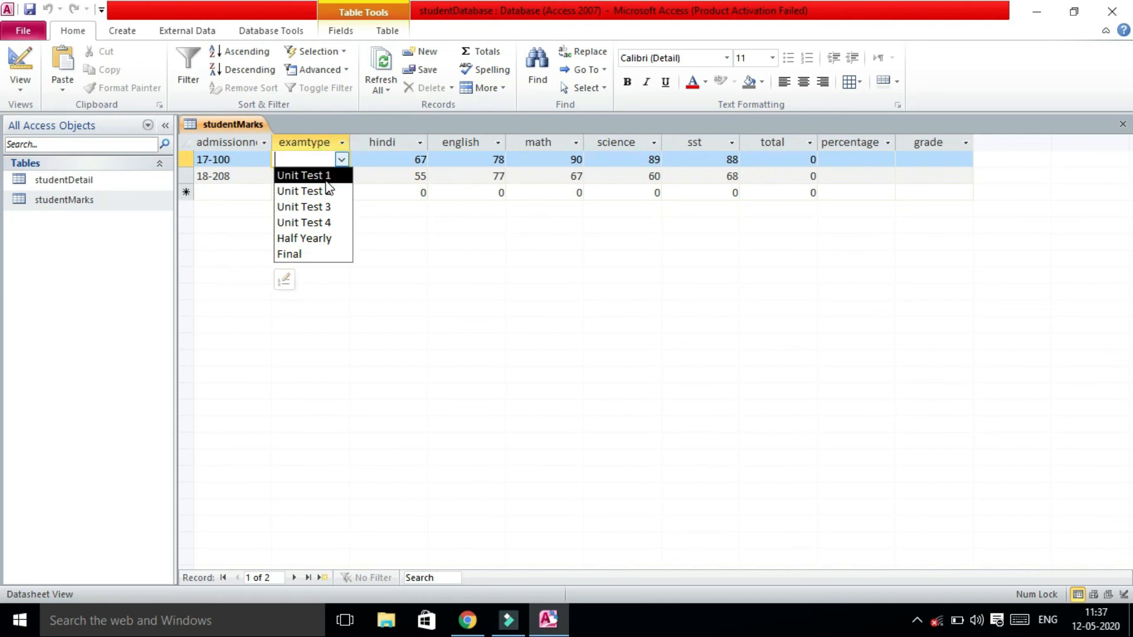
left_click(313, 239)
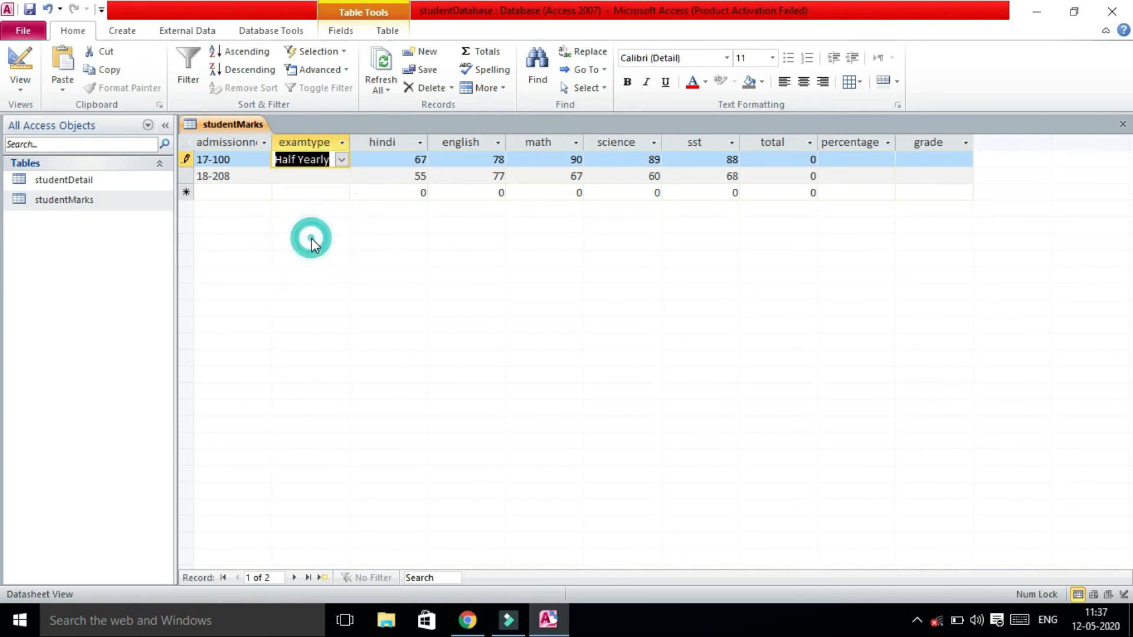
left_click(332, 178)
left_click(341, 176)
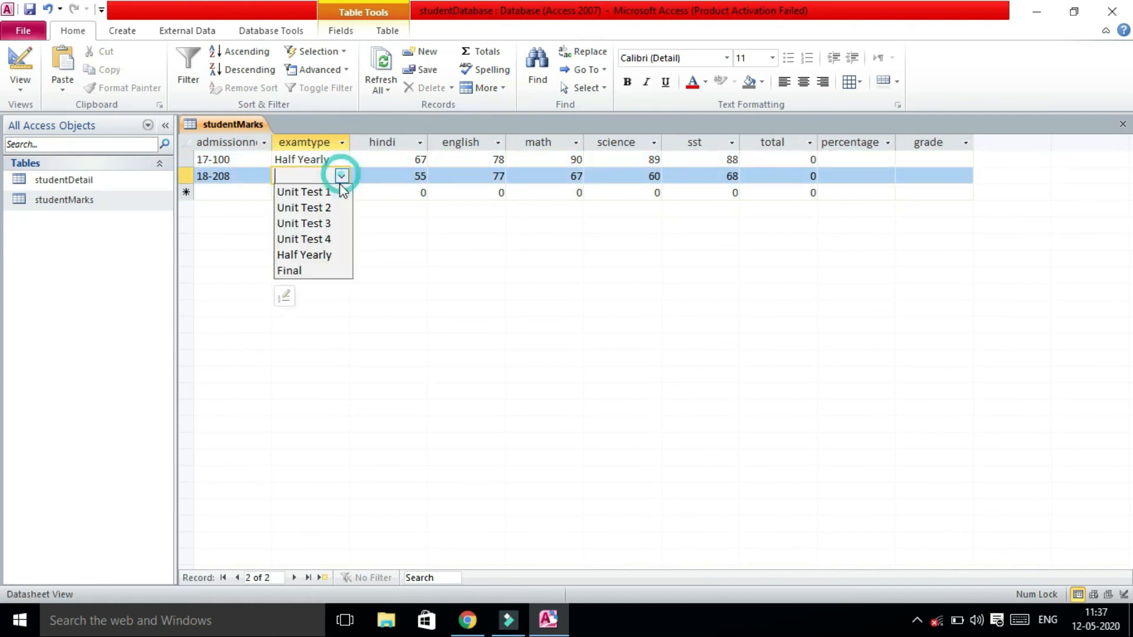
left_click(313, 254)
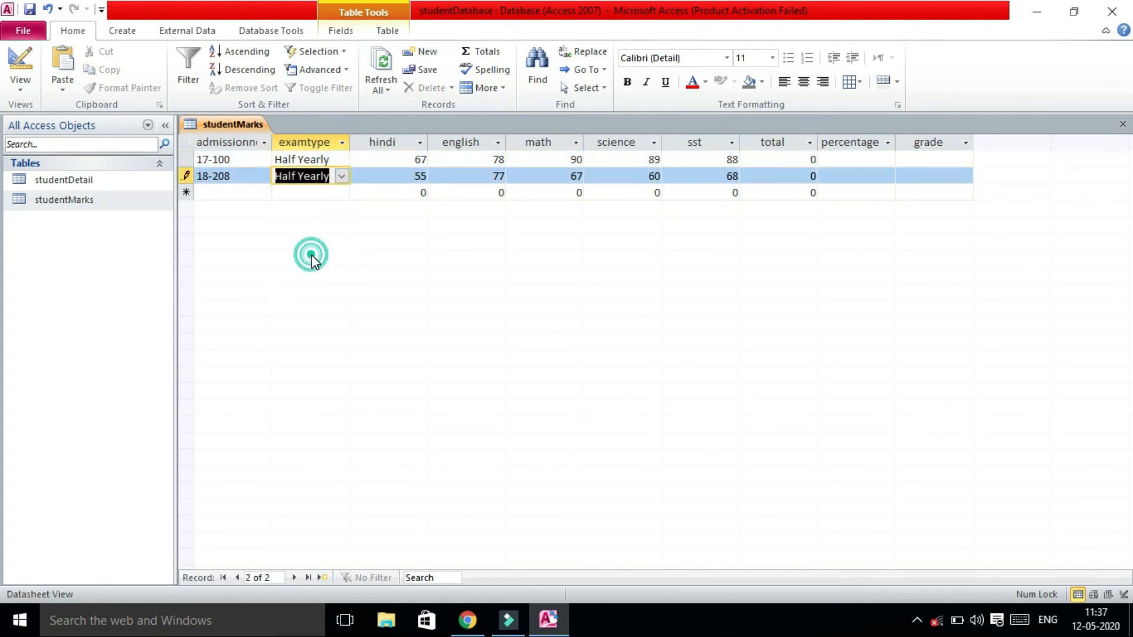
- Start a third studentMarks record with the first student's admission number and the exam type Final
left_click(250, 193)
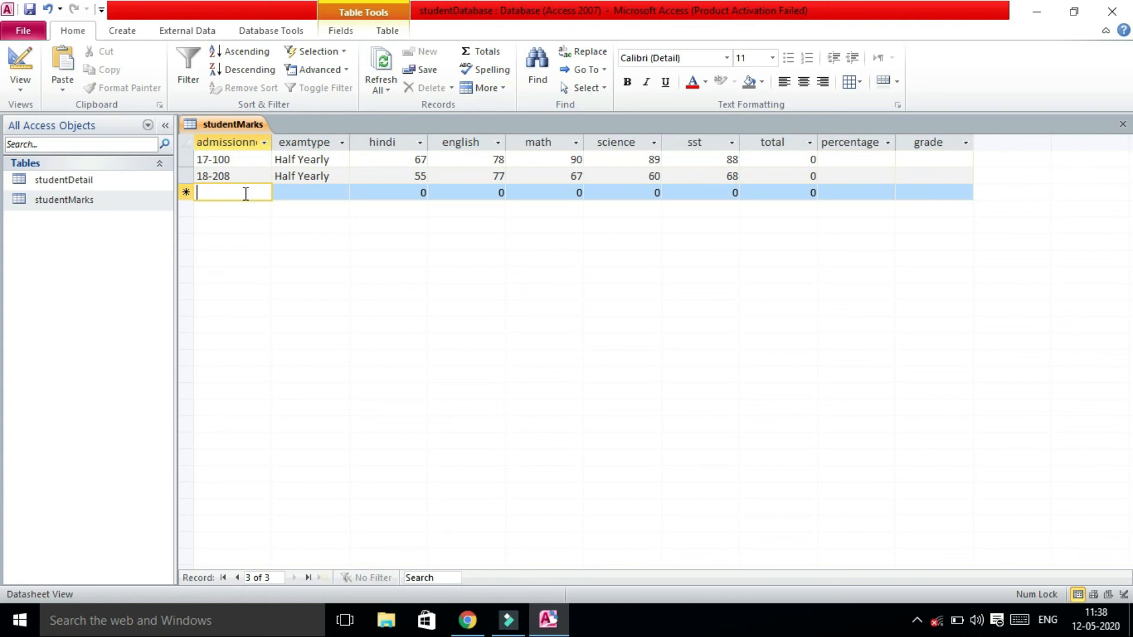
type("17-")
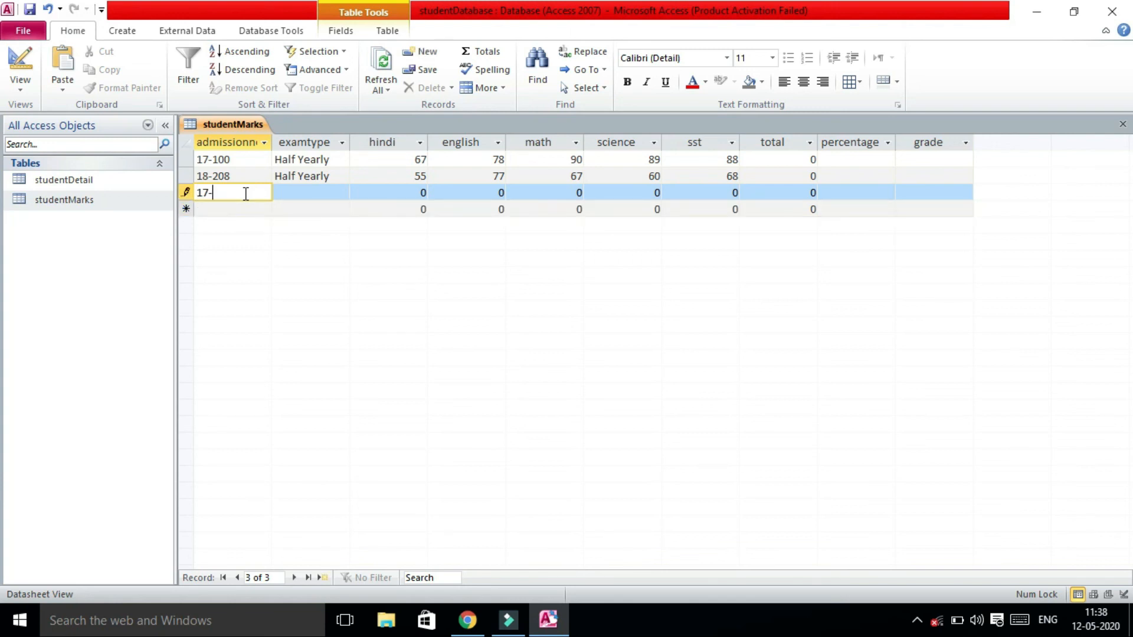
type("100")
key("Tab")
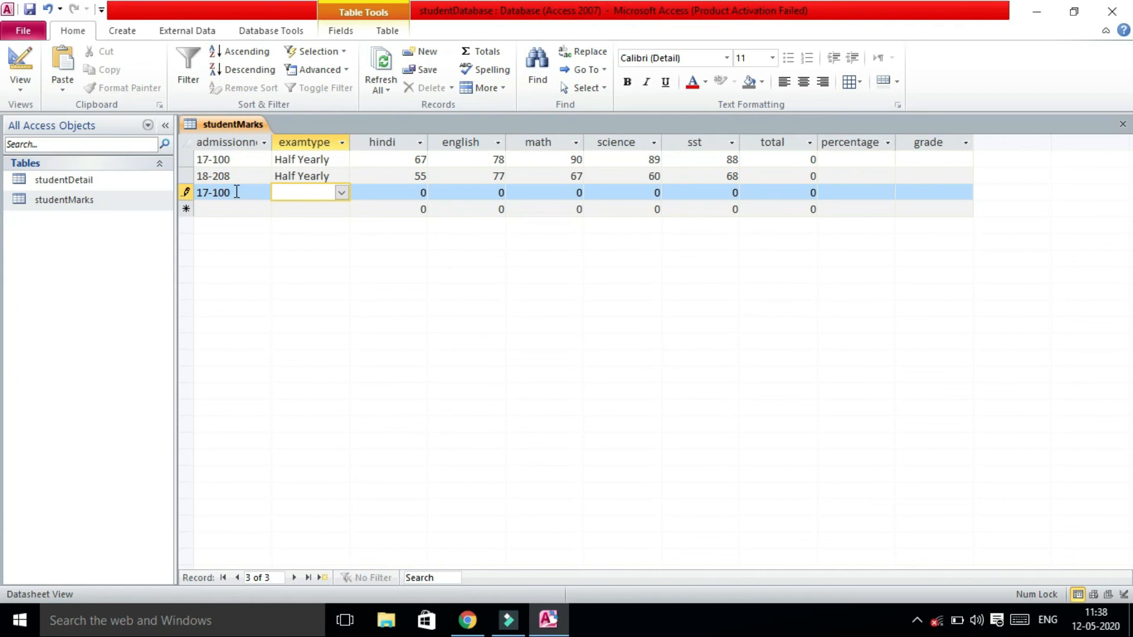
left_click(343, 194)
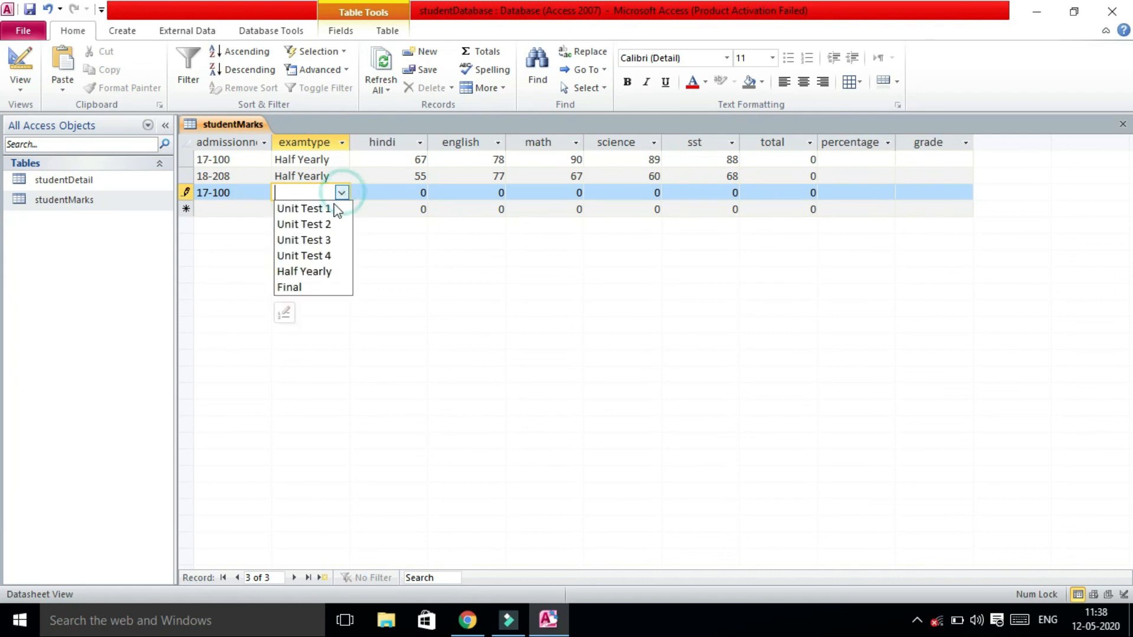
left_click(313, 288)
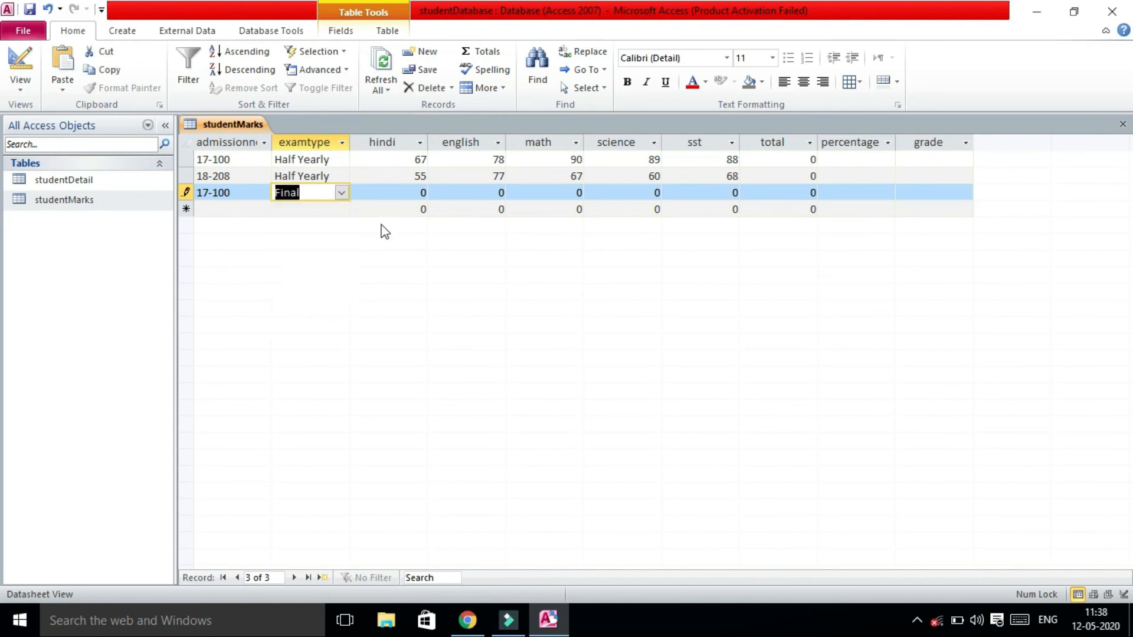
- Enter the Final marks hindi 67, english 56, math 89, science 68 and sst 80, and save the record
left_click(407, 201)
type("67")
key("Tab")
type("56")
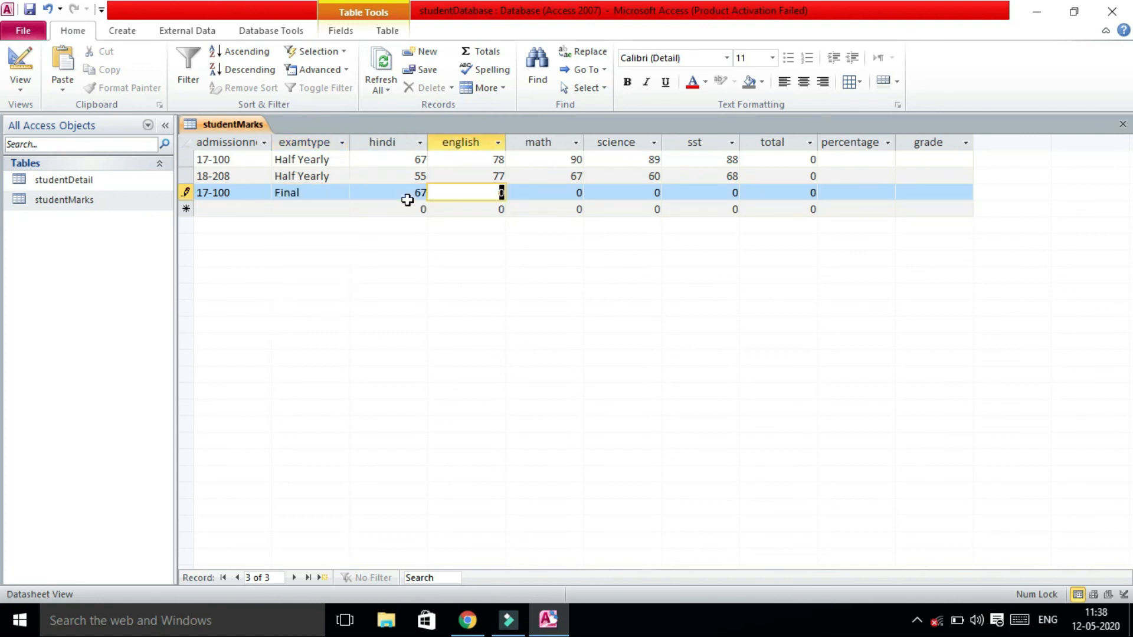
key("Tab")
type("89")
key("Tab")
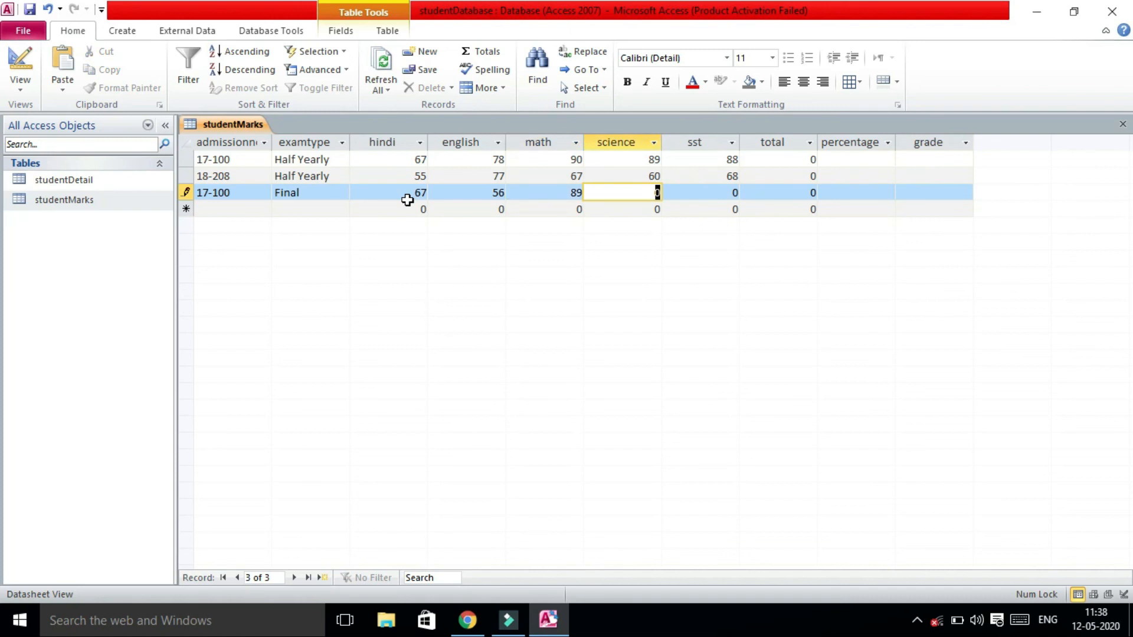
type("68")
key("Tab")
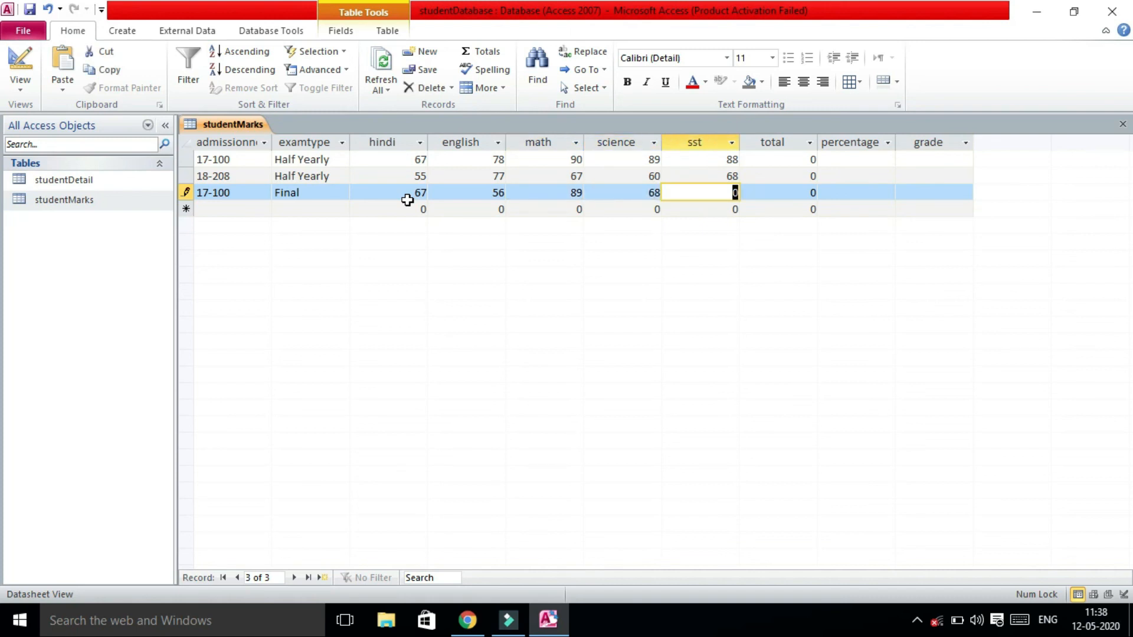
type("80")
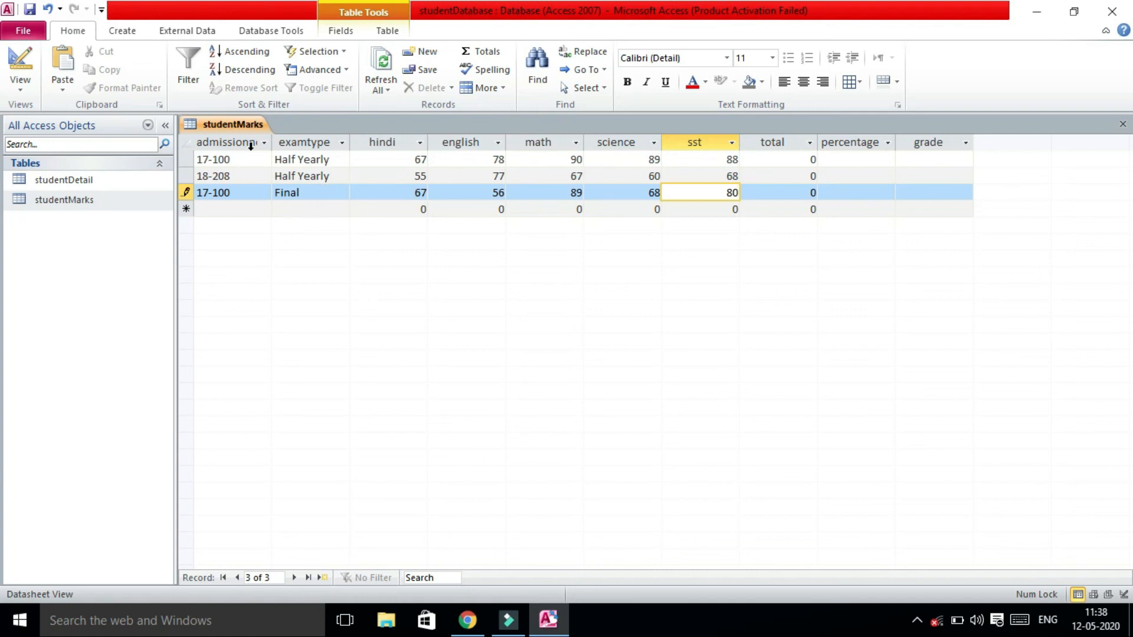
key("ctrl+s")
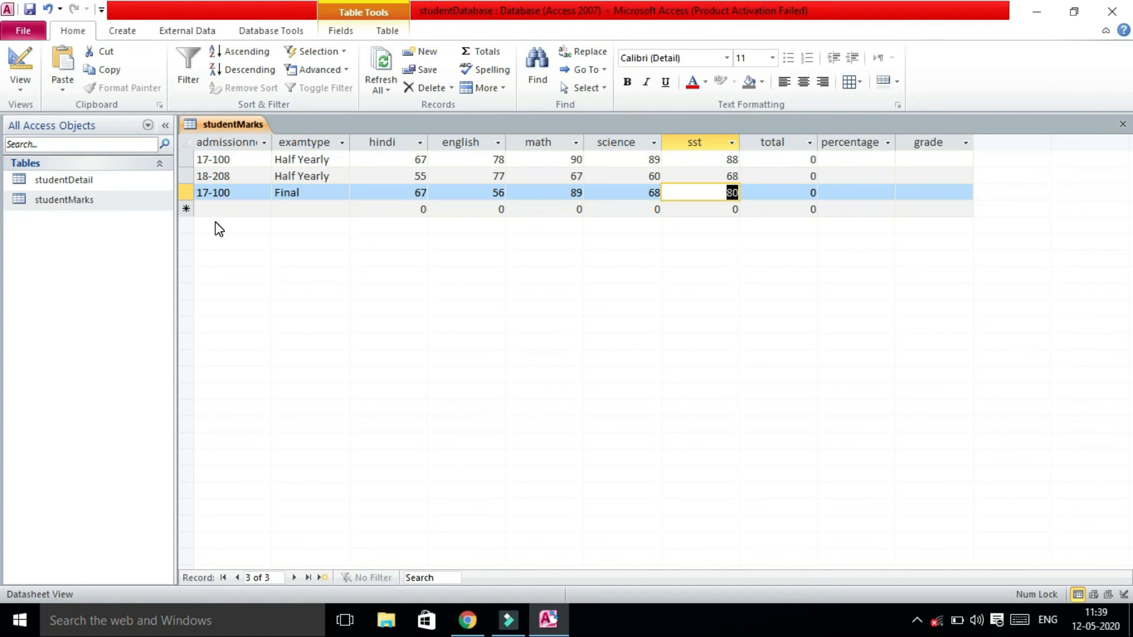
- Add a photo field with the OLE Object data type to the studentDetail design and close the open tables
left_click(76, 184)
right_click(62, 180)
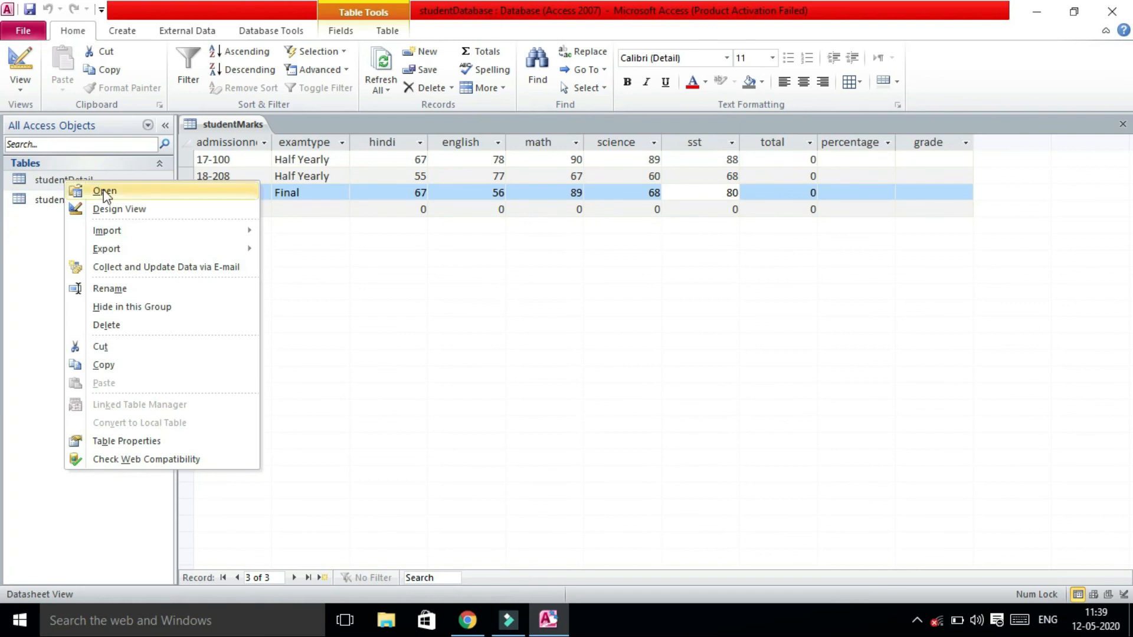
left_click(120, 210)
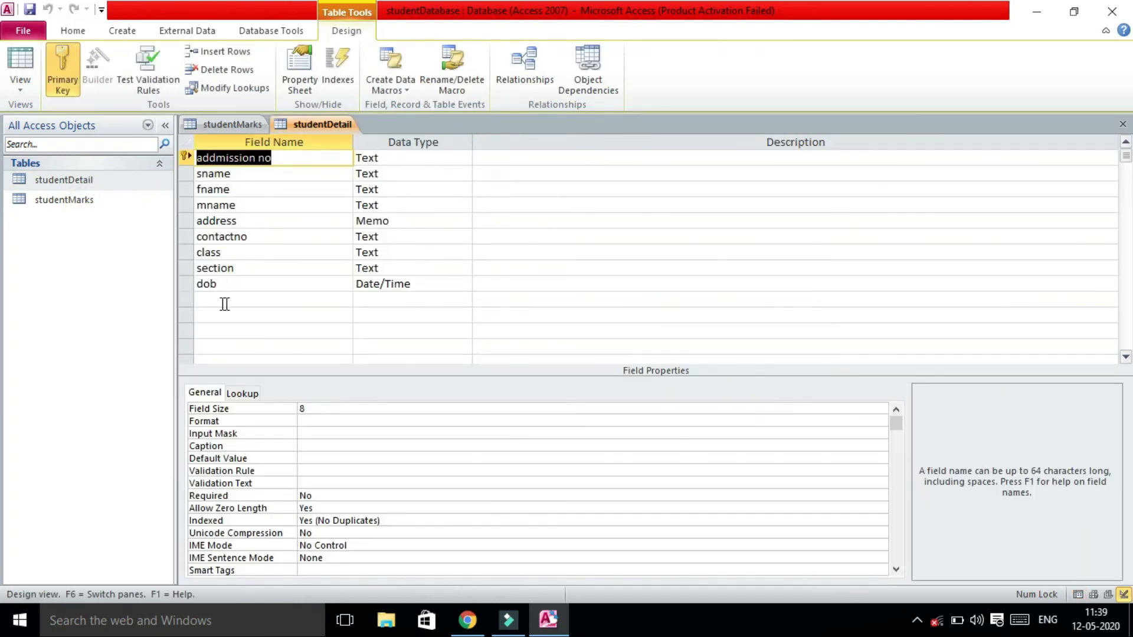
left_click(257, 298)
type("p")
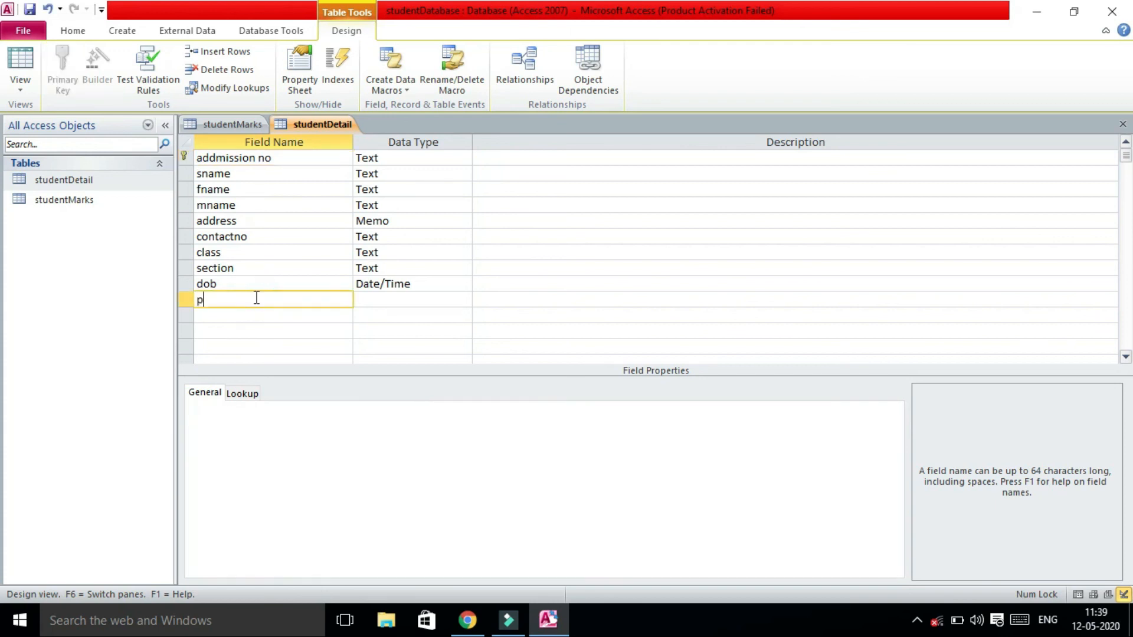
type("hoto")
left_click(374, 299)
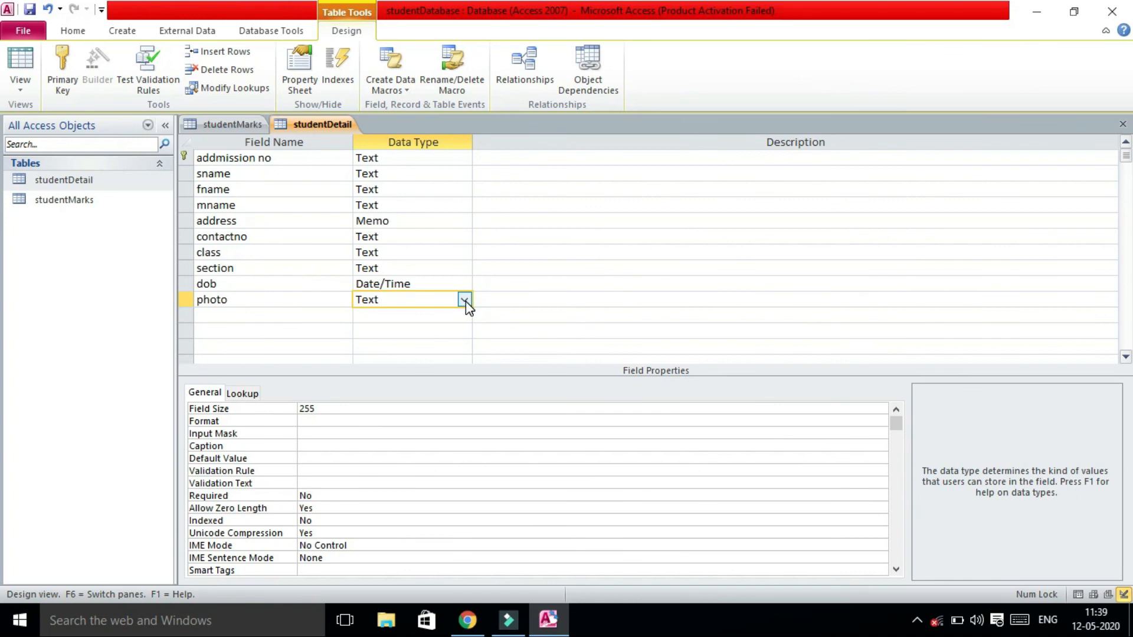
left_click(464, 300)
left_click(388, 430)
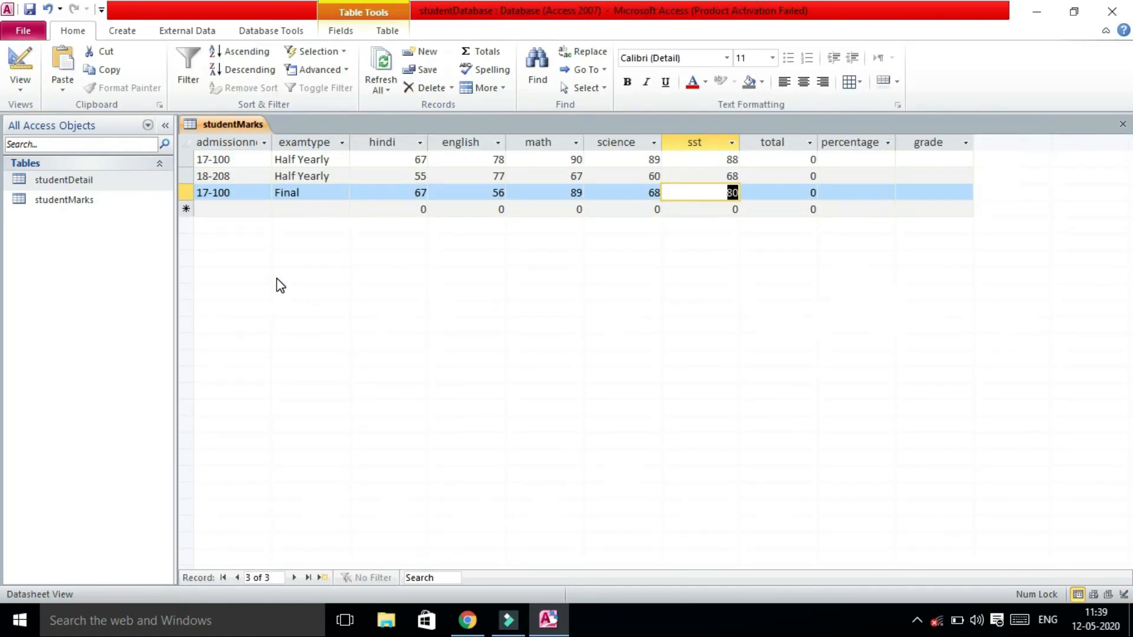
key("ctrl+w")
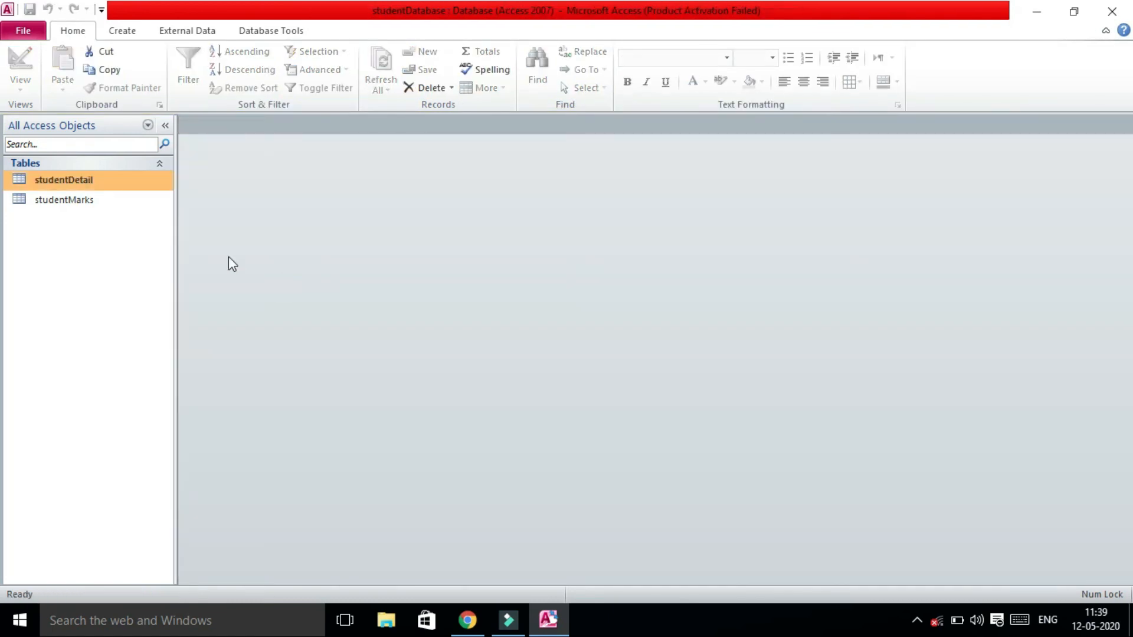
- Open the studentDetail datasheet and start inserting an object from a file into the first record's photo field
double_click(108, 182)
left_click(976, 162)
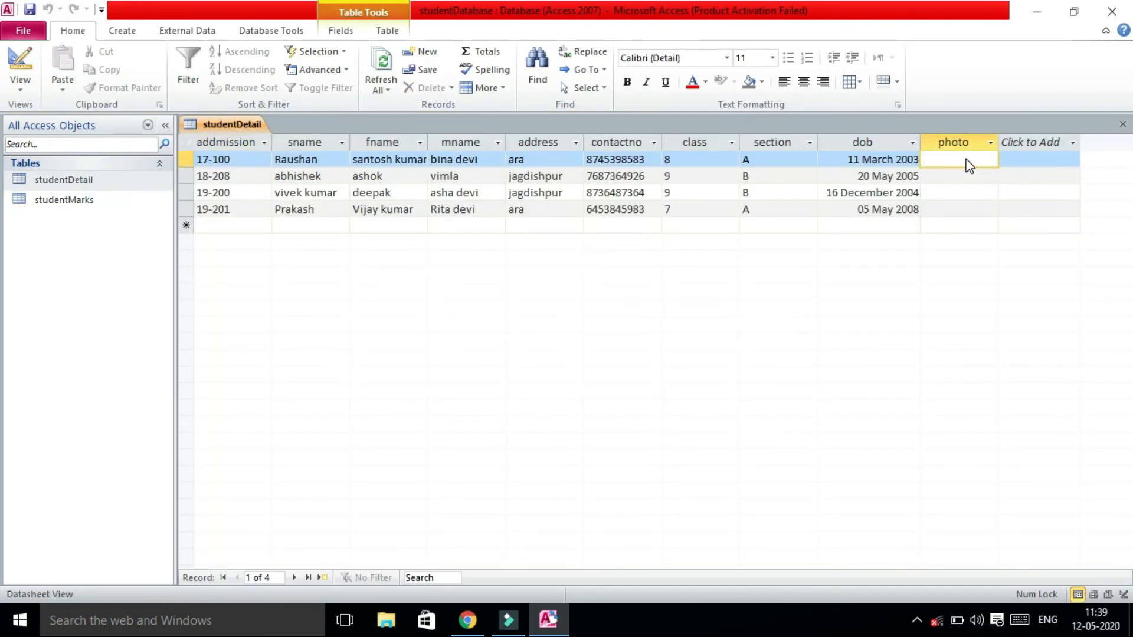
right_click(968, 165)
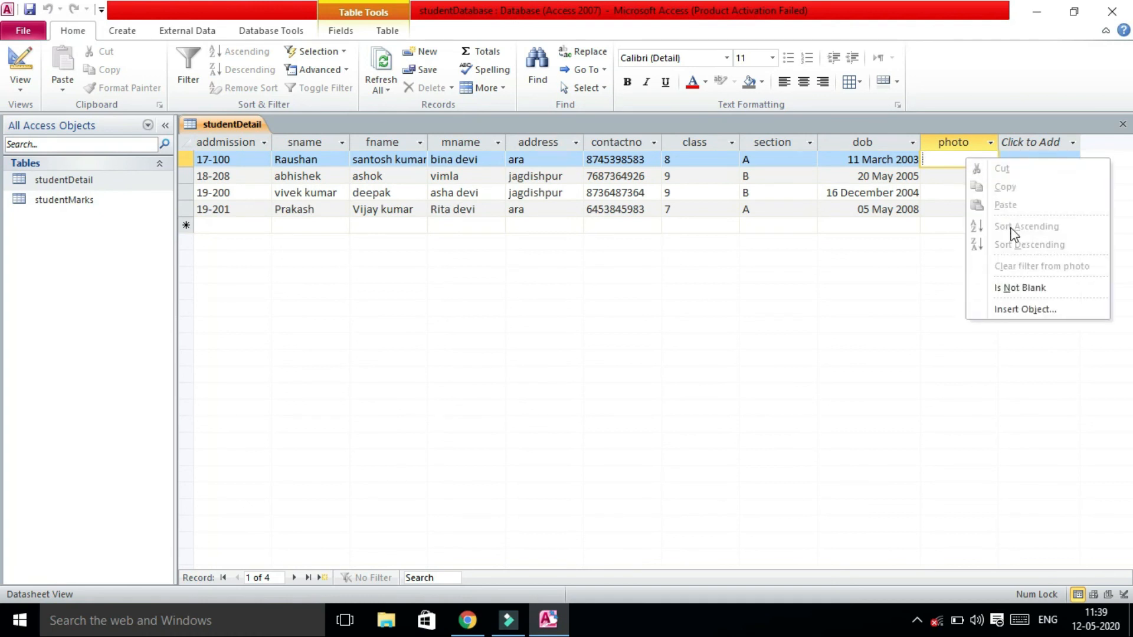
left_click(1012, 311)
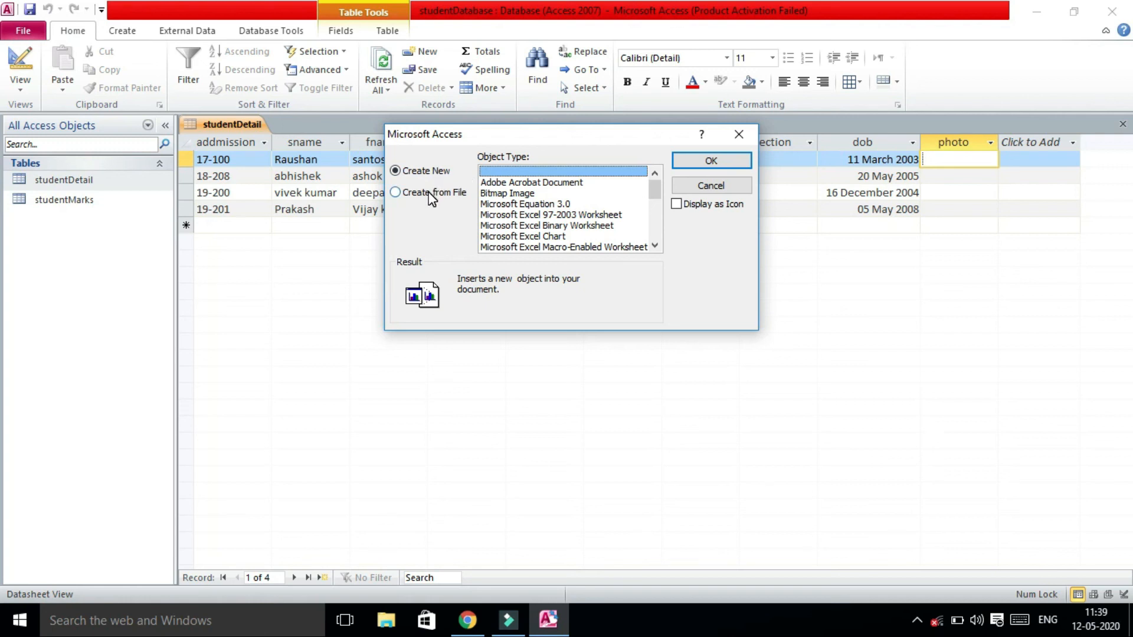
left_click(430, 195)
left_click(505, 195)
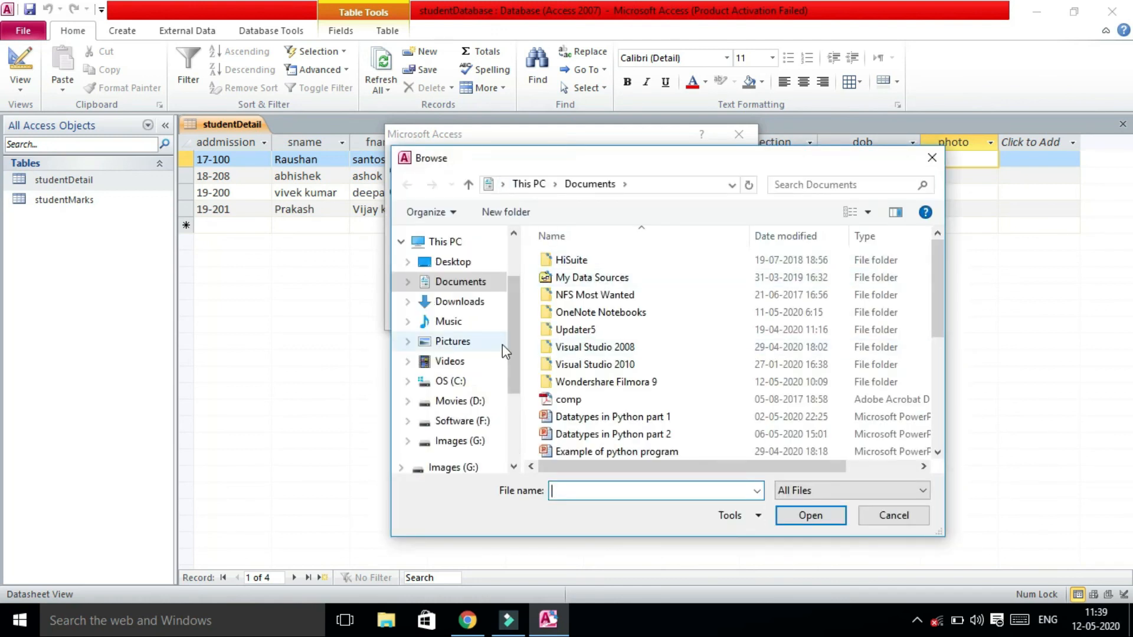
- Insert the image IMG_20200420_142359 from the Desktop's Documents\Diagrams folder into the first record's photo field
left_click(458, 266)
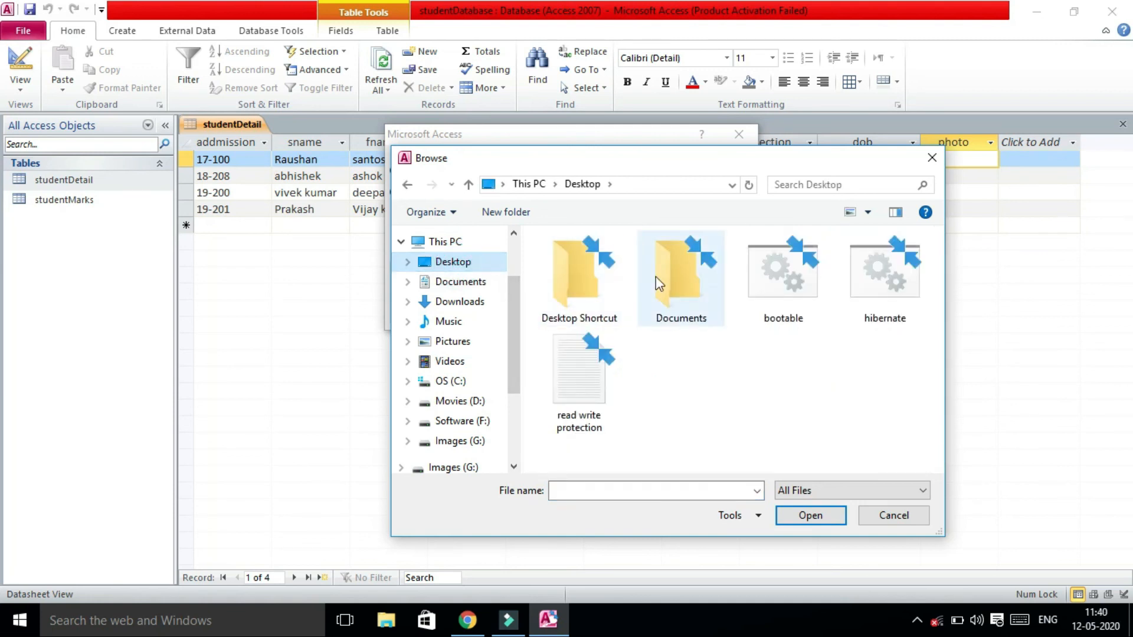
double_click(688, 279)
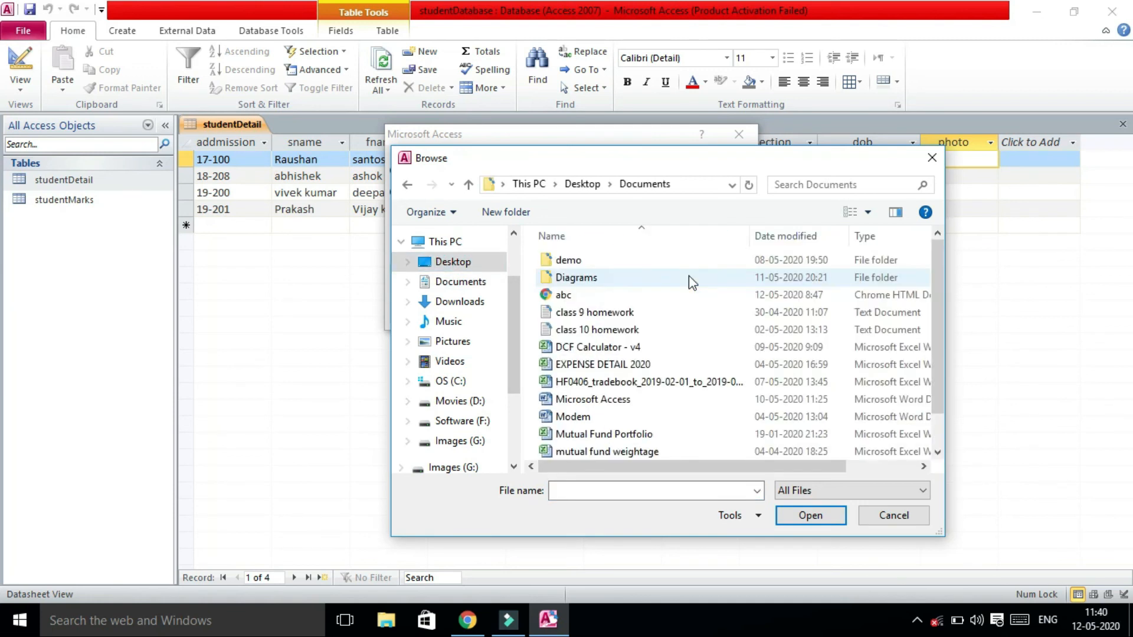
left_click(577, 278)
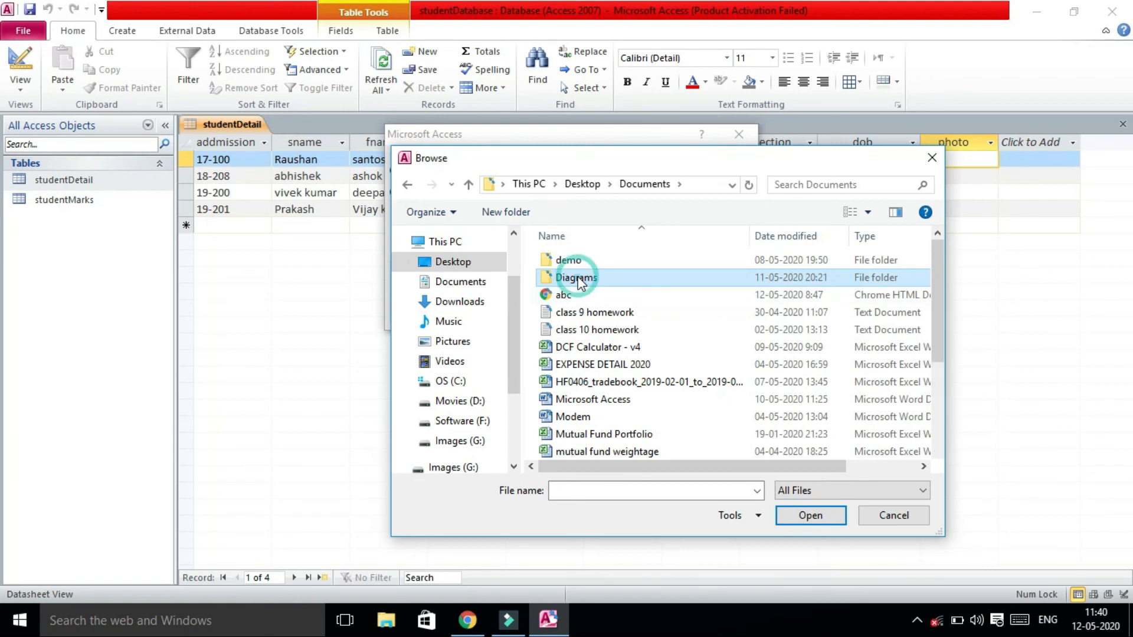
double_click(577, 279)
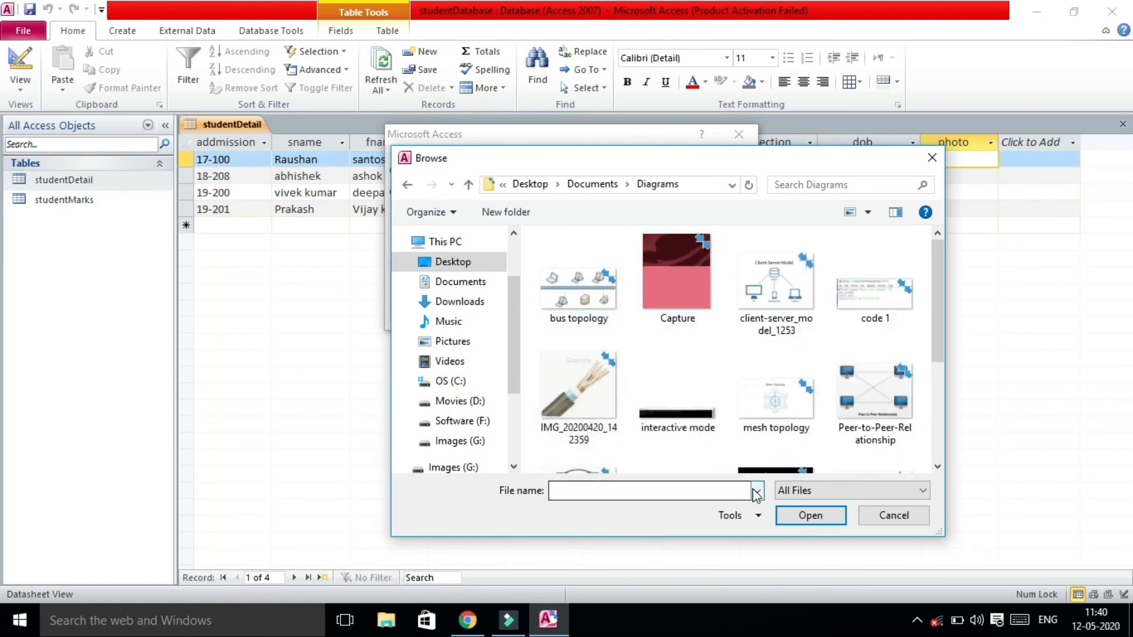
left_click(590, 388)
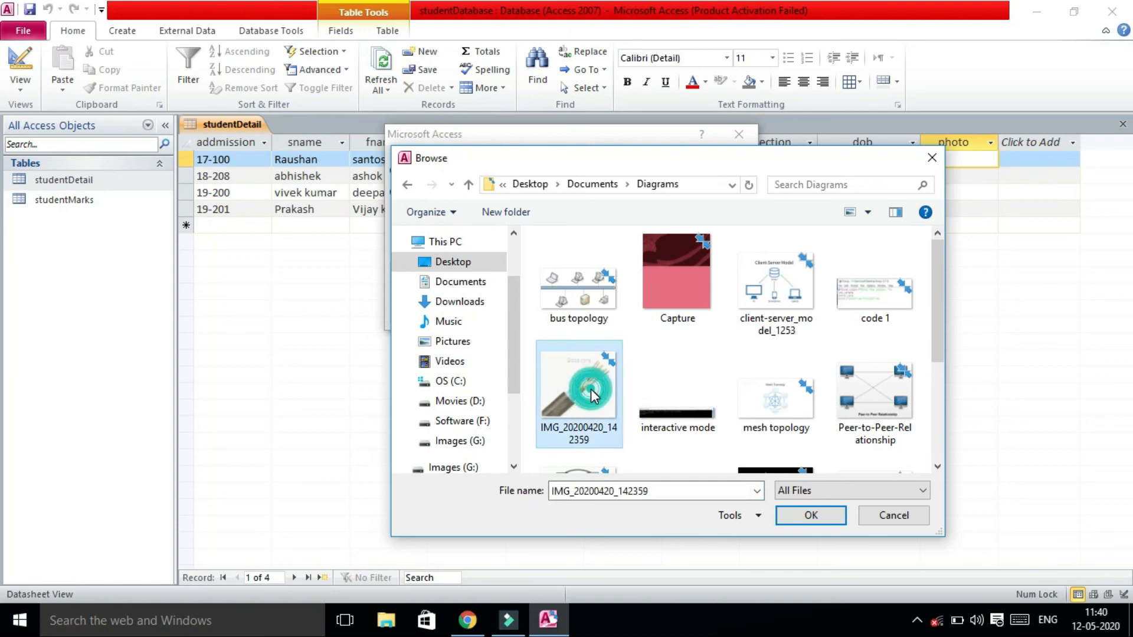
left_click(807, 515)
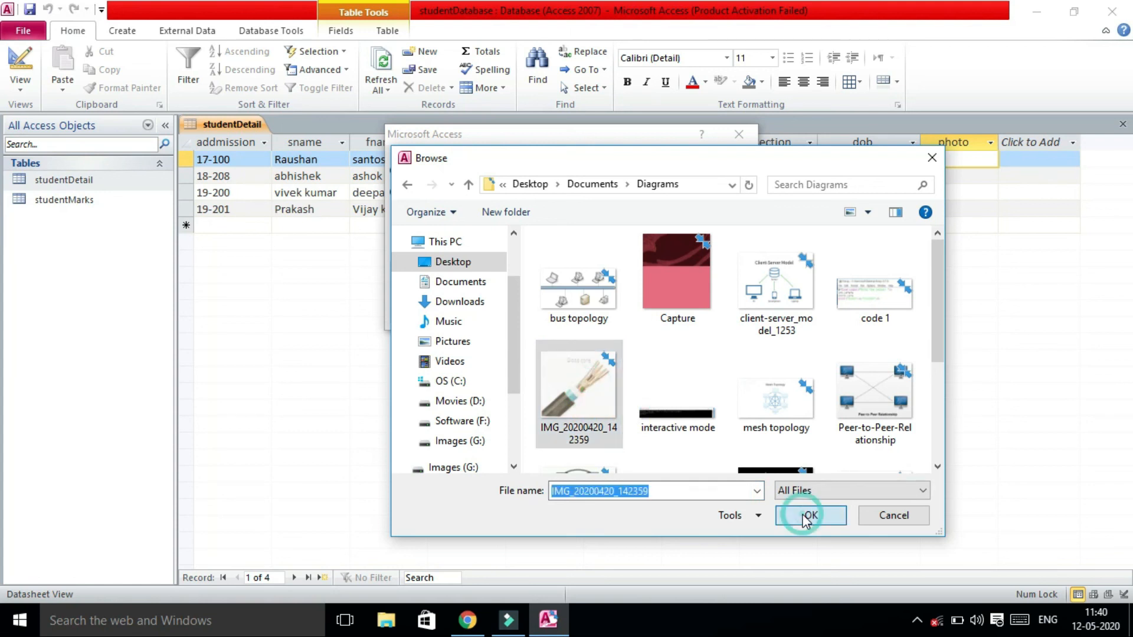
left_click(701, 163)
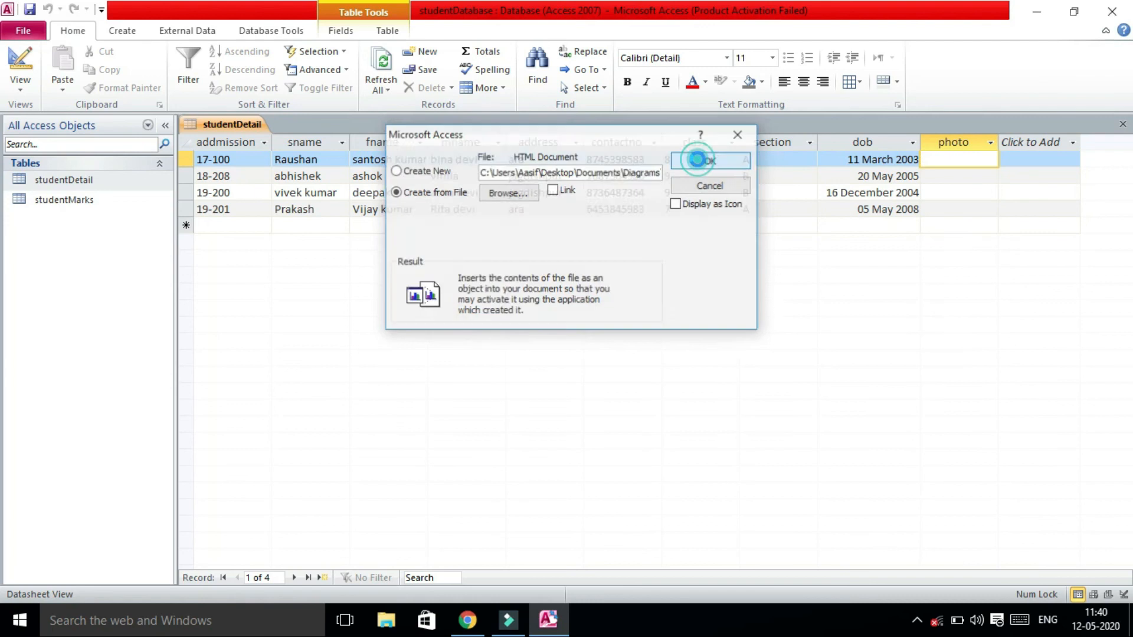
- Insert the bus topology image from the Diagrams folder as a file object into the second record's photo field
left_click(975, 173)
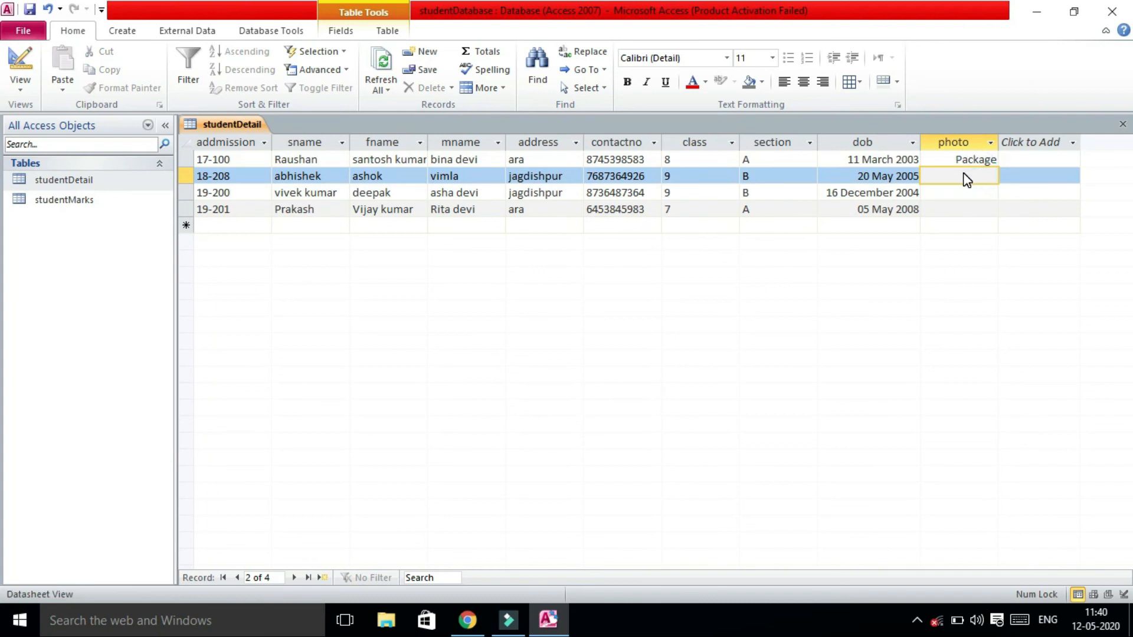
right_click(965, 175)
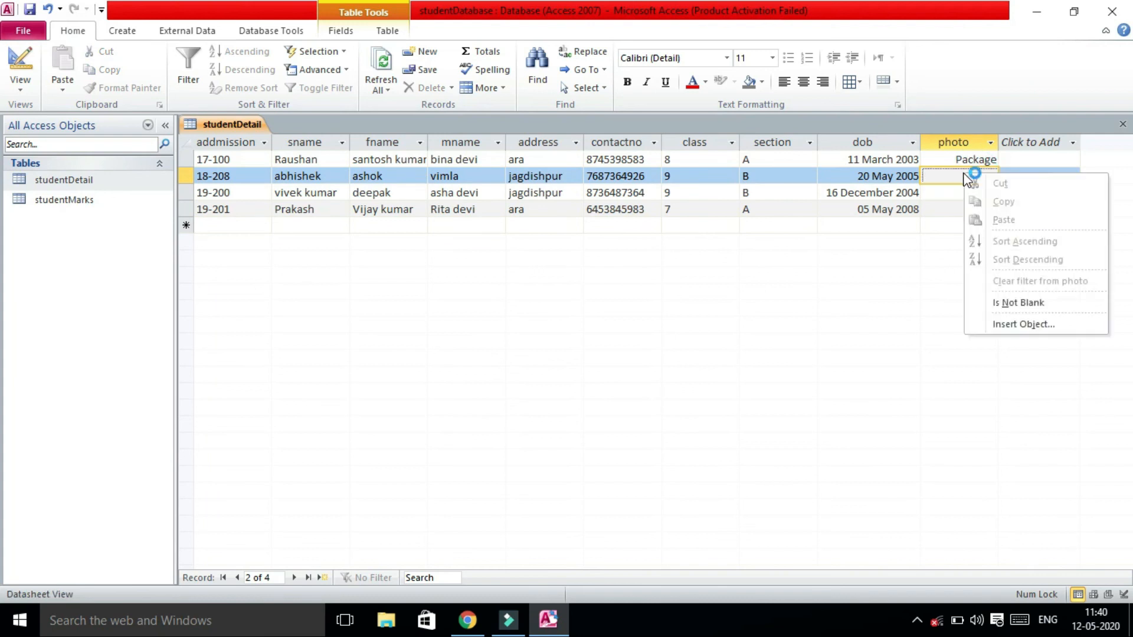
left_click(1019, 325)
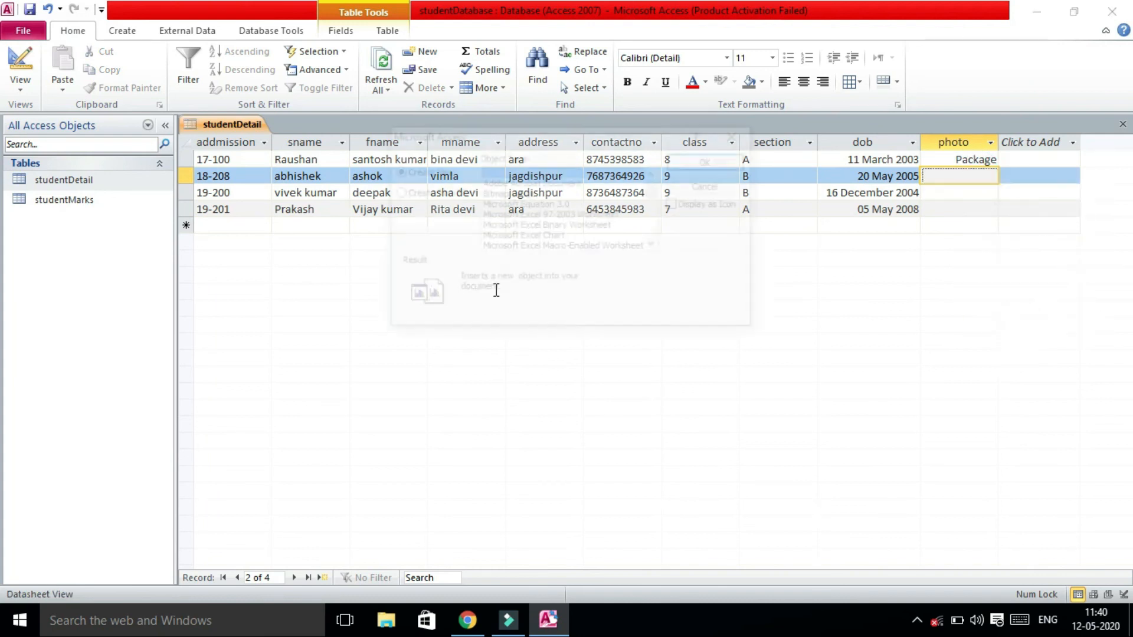
left_click(432, 194)
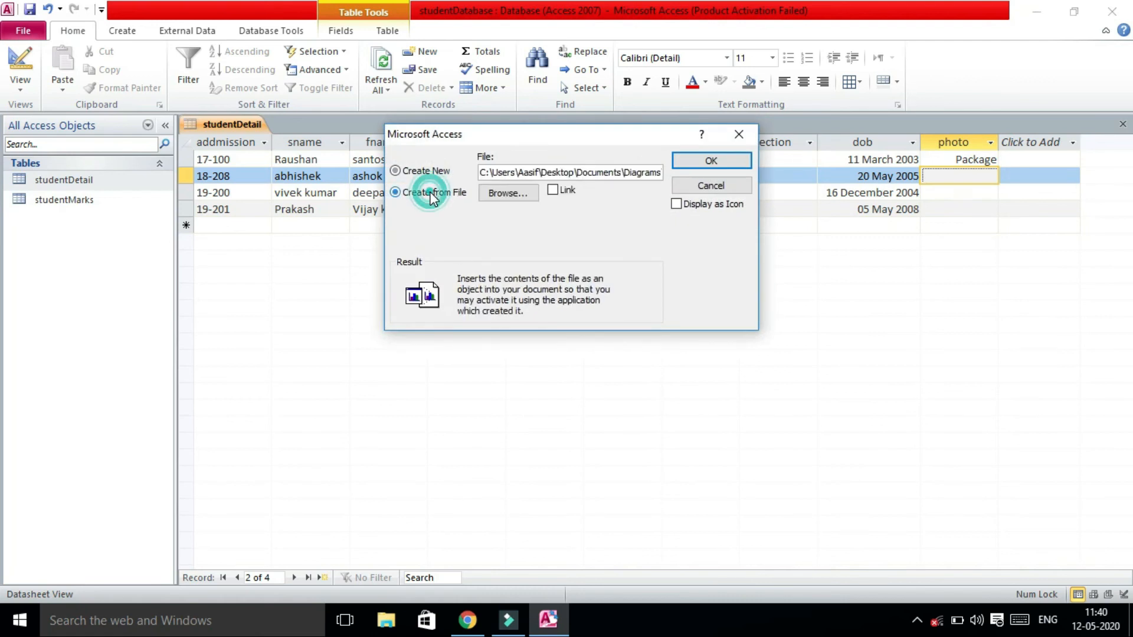
left_click(515, 195)
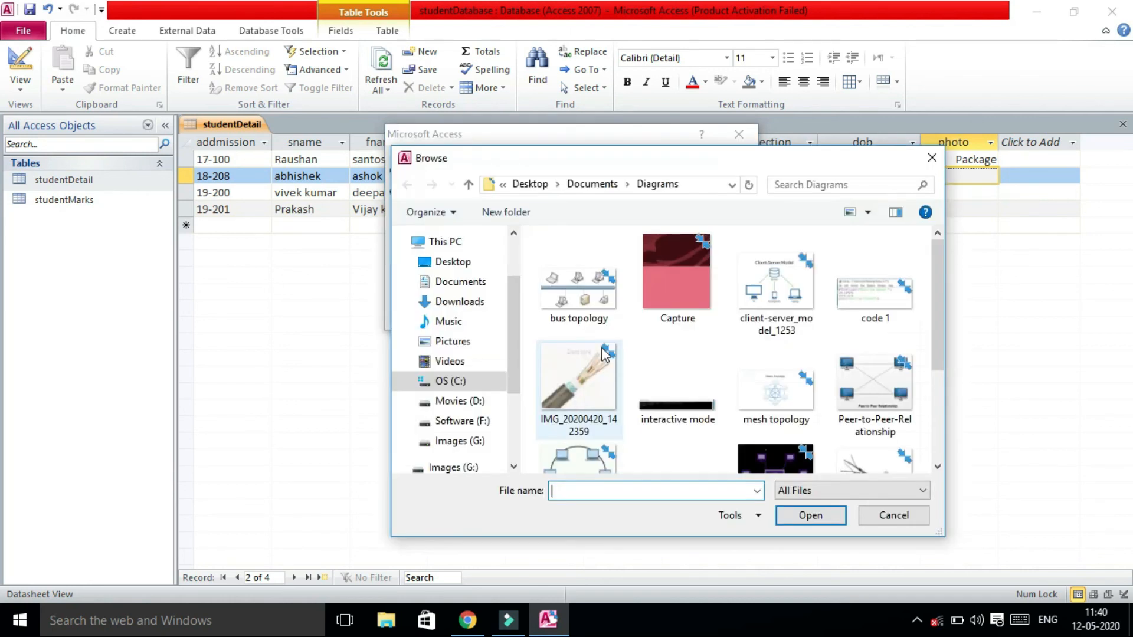
left_click(578, 298)
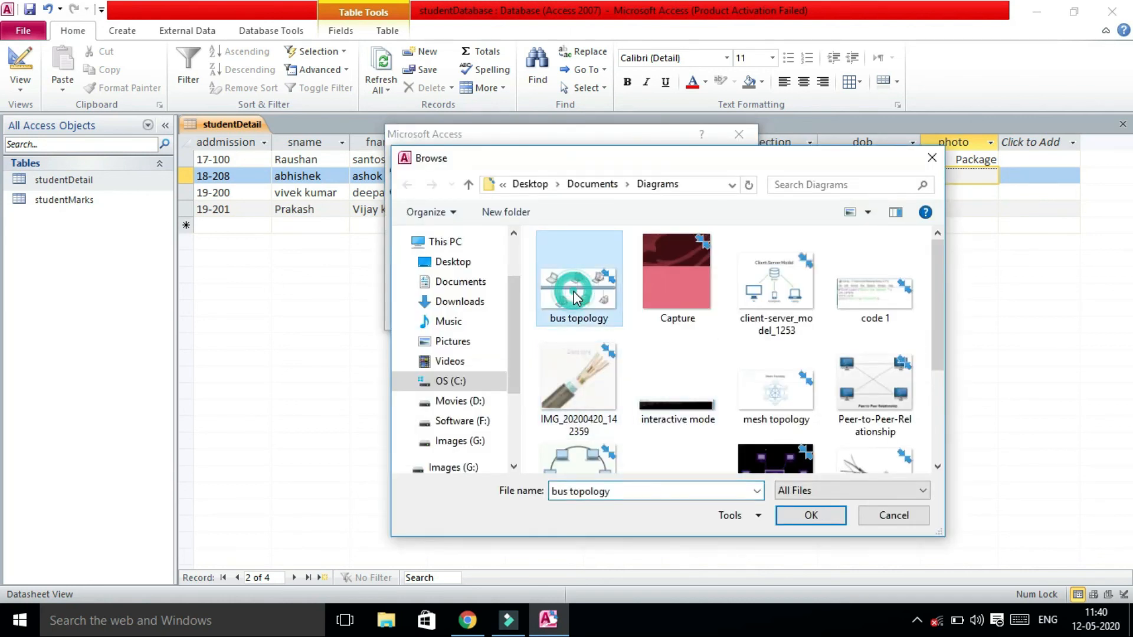
left_click(802, 518)
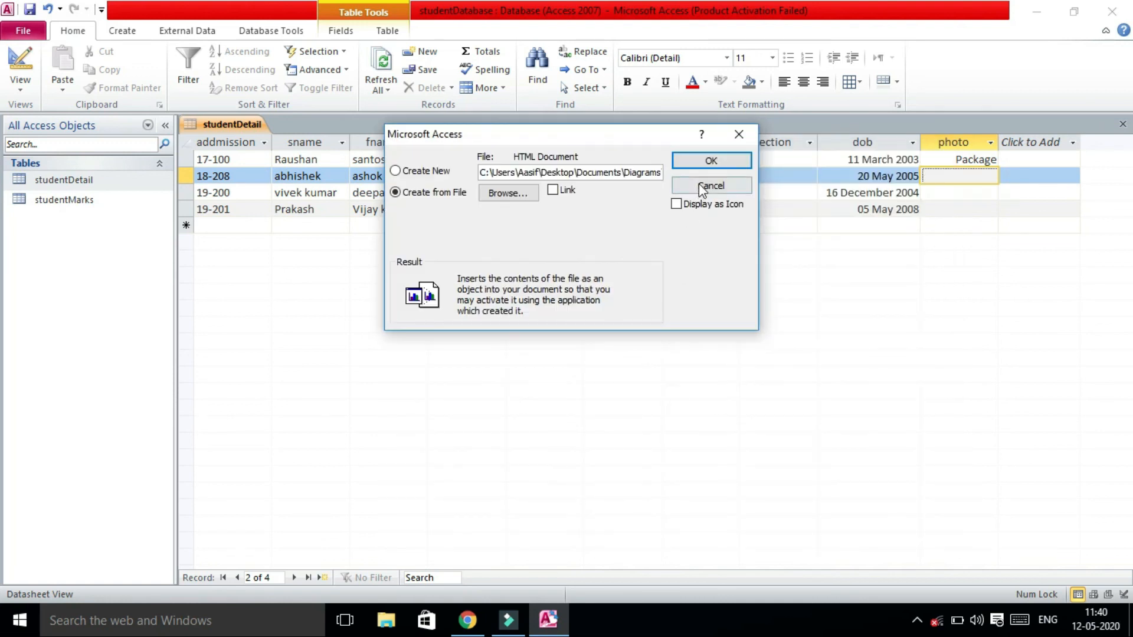
left_click(703, 164)
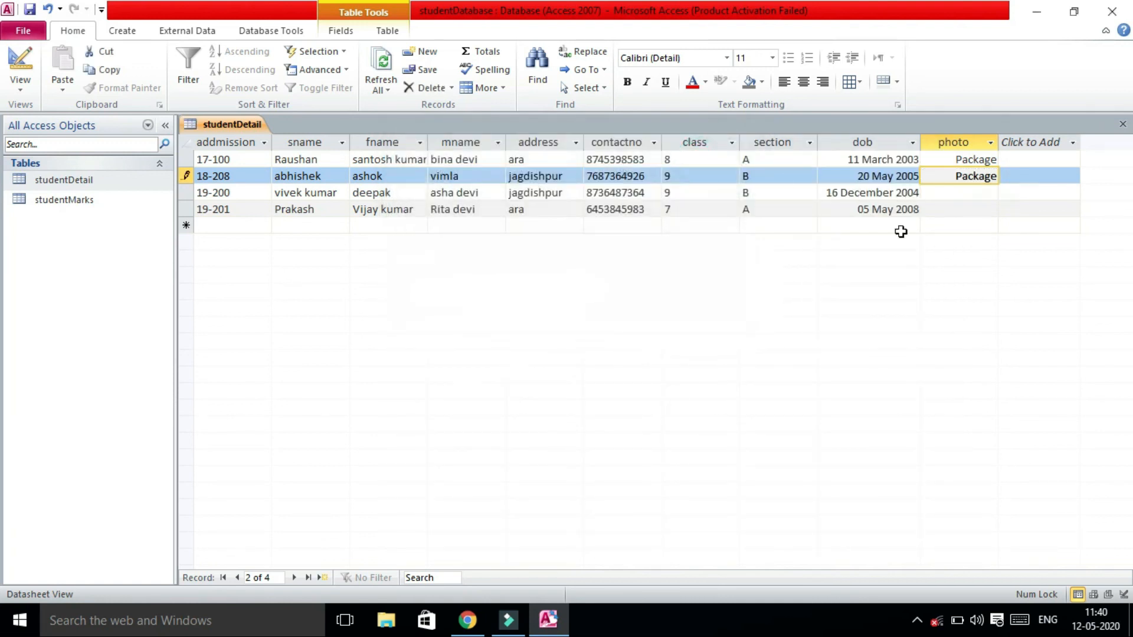